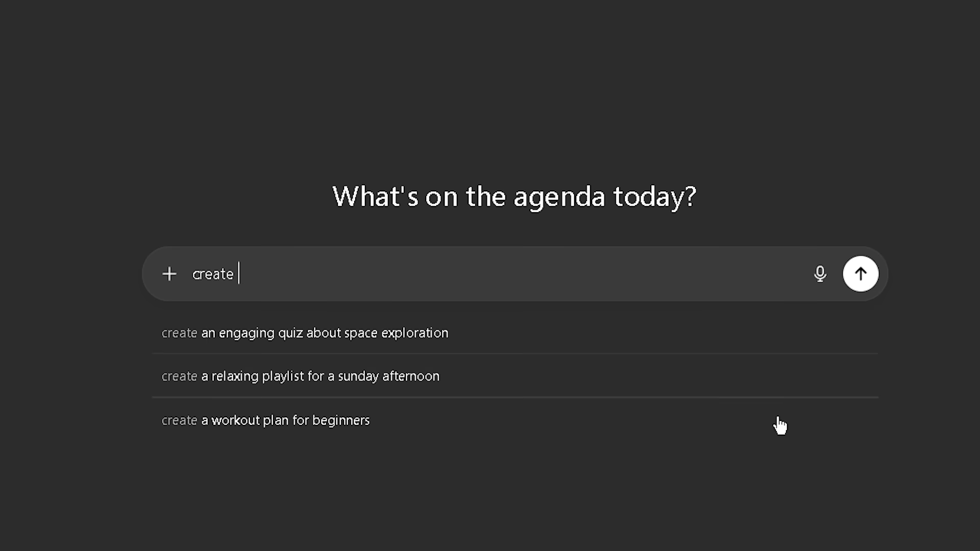
# Step: Ask ChatGPT to 'create a geometry dash clone that i can play right now'
pyautogui.write('a geometry dash done that i can play right now')
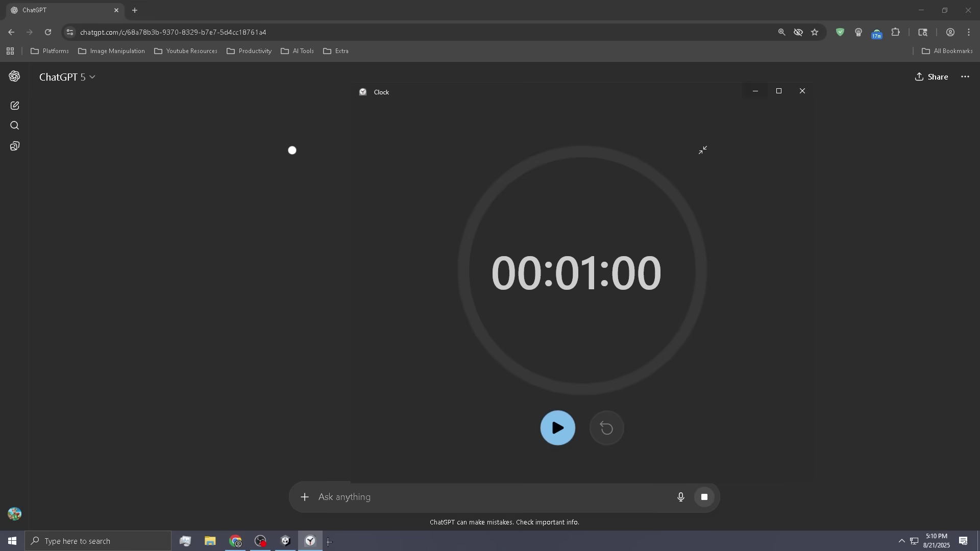
pyautogui.press('space')
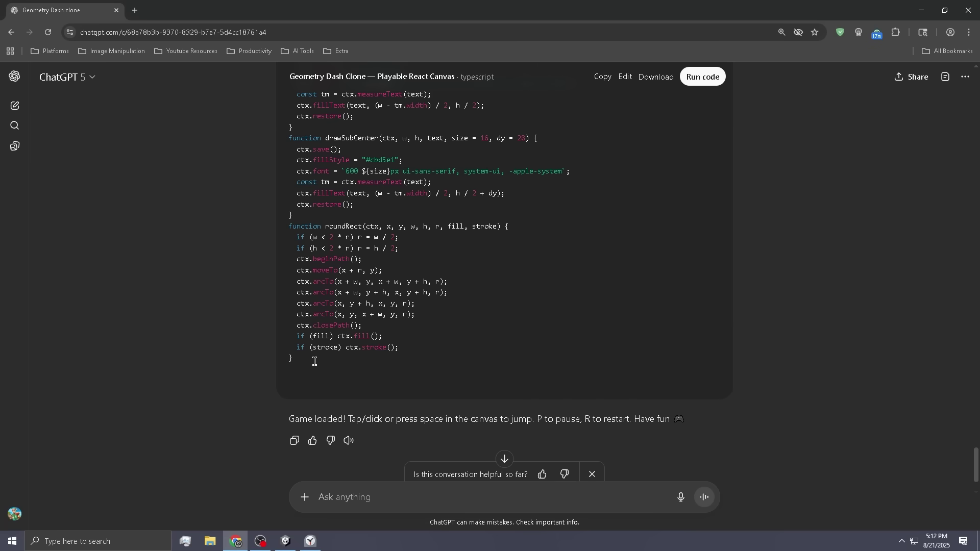
# Step: Scroll back up through the finished Geometry Dash Clone canvas code to its first lines
pyautogui.moveTo(314, 361); pyautogui.dragTo(361, 193)
pyautogui.moveTo(975, 449); pyautogui.dragTo(976, 99)
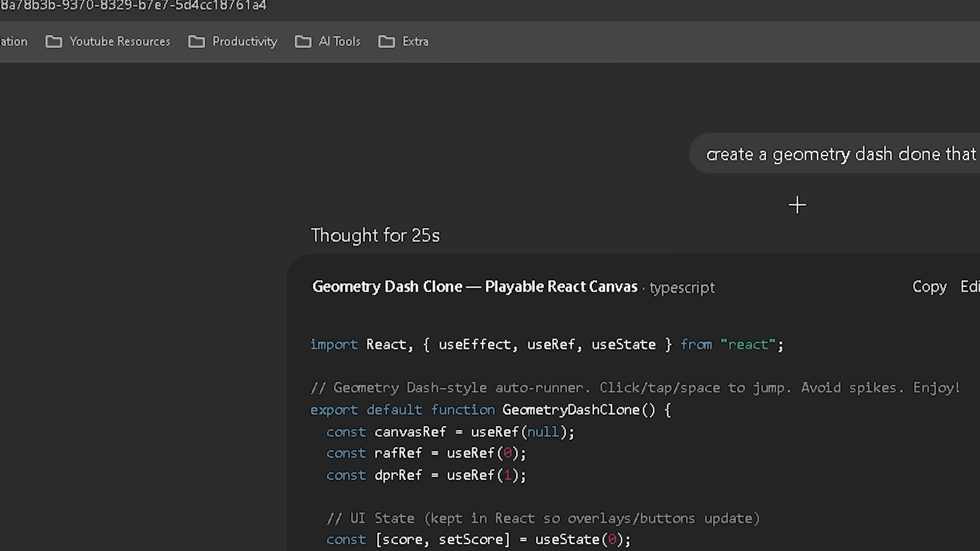
pyautogui.scroll(10, 726, 200)
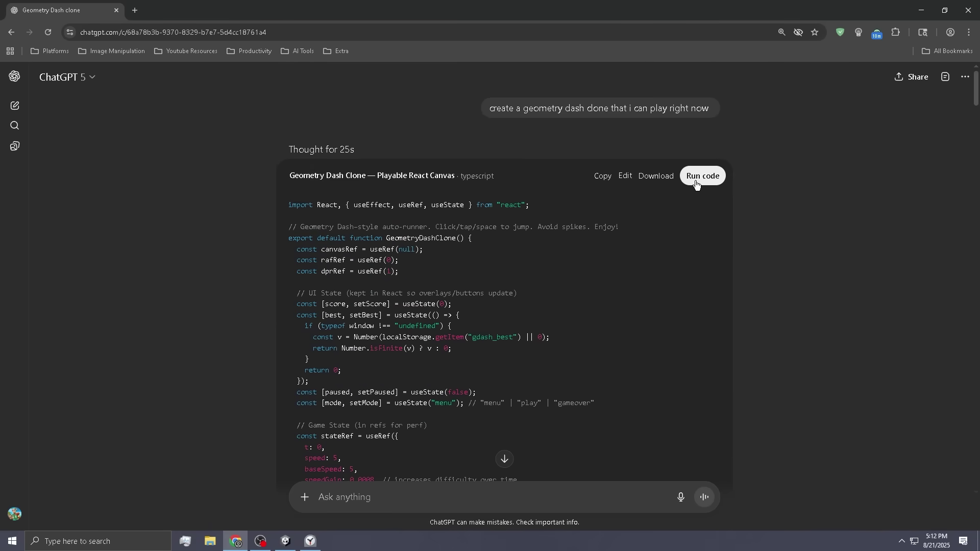
# Step: Run the canvas code and play several rounds, jumping spikes with Space and restarting with R
pyautogui.click(696, 180)
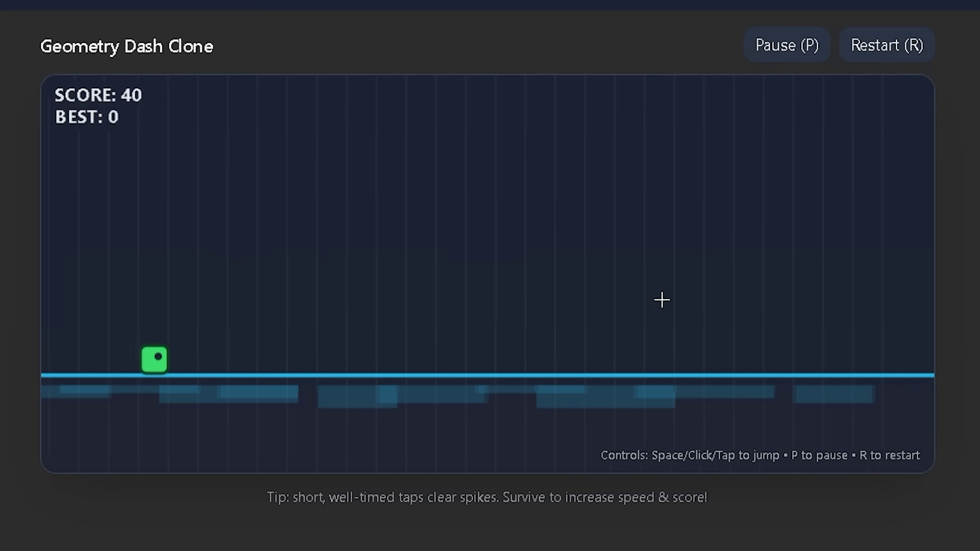
pyautogui.press('space')
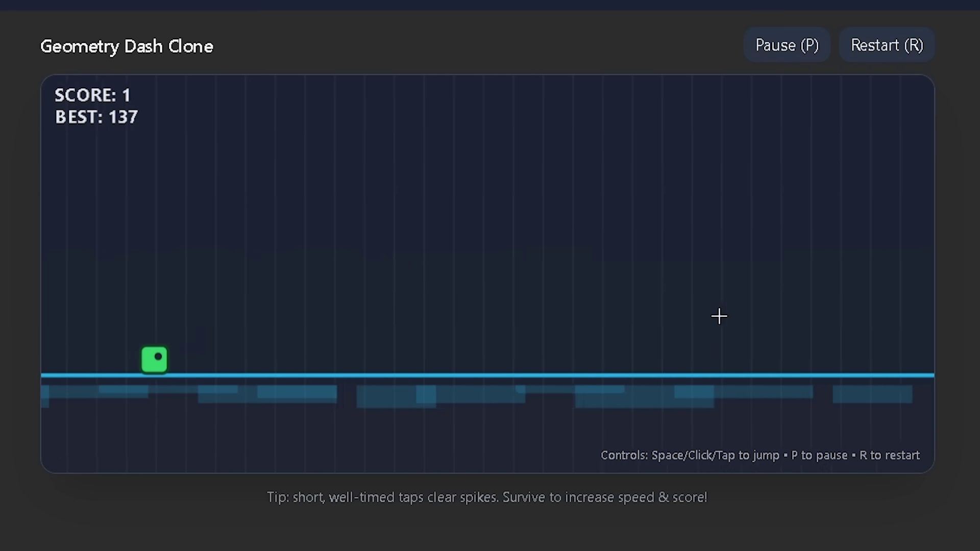
pyautogui.press('space')
pyautogui.press('r')
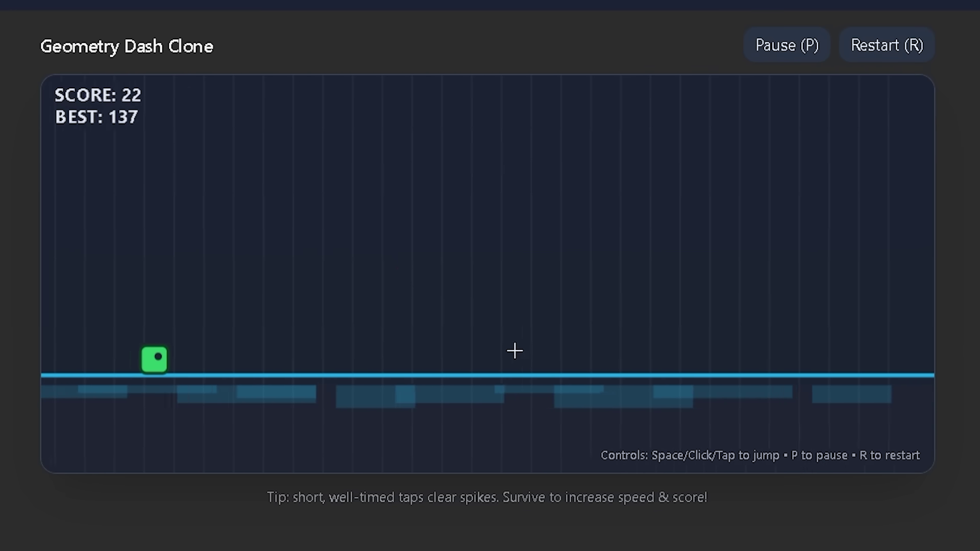
pyautogui.press('space')
pyautogui.press('space')
pyautogui.press('r')
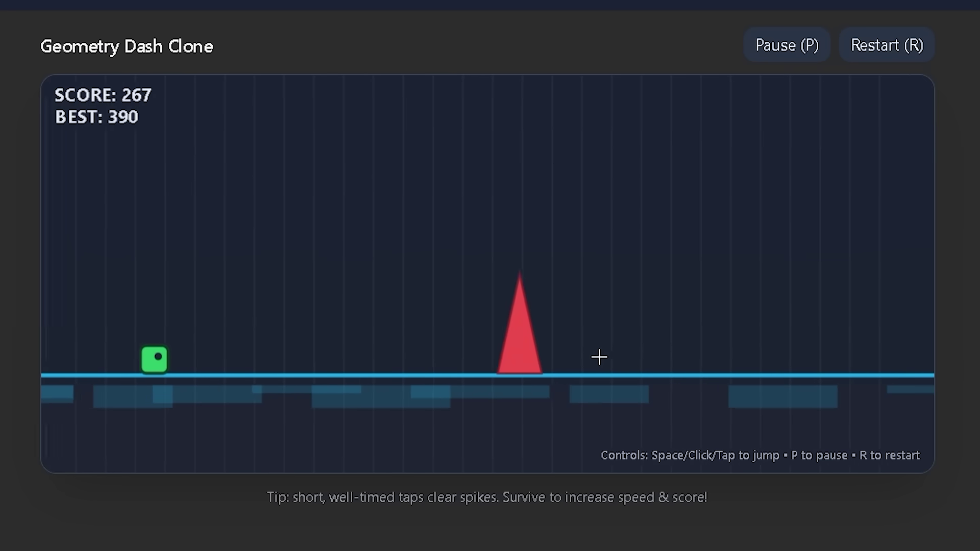
pyautogui.press('space')
pyautogui.press('r')
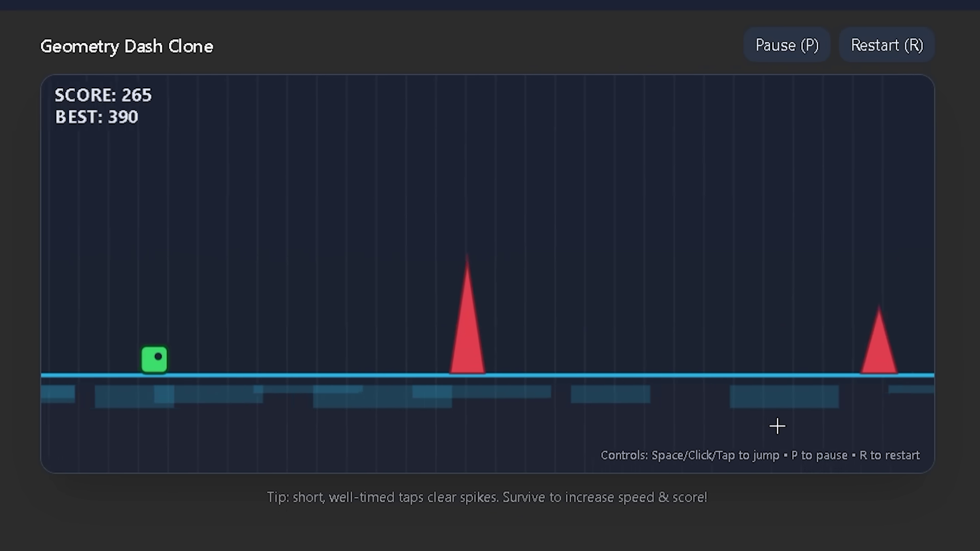
pyautogui.press('space')
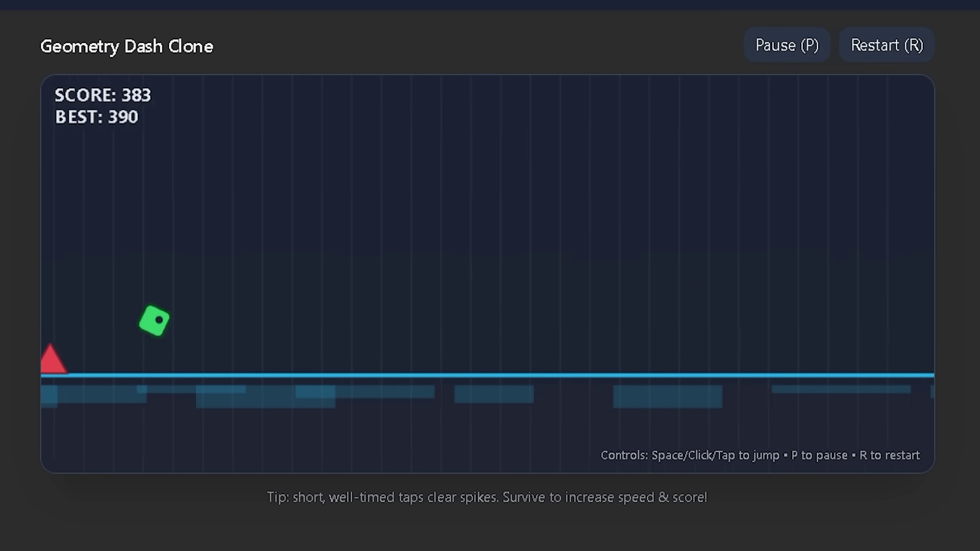
pyautogui.press('space')
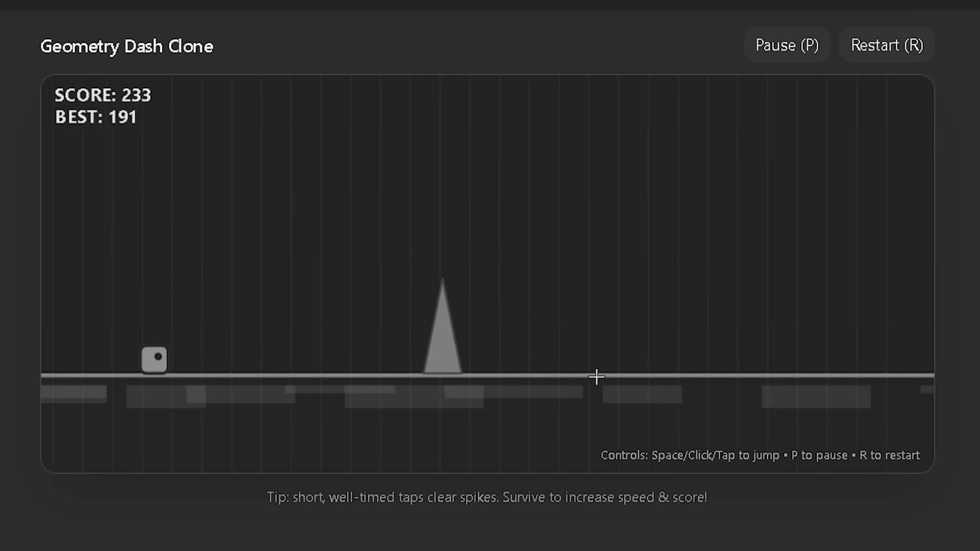
pyautogui.press('space')
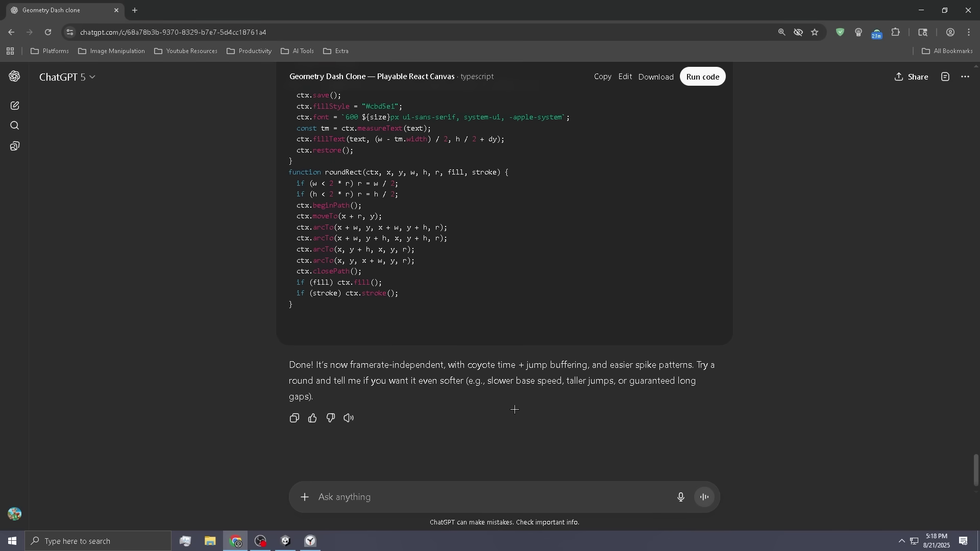
# Step: Run the updated balanced-mode canvas and start a run, clearing the first spikes
pyautogui.scroll(3, 516, 408)
pyautogui.click(704, 78)
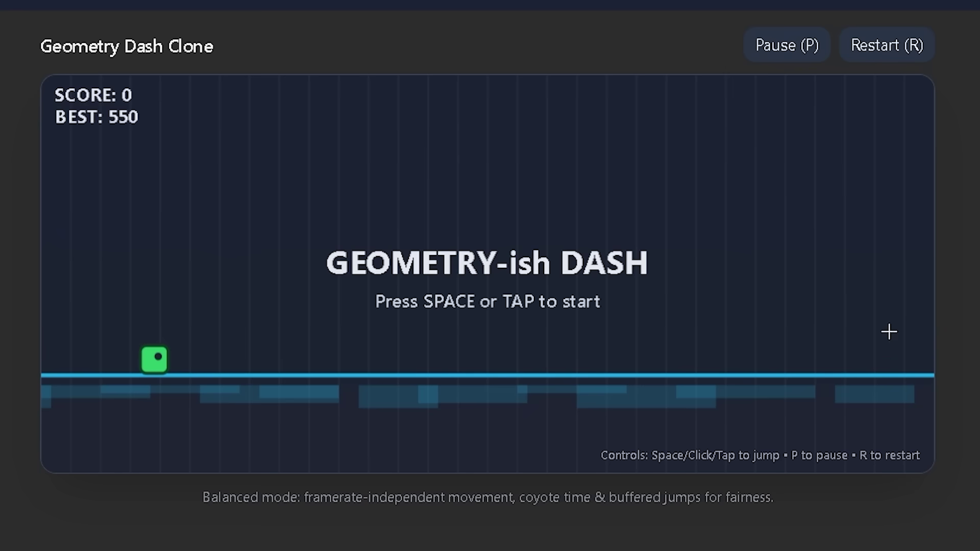
pyautogui.press('space')
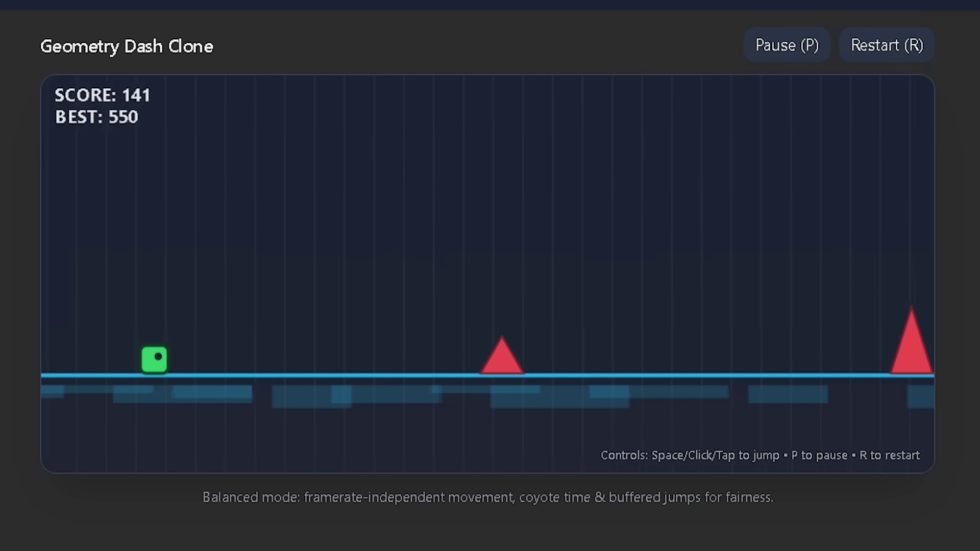
pyautogui.press('space')
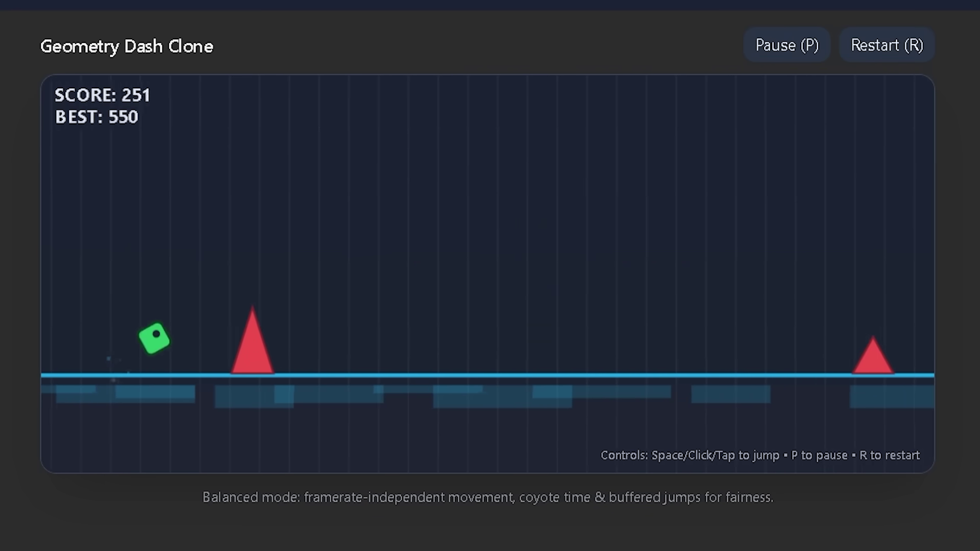
pyautogui.press('space')
pyautogui.press('space')
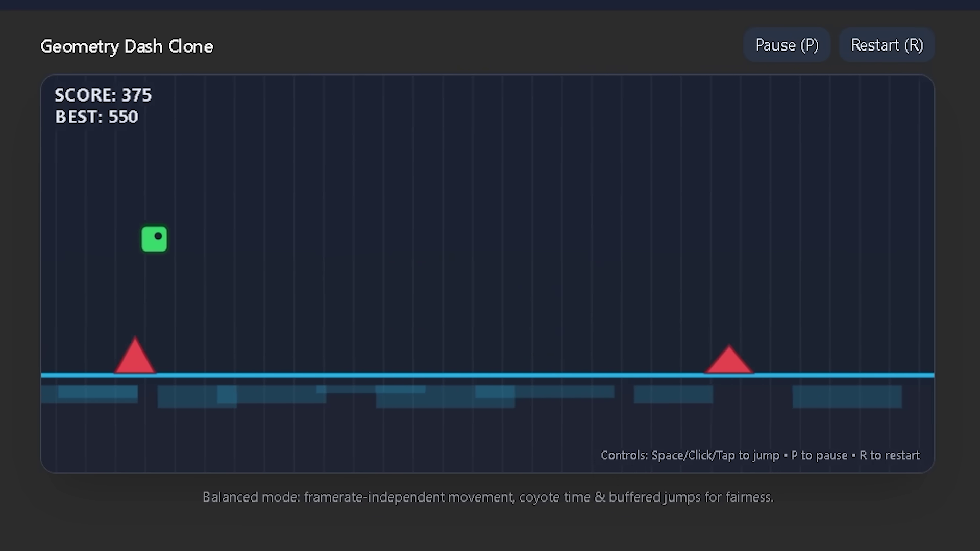
pyautogui.press('space')
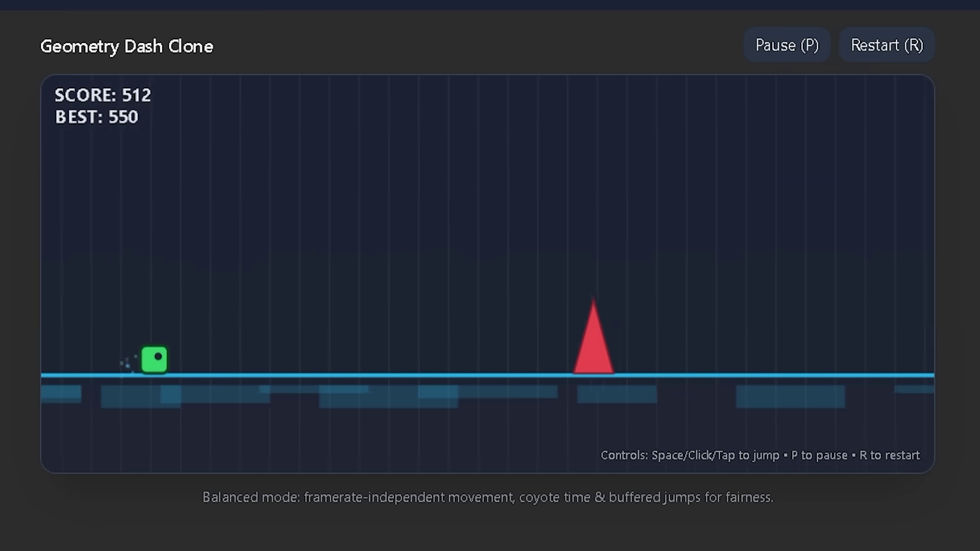
pyautogui.press('space')
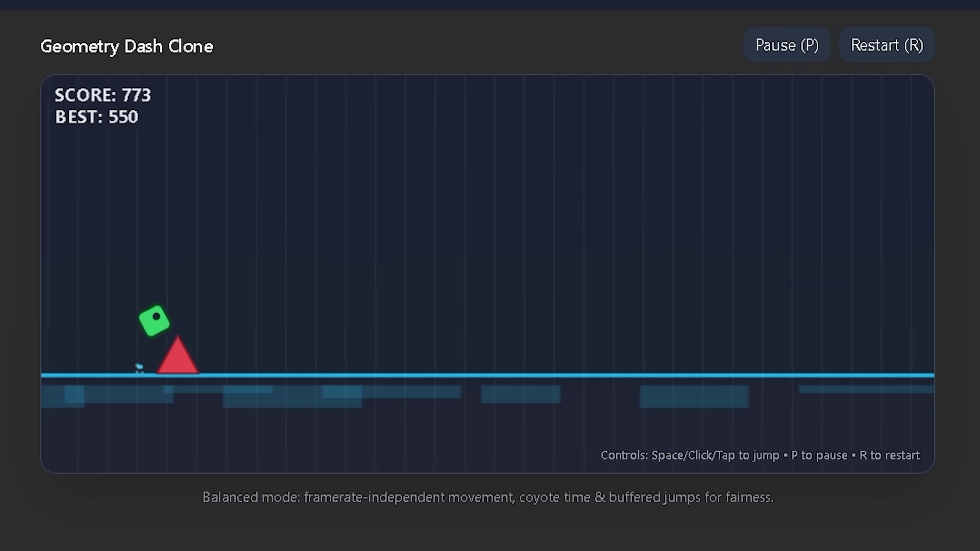
pyautogui.press('space')
pyautogui.press('space')
pyautogui.press('space')
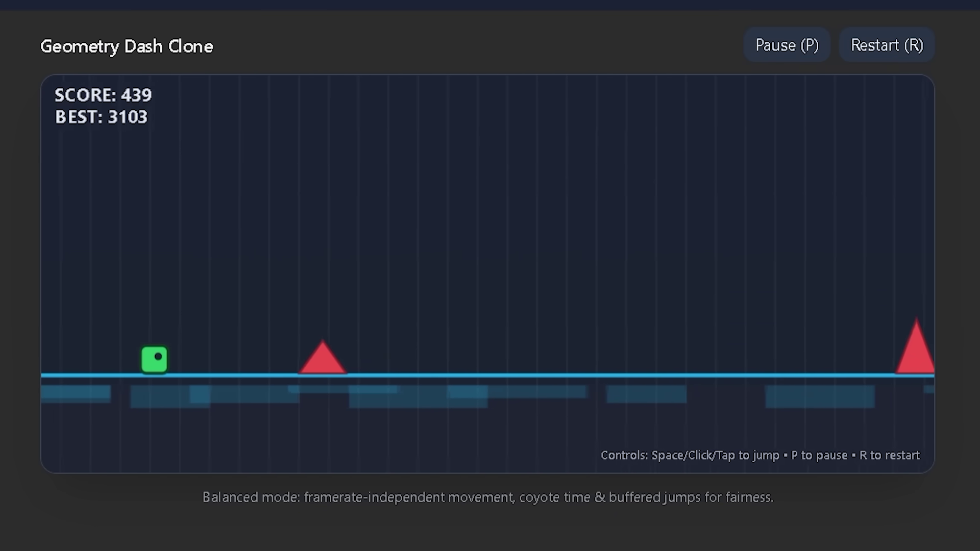
# Step: Keep jumping over red spikes to stretch the run toward a best of 17021
pyautogui.press('space')
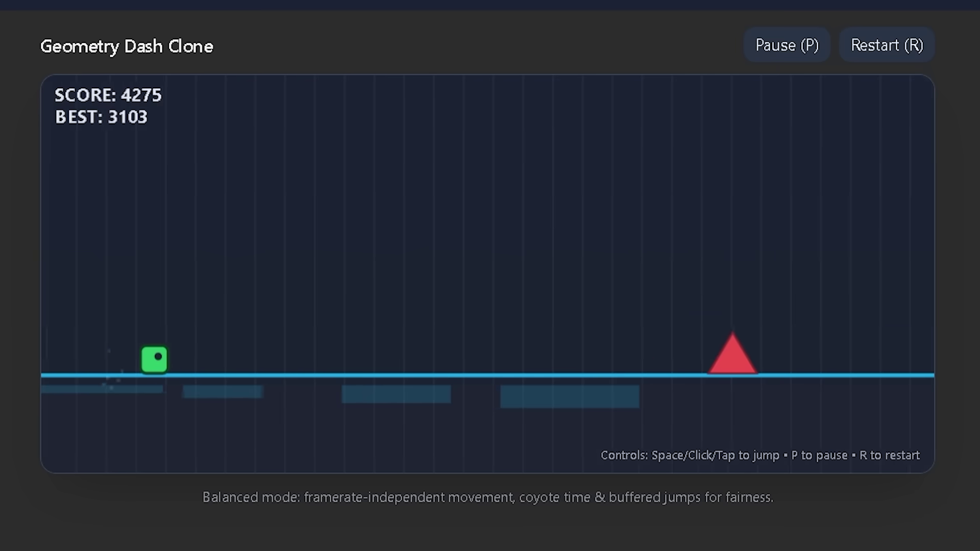
pyautogui.press('space')
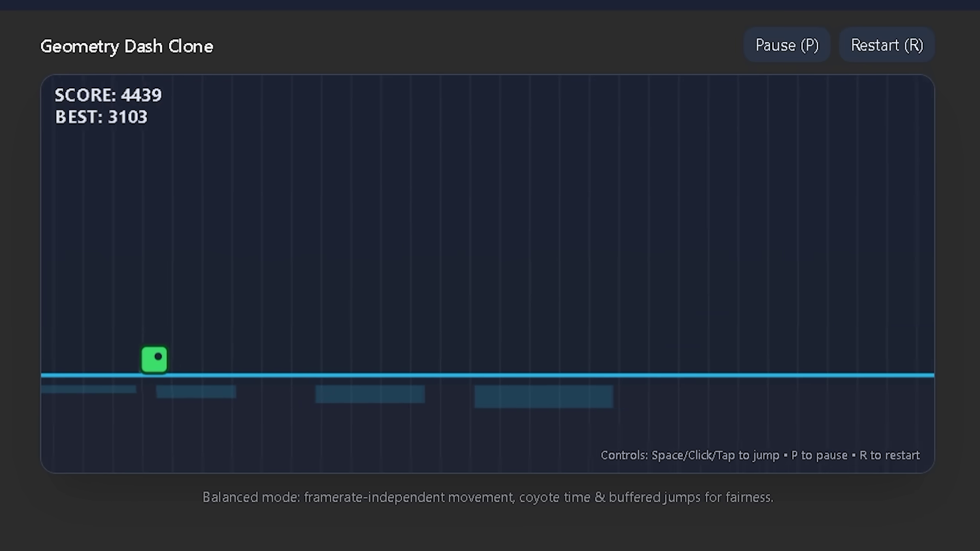
pyautogui.press('space')
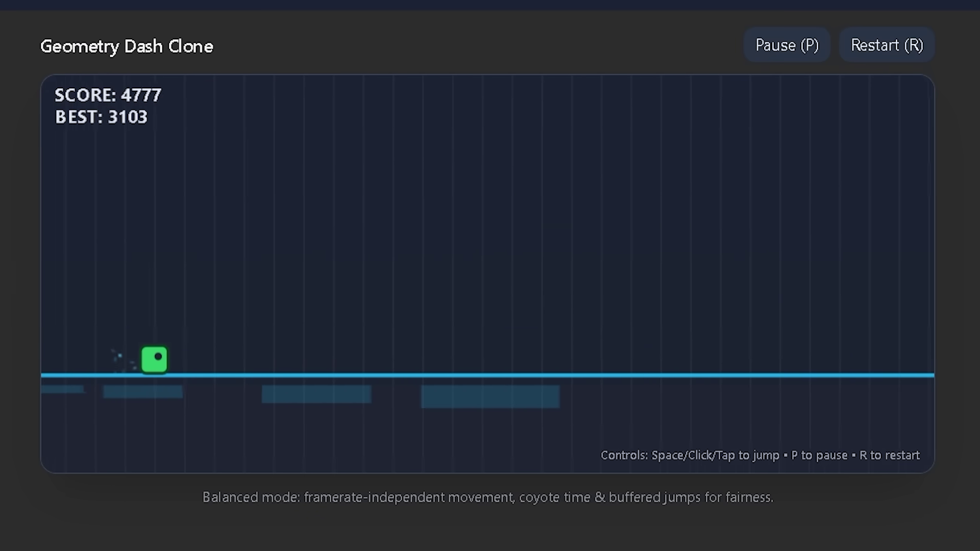
pyautogui.press('space')
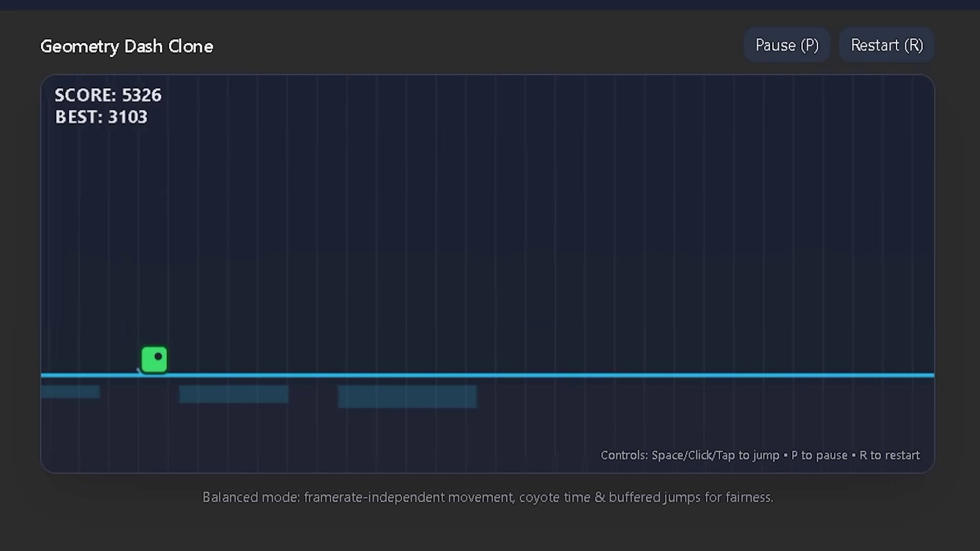
pyautogui.press('space')
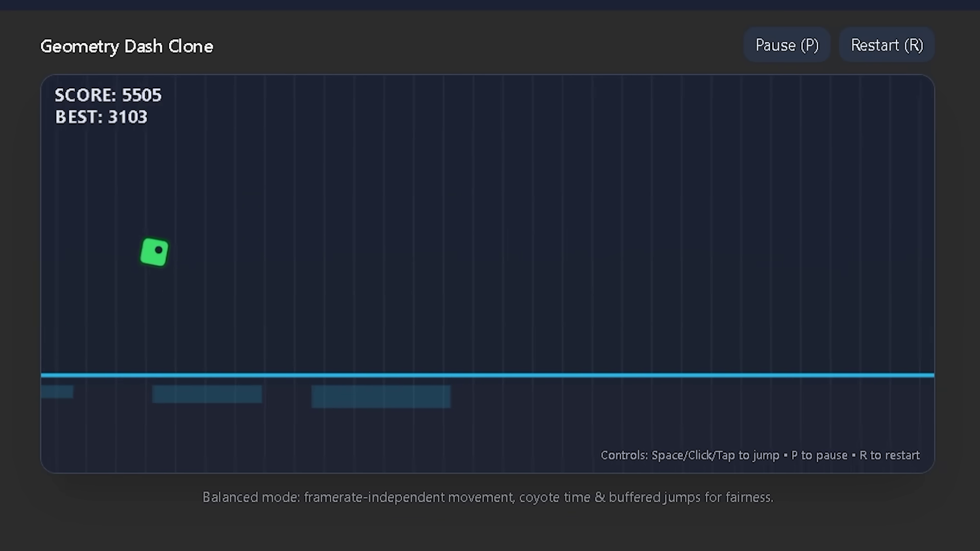
pyautogui.press('space')
pyautogui.press('space')
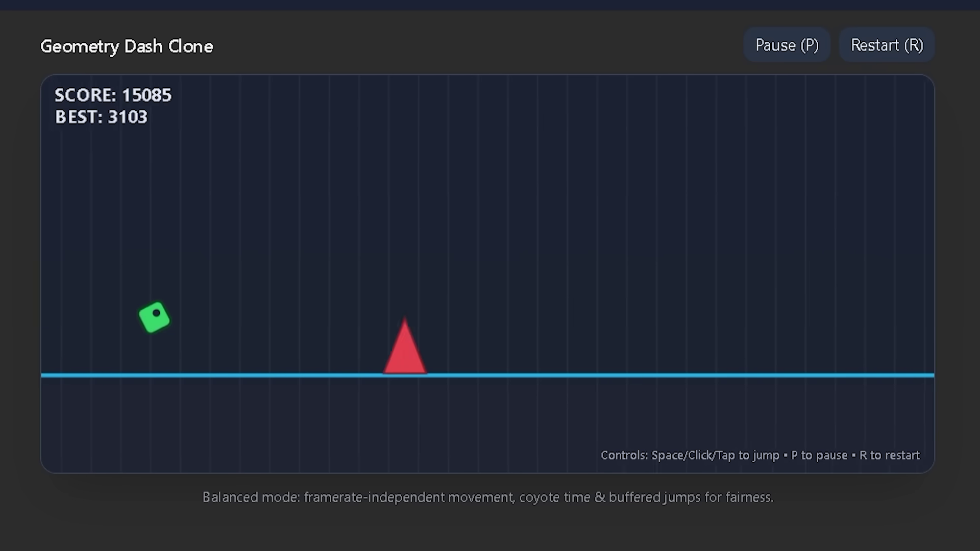
pyautogui.press('space')
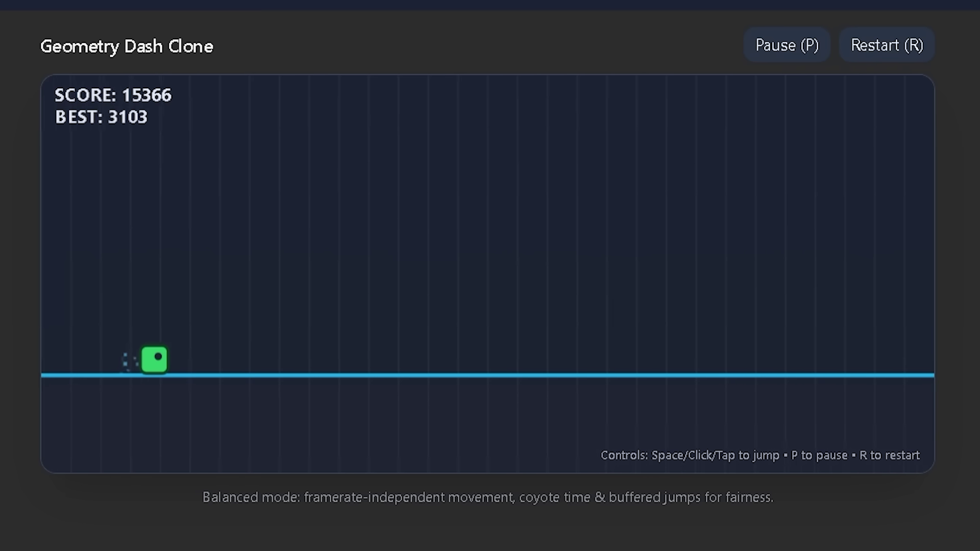
pyautogui.press('space')
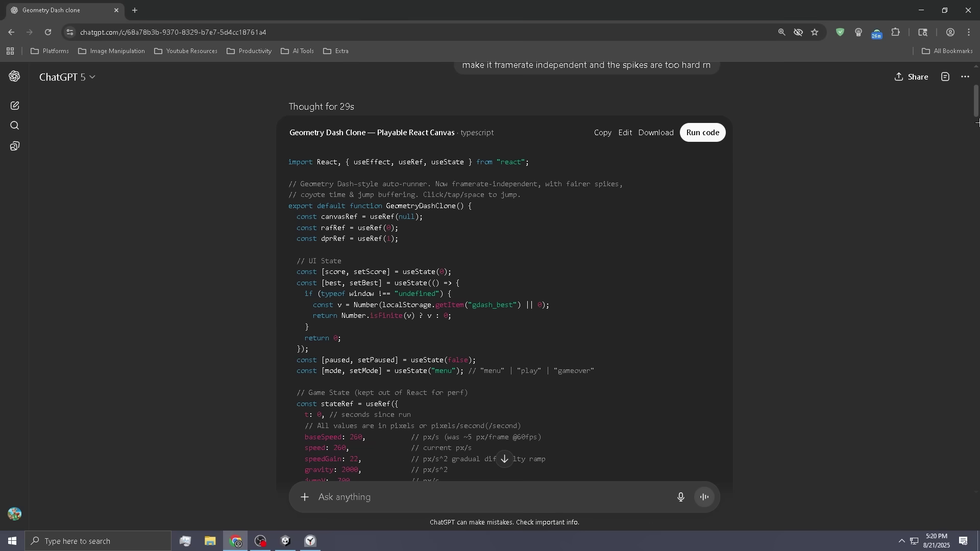
# Step: Send the Unity 2D Geometry Dash remake request and start a 10-minute countdown
pyautogui.moveTo(976, 102); pyautogui.dragTo(976, 444)
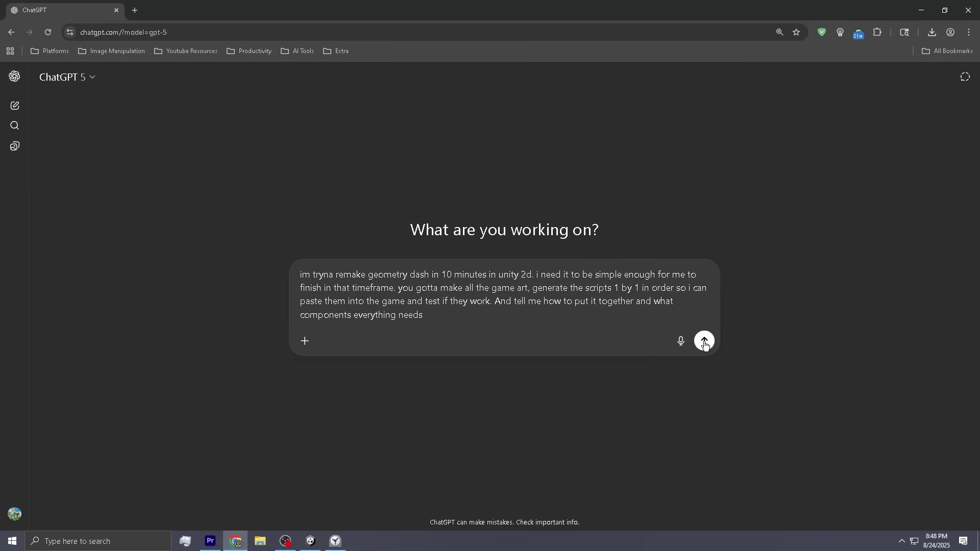
pyautogui.click(705, 341)
pyautogui.hotkey('alt', 'Tab')
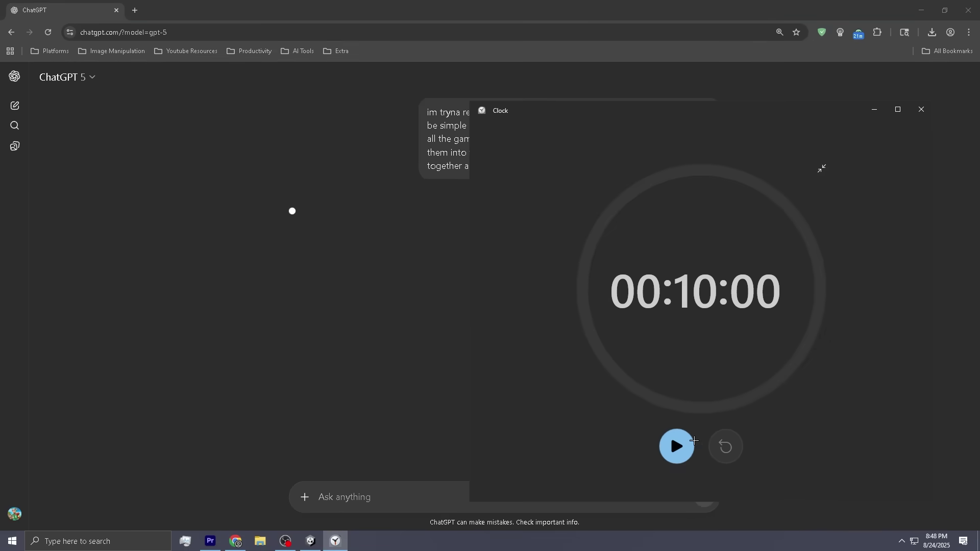
pyautogui.click(693, 440)
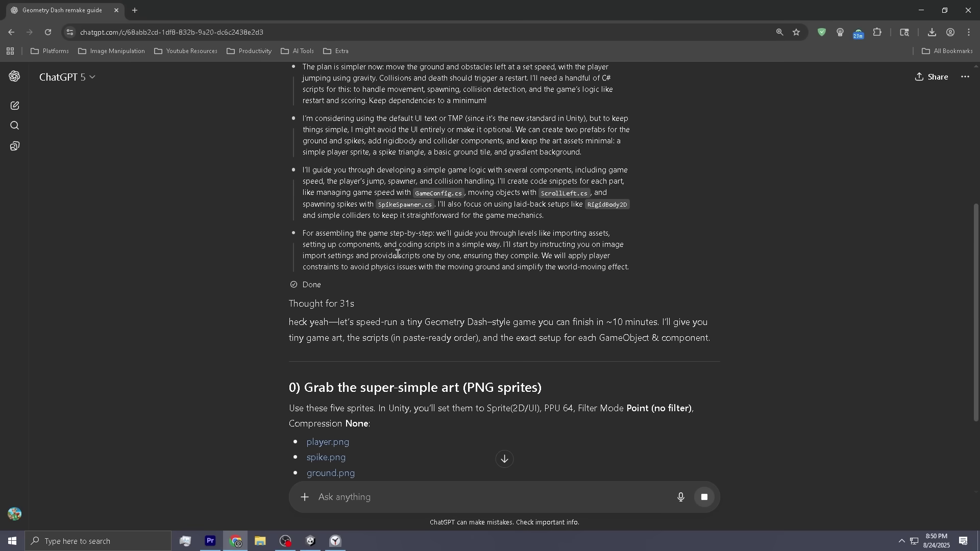
pyautogui.hotkey('alt', 'Tab')
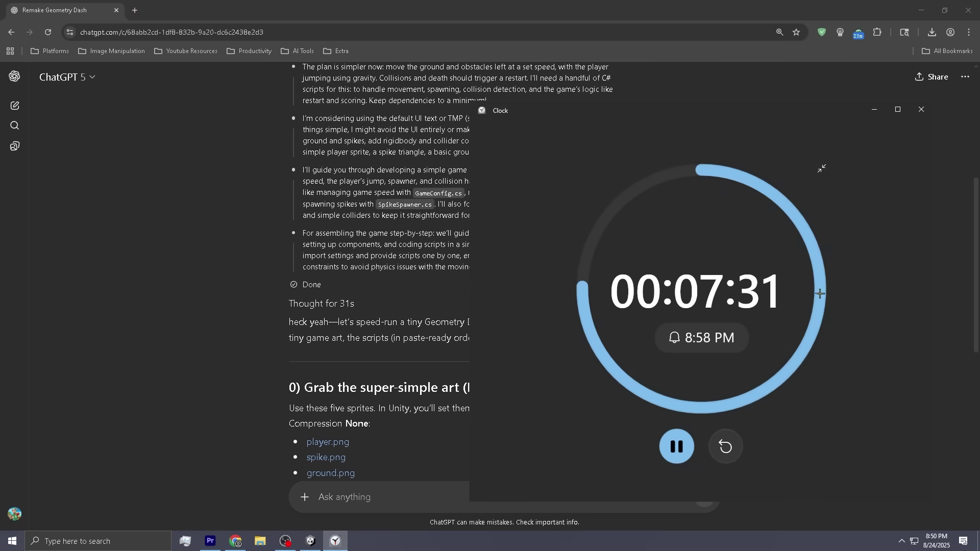
pyautogui.click(282, 375)
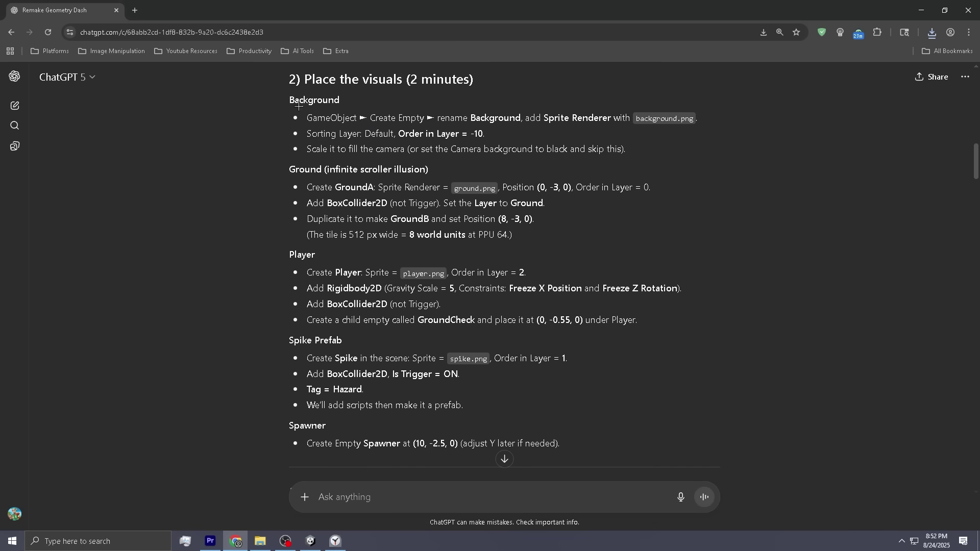
# Step: Import the background, ground, player and spike sprites into Assets/10min
pyautogui.moveTo(299, 106); pyautogui.dragTo(627, 151)
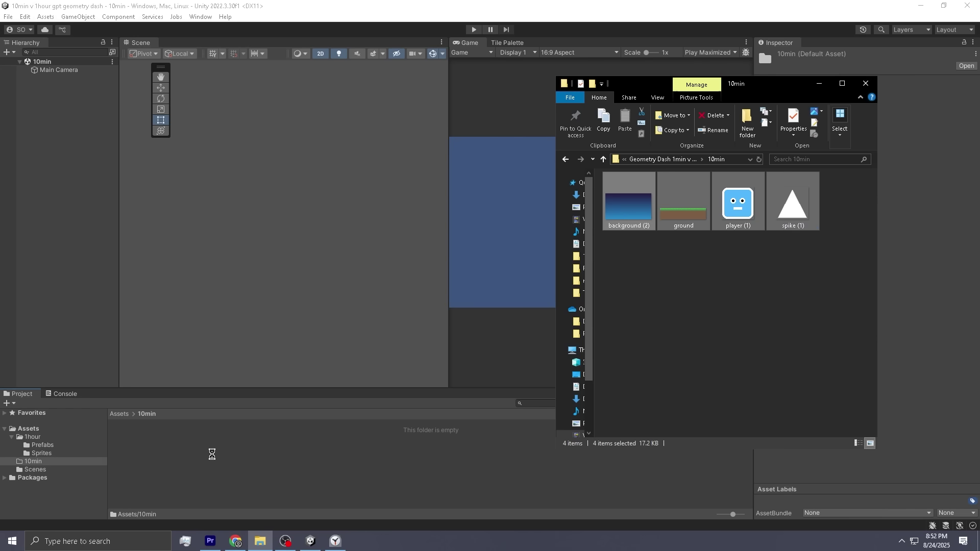
pyautogui.moveTo(132, 441); pyautogui.dragTo(303, 265)
pyautogui.scroll(4, 337, 304)
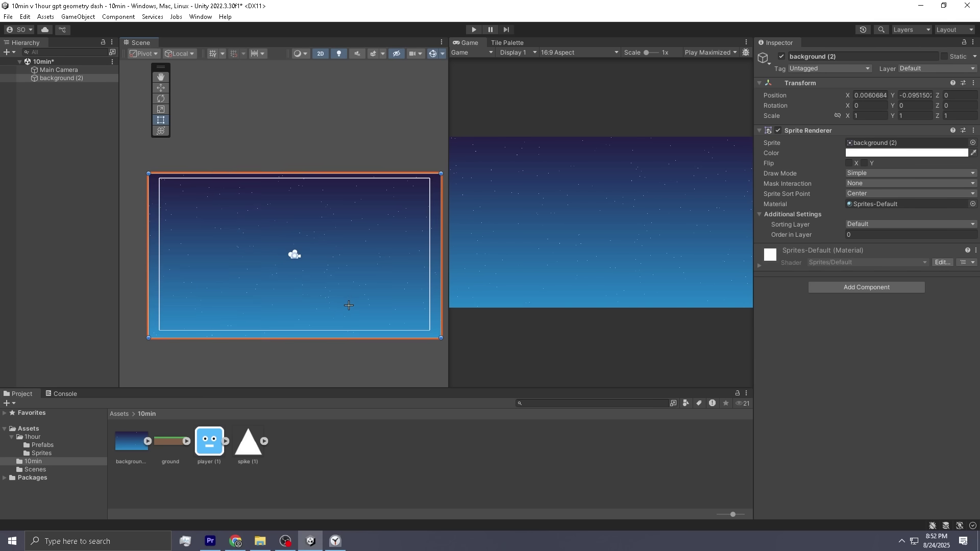
pyautogui.scroll(-3, 321, 299)
# Step: Place the ground pieces and the player cube in the scene
pyautogui.moveTo(171, 441); pyautogui.dragTo(300, 328)
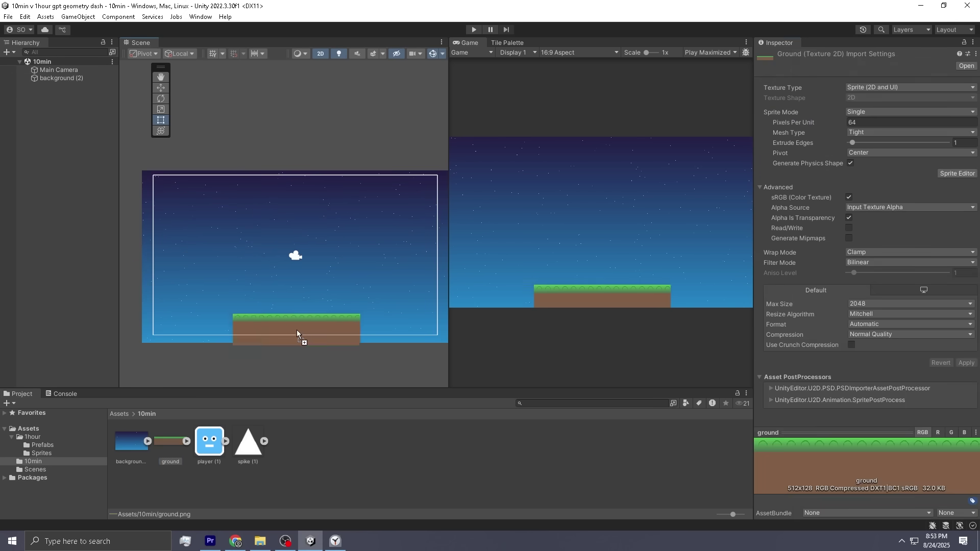
pyautogui.moveTo(171, 440); pyautogui.dragTo(329, 293)
pyautogui.click(10, 123)
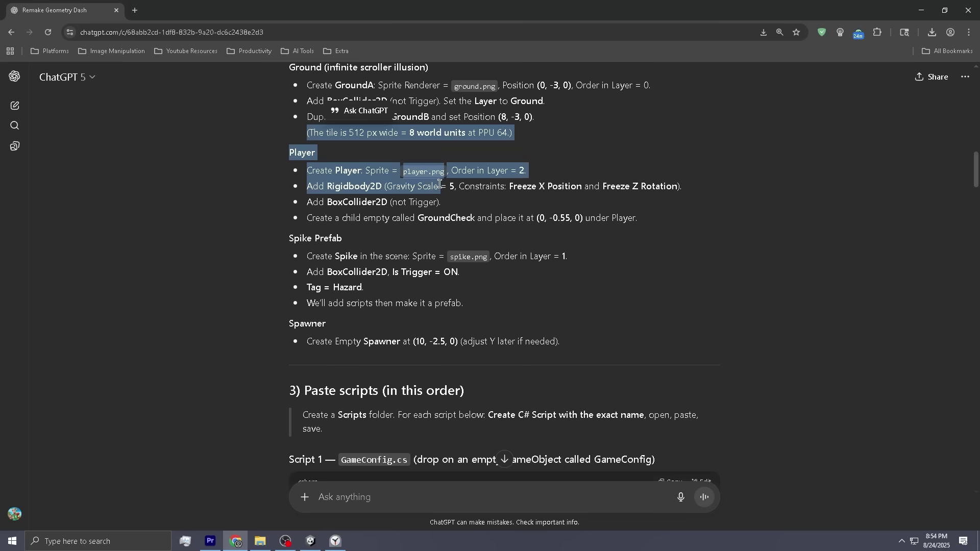
pyautogui.moveTo(209, 441); pyautogui.dragTo(251, 259)
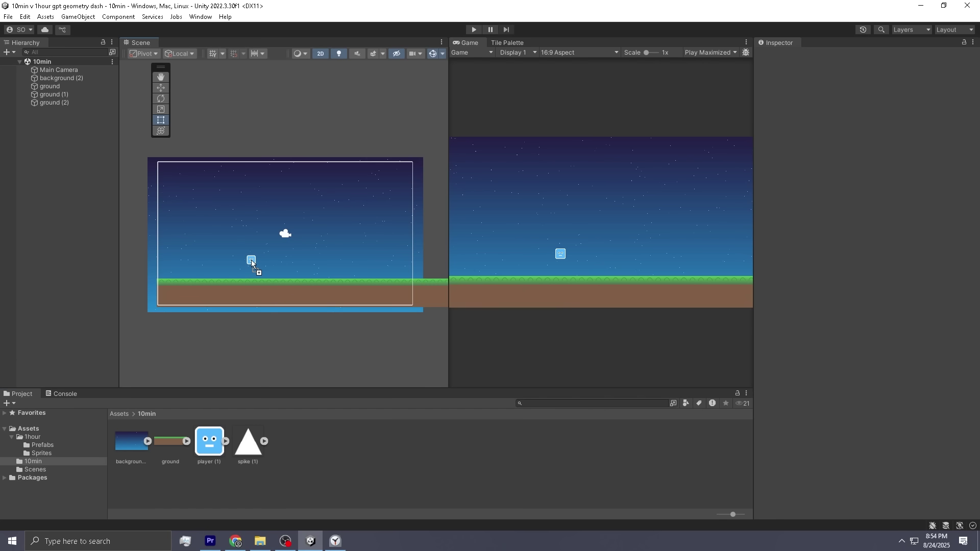
pyautogui.scroll(5, 226, 307)
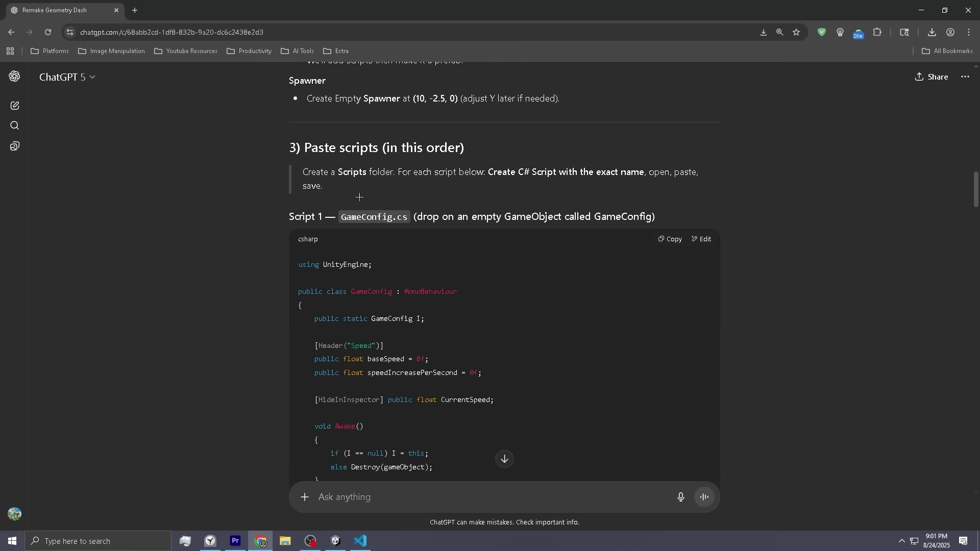
pyautogui.moveTo(295, 147); pyautogui.dragTo(422, 167)
# Step: Replace the contents of GameConfig.cs with the generated code
pyautogui.scroll(-2, 545, 283)
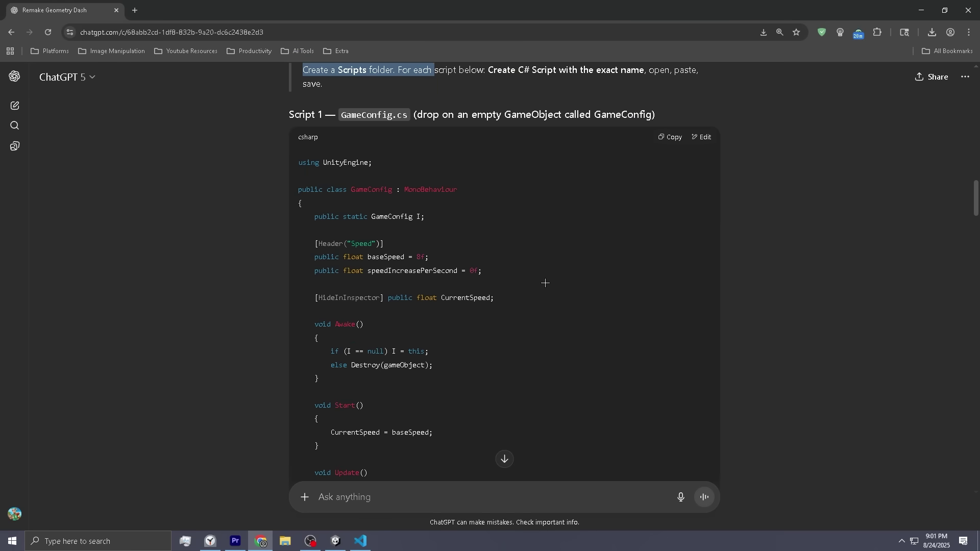
pyautogui.click(362, 542)
pyautogui.hotkey('ctrl', 'a')
pyautogui.hotkey('ctrl', 'v')
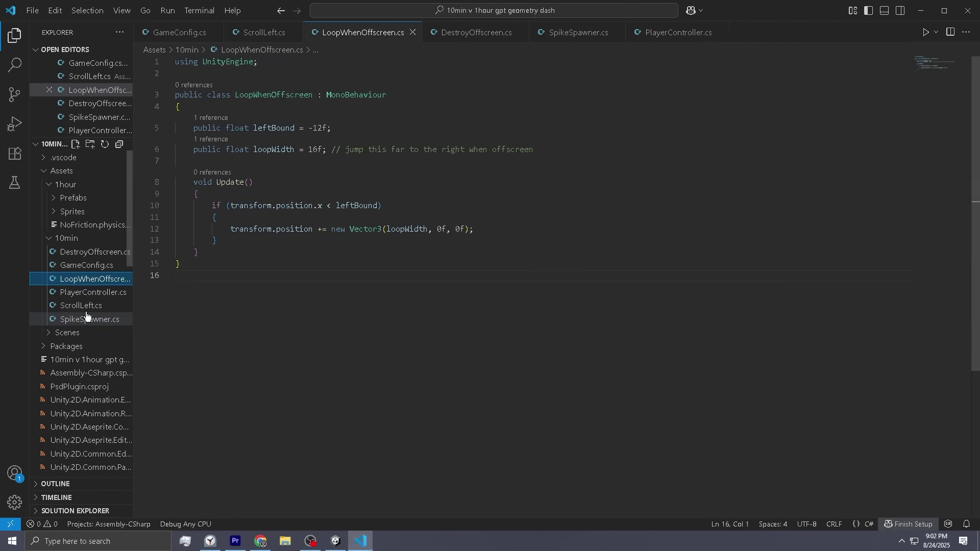
# Step: Work through the ScrollLeft, PlayerController, DestroyOffscreen and LoopWhenOffscreen scripts
pyautogui.click(85, 306)
pyautogui.click(85, 292)
pyautogui.click(85, 265)
pyautogui.click(86, 252)
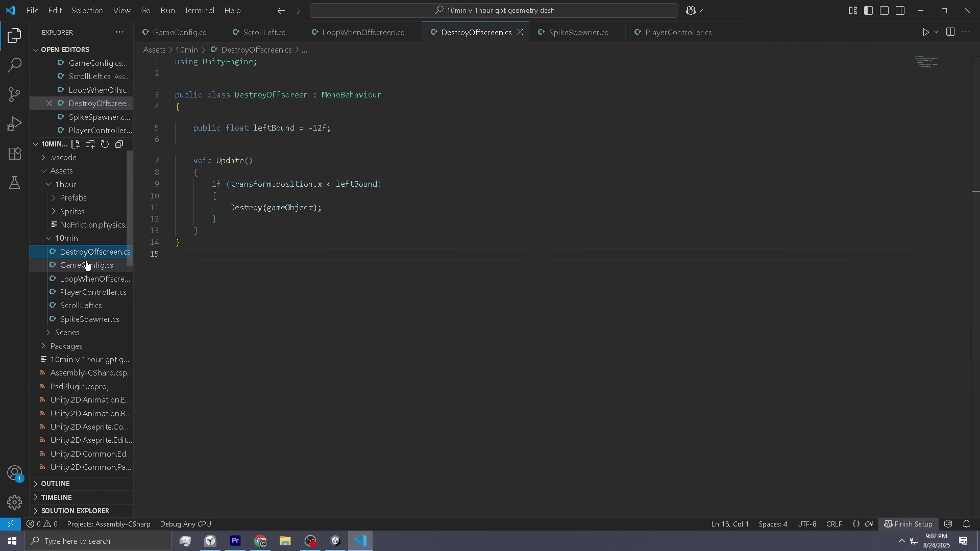
pyautogui.click(86, 265)
pyautogui.click(85, 279)
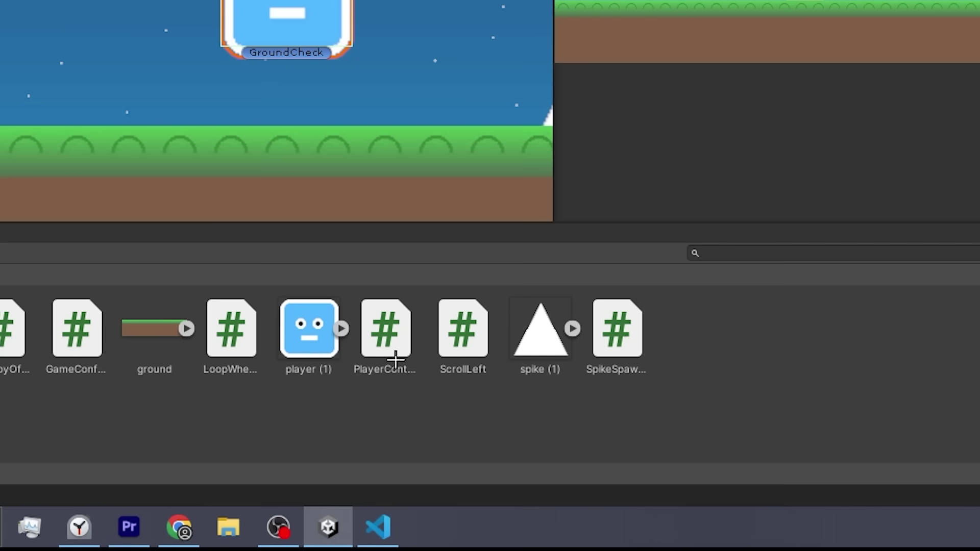
# Step: Attach PlayerController, SpikeSpawner and ScrollLeft scripts, and assign the spike prefab to the Spawner
pyautogui.moveTo(364, 443); pyautogui.dragTo(806, 467)
pyautogui.moveTo(480, 442); pyautogui.dragTo(487, 447)
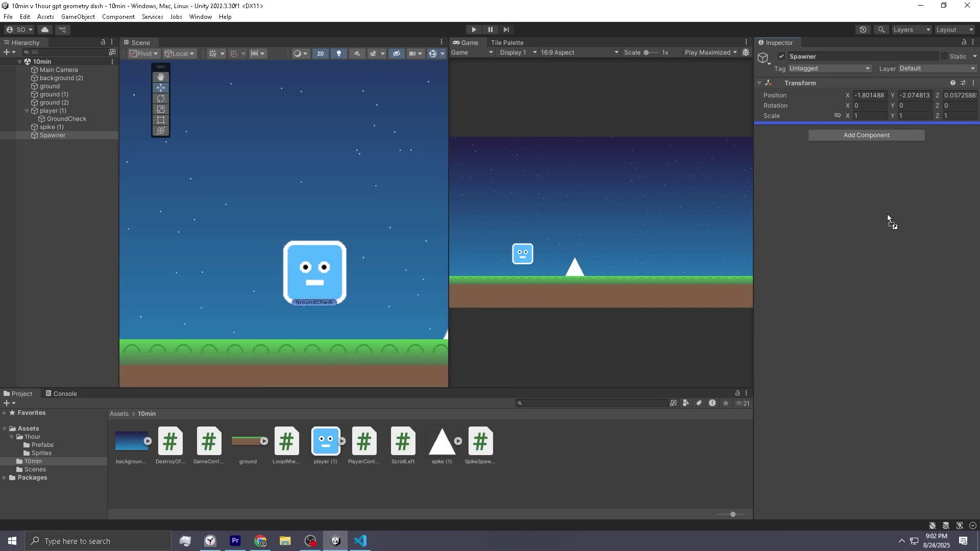
pyautogui.moveTo(888, 220); pyautogui.dragTo(888, 218)
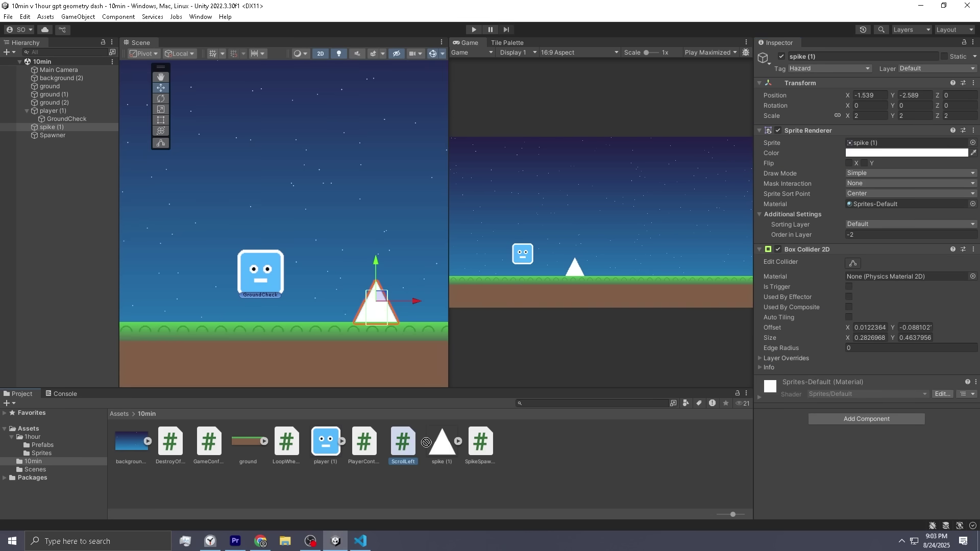
pyautogui.moveTo(426, 441); pyautogui.dragTo(432, 448)
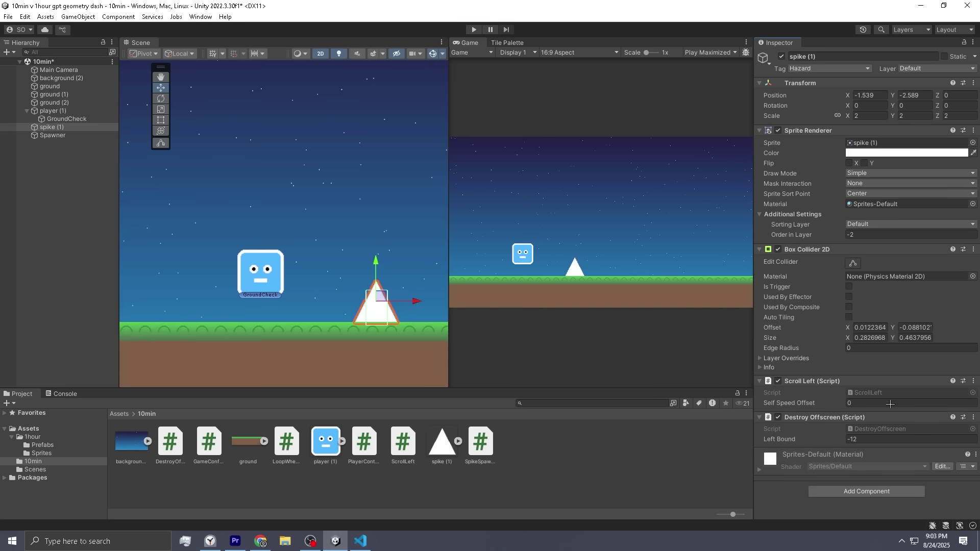
pyautogui.moveTo(481, 442); pyautogui.dragTo(485, 446)
pyautogui.moveTo(879, 158); pyautogui.dragTo(879, 159)
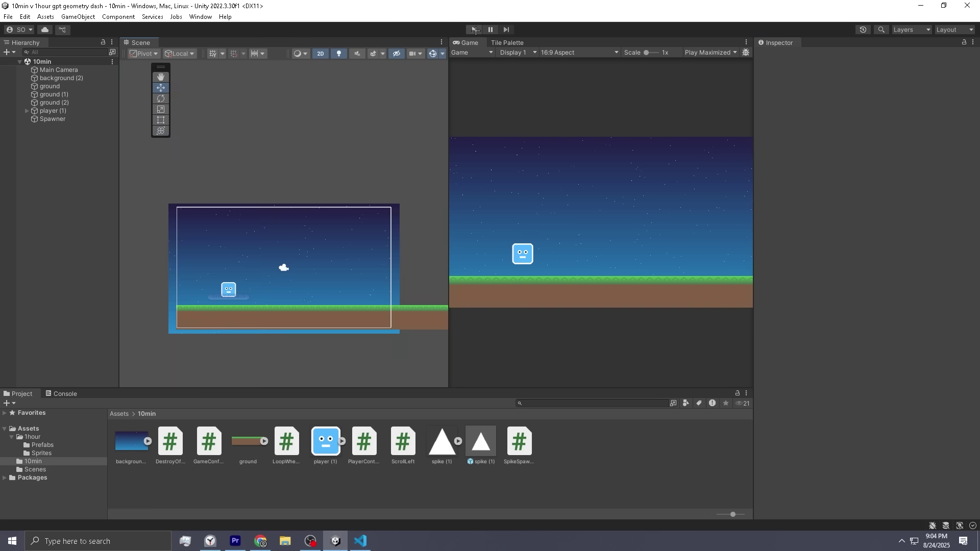
# Step: Play-test and tune the player's Jump Force from 50 to 32
pyautogui.click(474, 30)
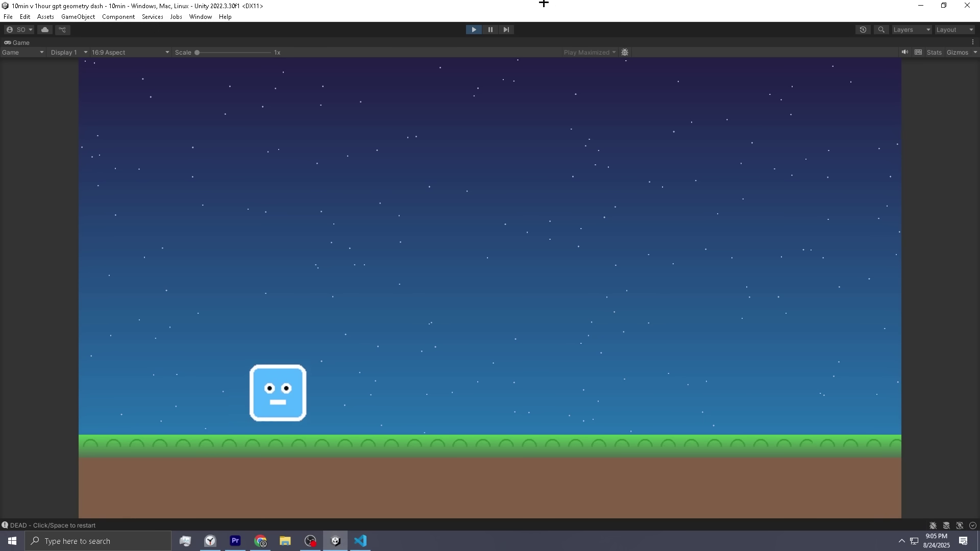
pyautogui.hotkey('ctrl', 'p')
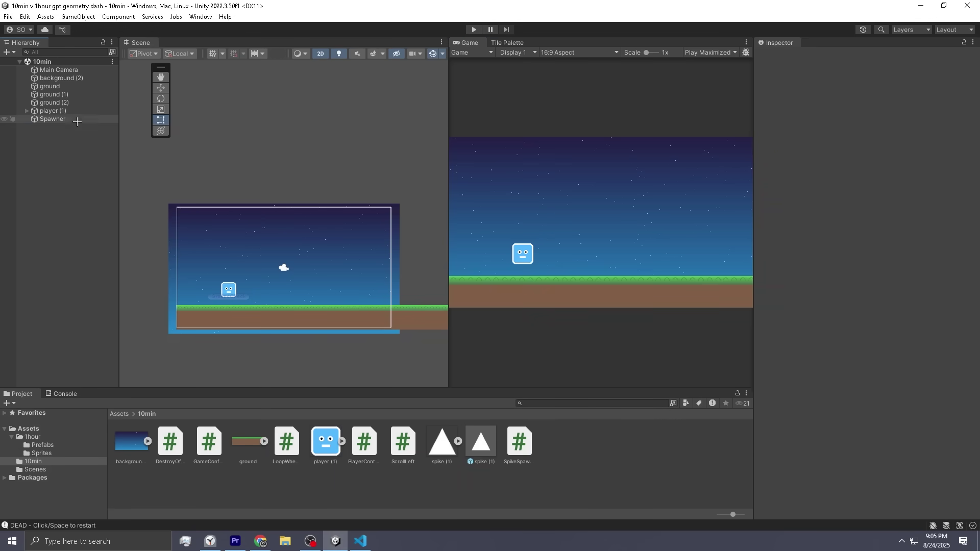
pyautogui.click(52, 111)
pyautogui.click(861, 425)
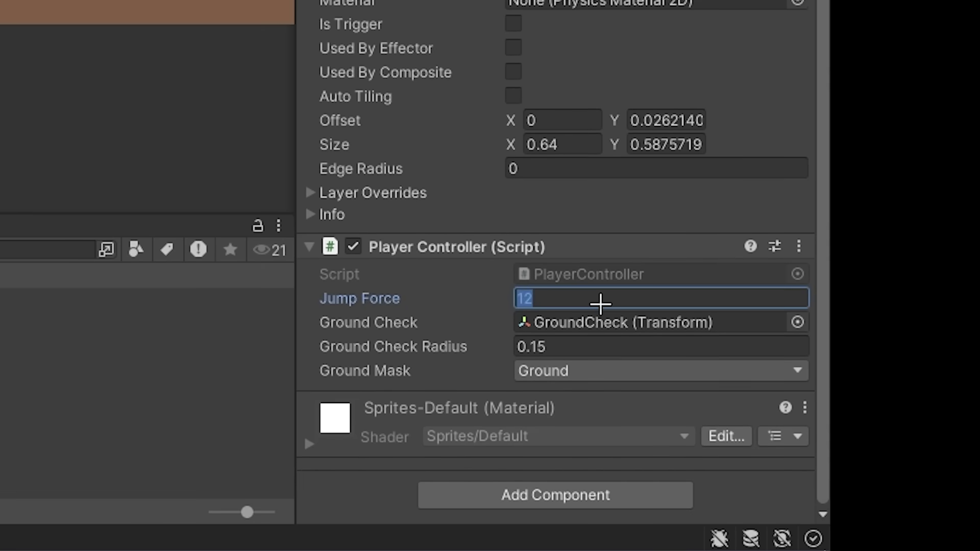
pyautogui.hotkey('ctrl', 'p')
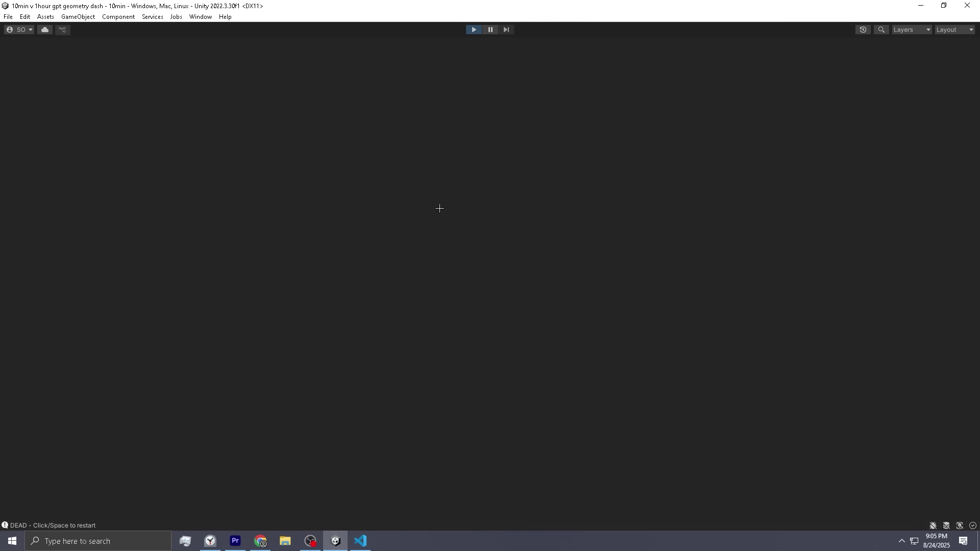
pyautogui.press('space')
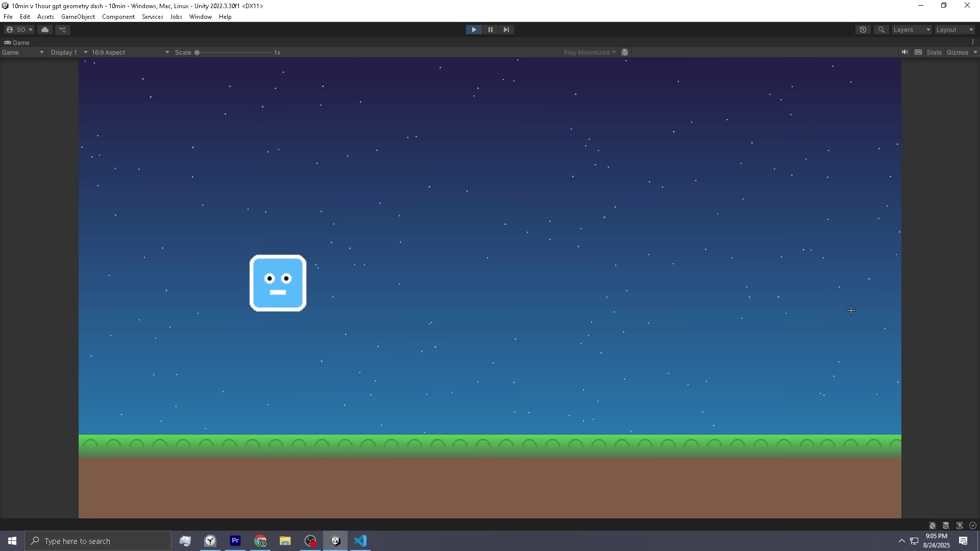
pyautogui.click(881, 421)
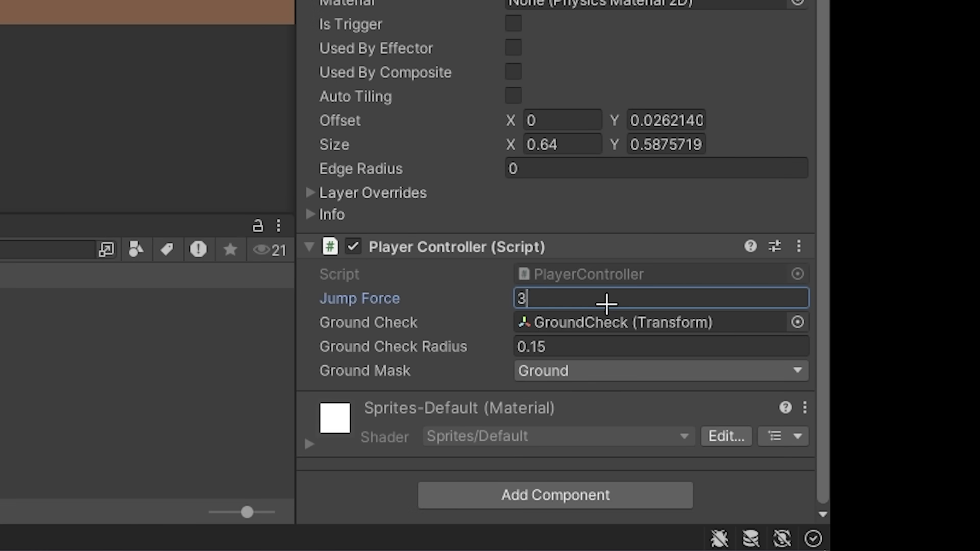
pyautogui.write('3')
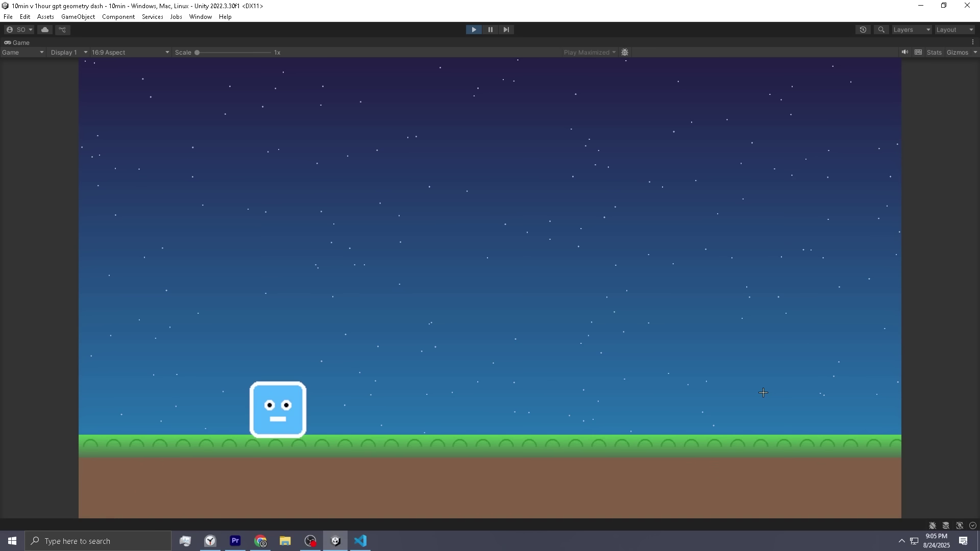
pyautogui.press('space')
pyautogui.press('space')
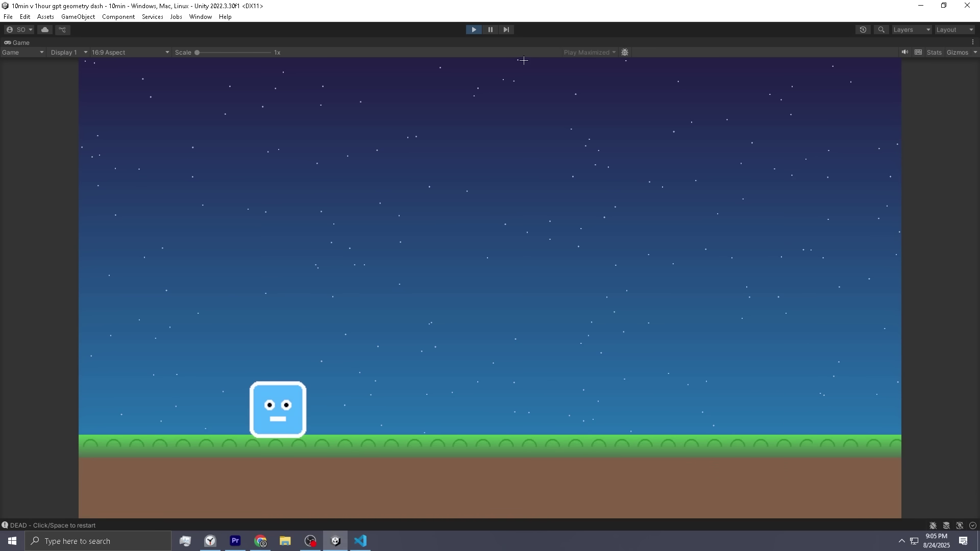
pyautogui.hotkey('ctrl', 'p')
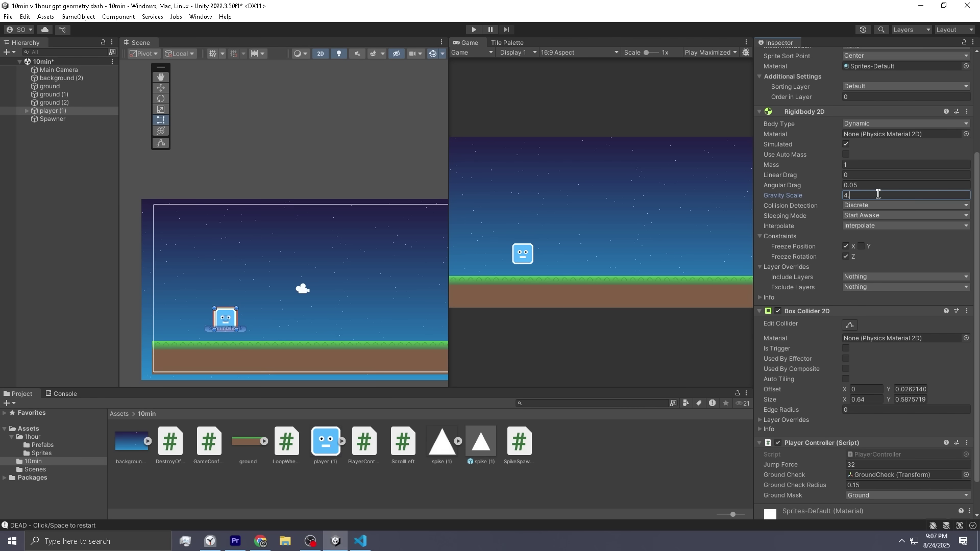
# Step: Replay the game, jumping over incoming spikes and restarting after a death
pyautogui.hotkey('ctrl', 'p')
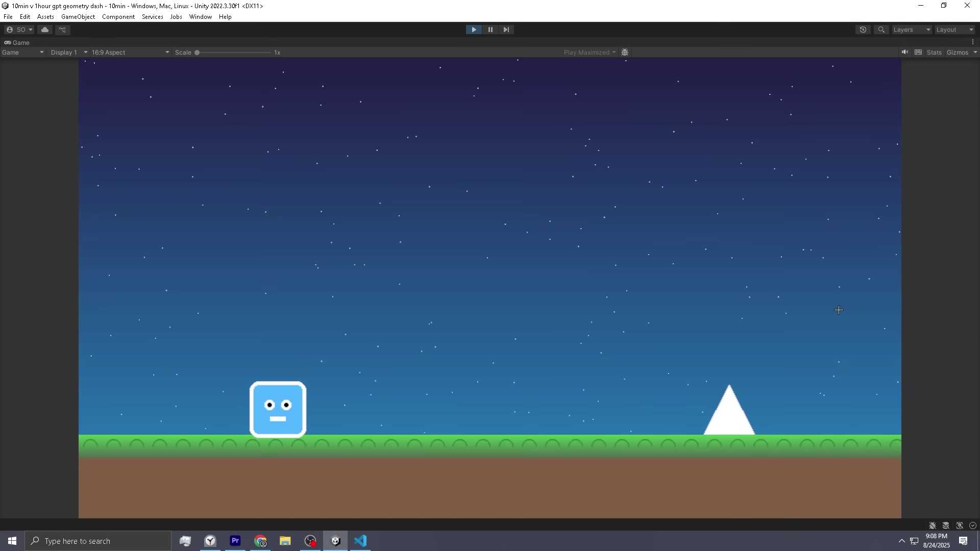
pyautogui.press('space')
pyautogui.press('space')
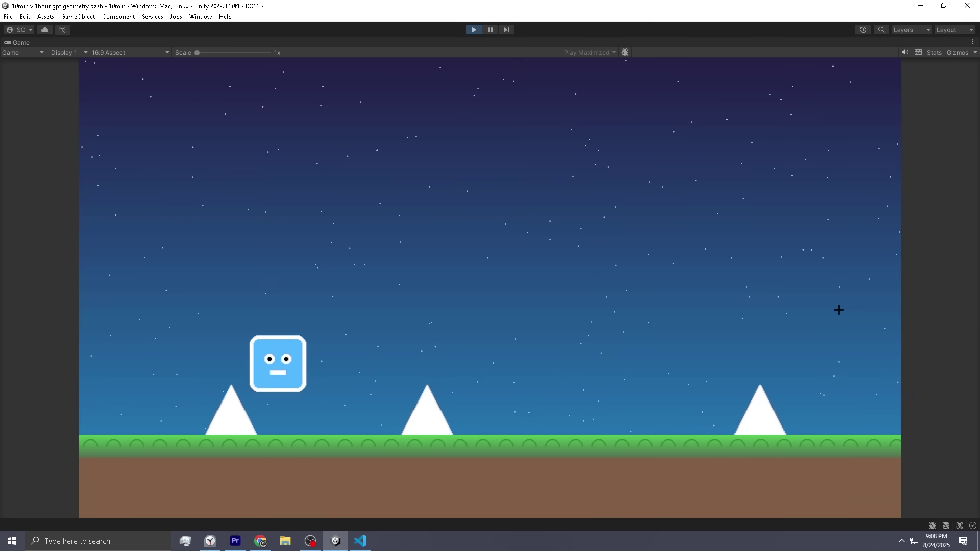
pyautogui.press('space')
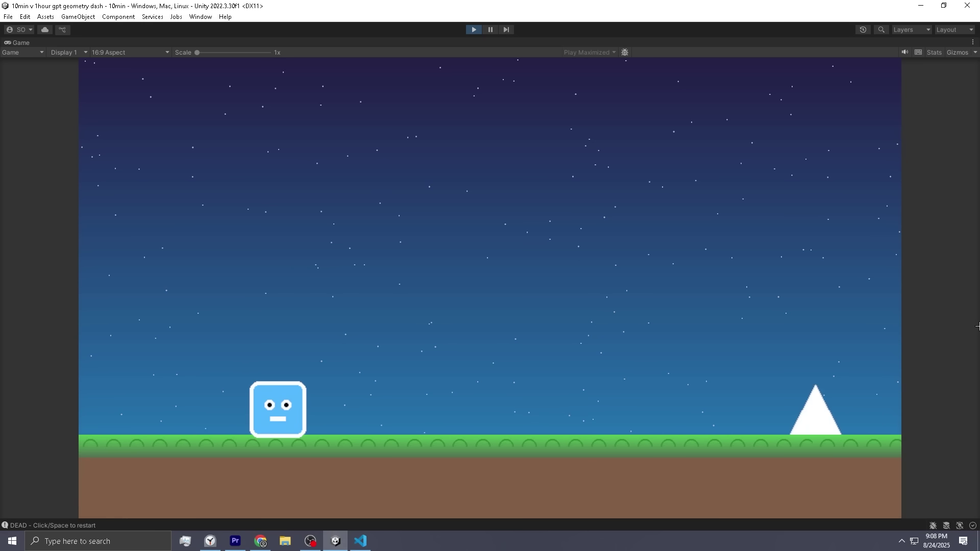
pyautogui.press('space')
pyautogui.press('space')
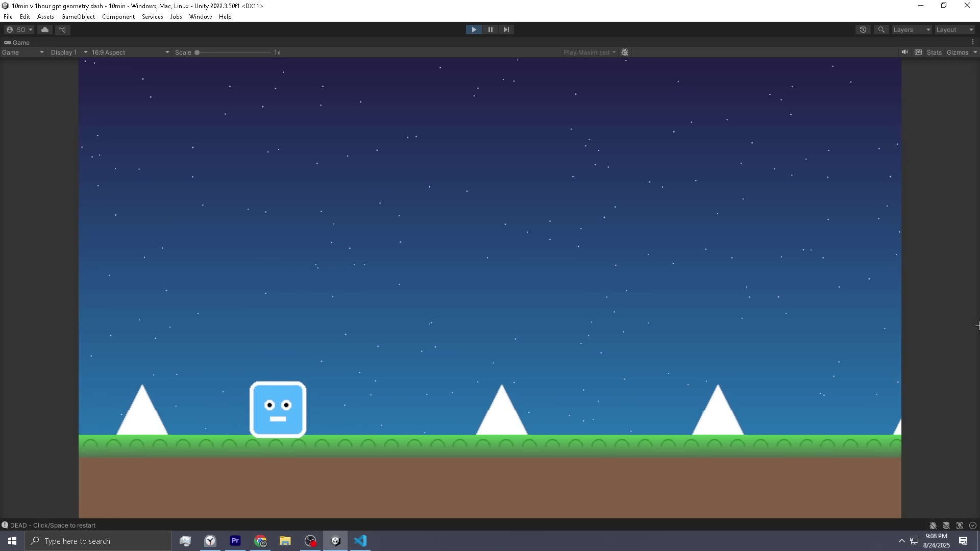
pyautogui.press('space')
pyautogui.press('space')
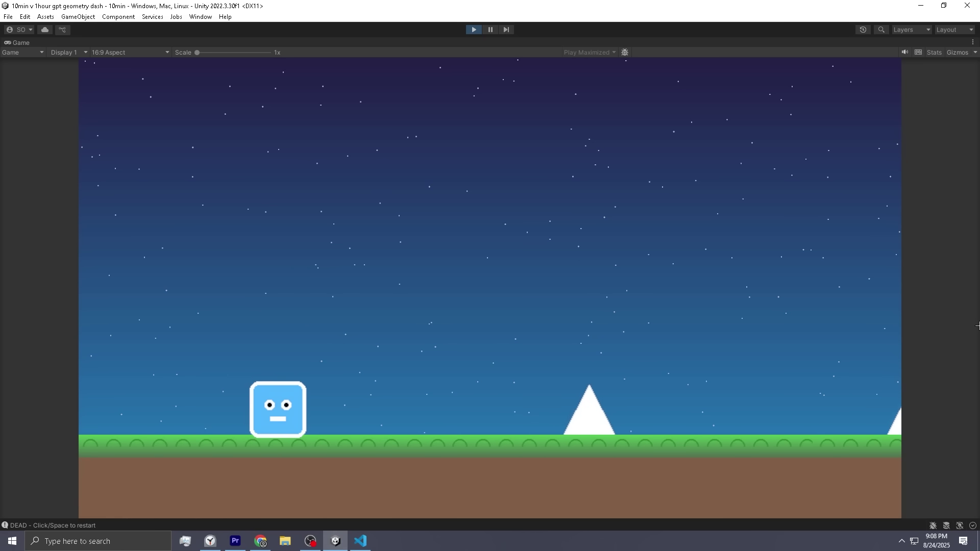
pyautogui.press('space')
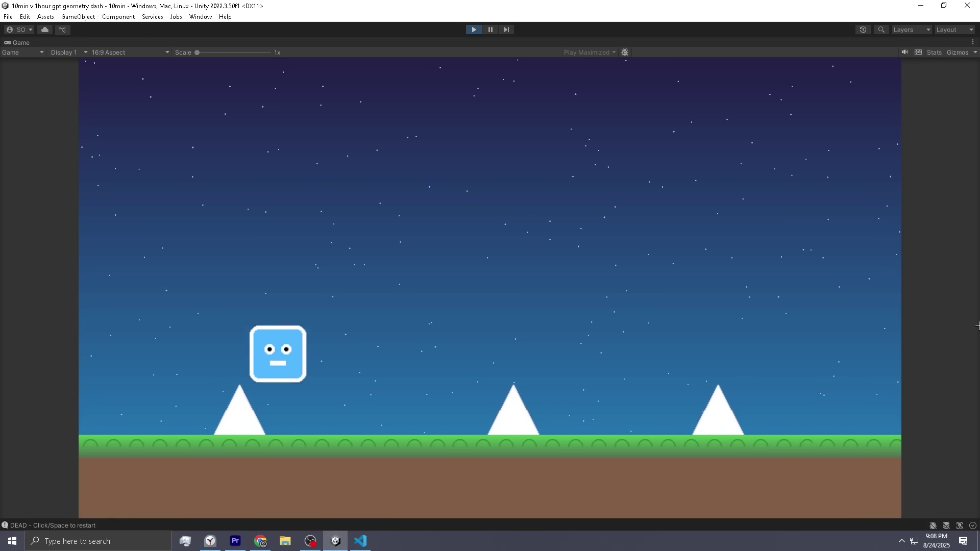
pyautogui.press('space')
pyautogui.press('space')
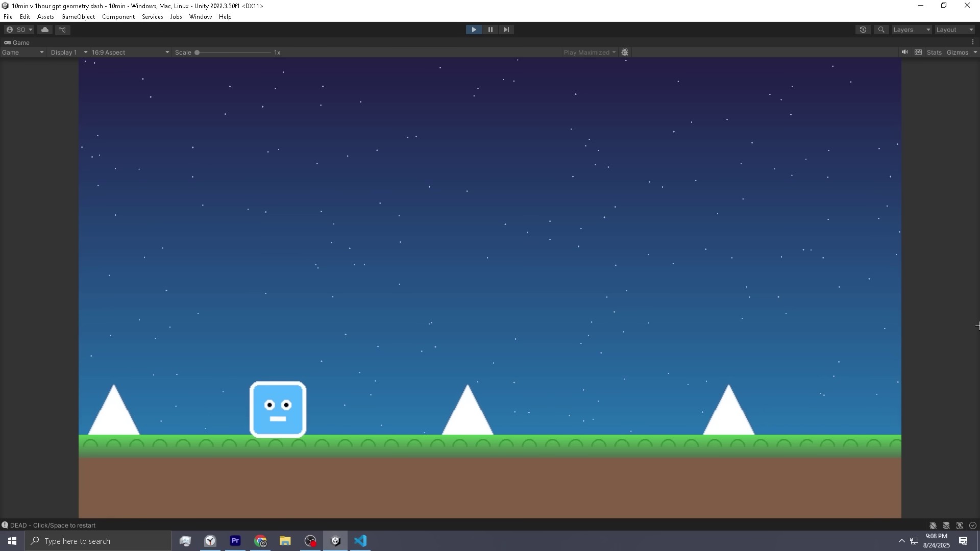
pyautogui.press('space')
pyautogui.press('space')
pyautogui.press('space')
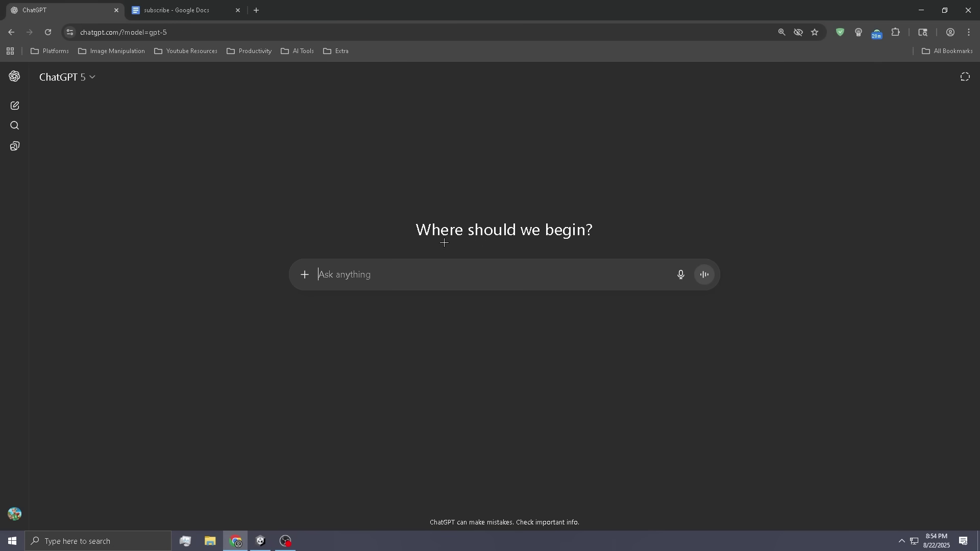
# Step: Paste the player prompt from the Google Docs prompt document to generate the glowing orange cube
pyautogui.hotkey('ctrl', 'Tab')
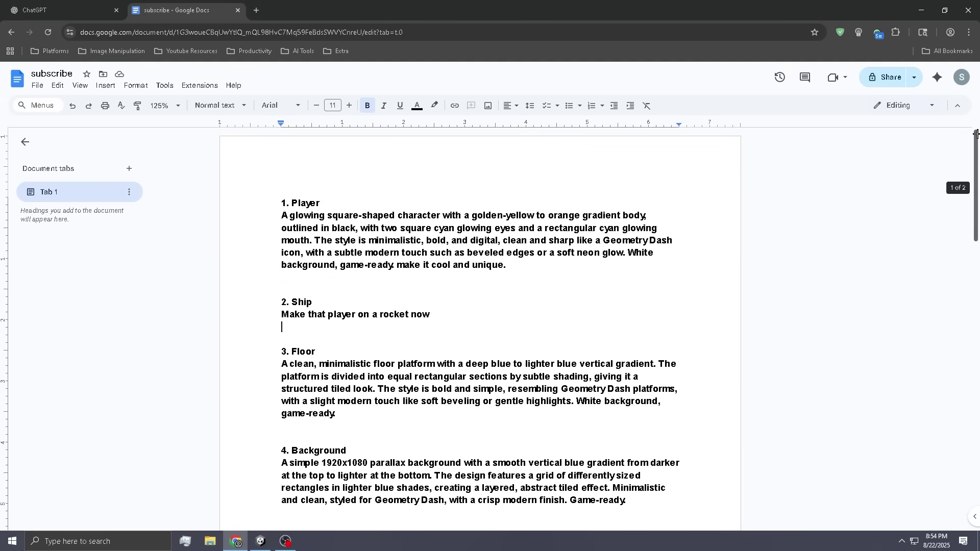
pyautogui.scroll(-8, 969, 160)
pyautogui.scroll(8, 932, 271)
pyautogui.moveTo(281, 215); pyautogui.dragTo(509, 265)
pyautogui.hotkey('ctrl', 'c')
pyautogui.hotkey('ctrl', 'Tab')
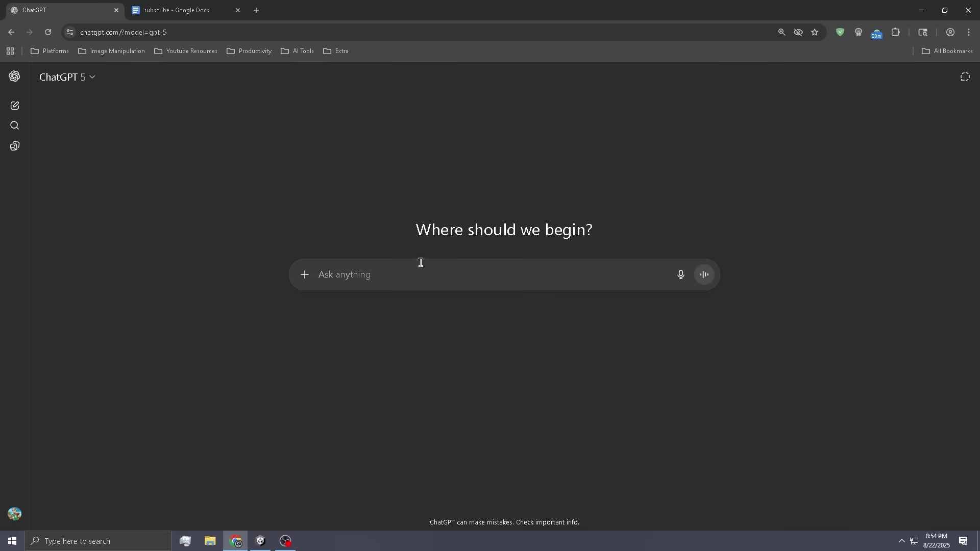
pyautogui.hotkey('ctrl', 'v')
pyautogui.press('Return')
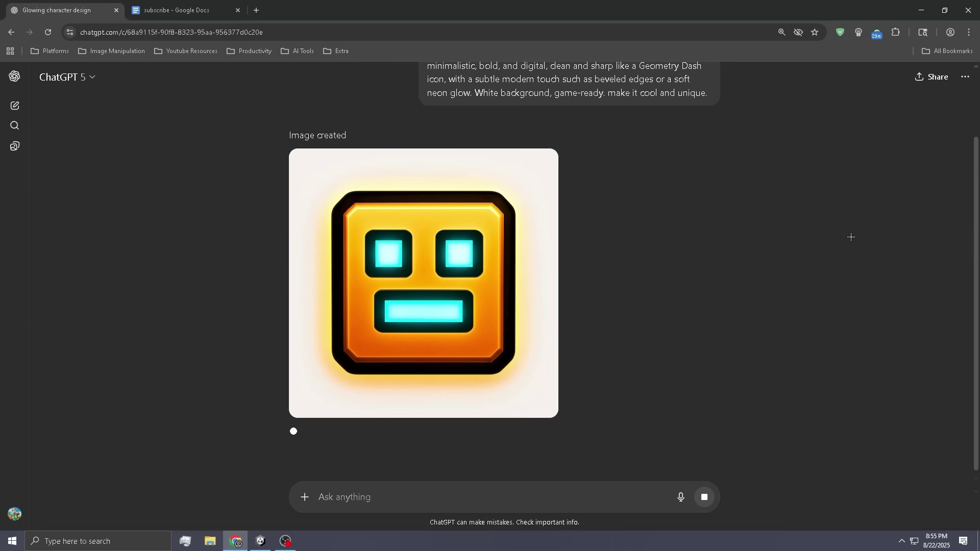
pyautogui.click(540, 194)
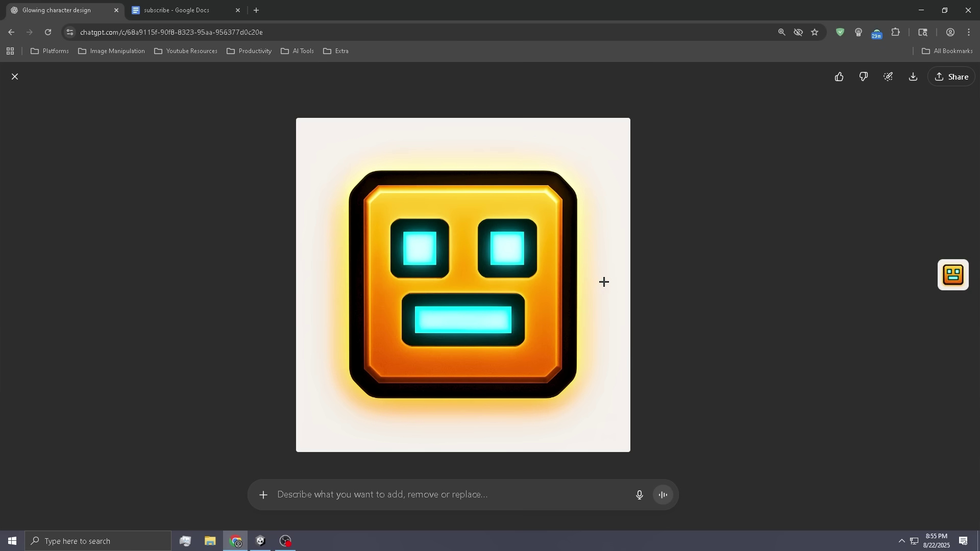
pyautogui.press('Escape')
# Step: Ask for 'Make that player on a rocket now' and view the rocket image
pyautogui.write('Make that player on a rocket now')
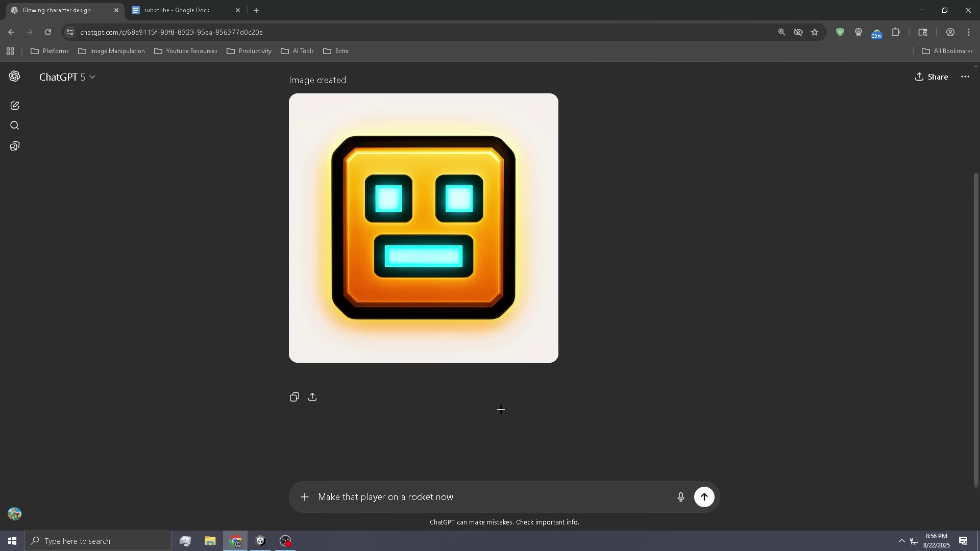
pyautogui.press('Return')
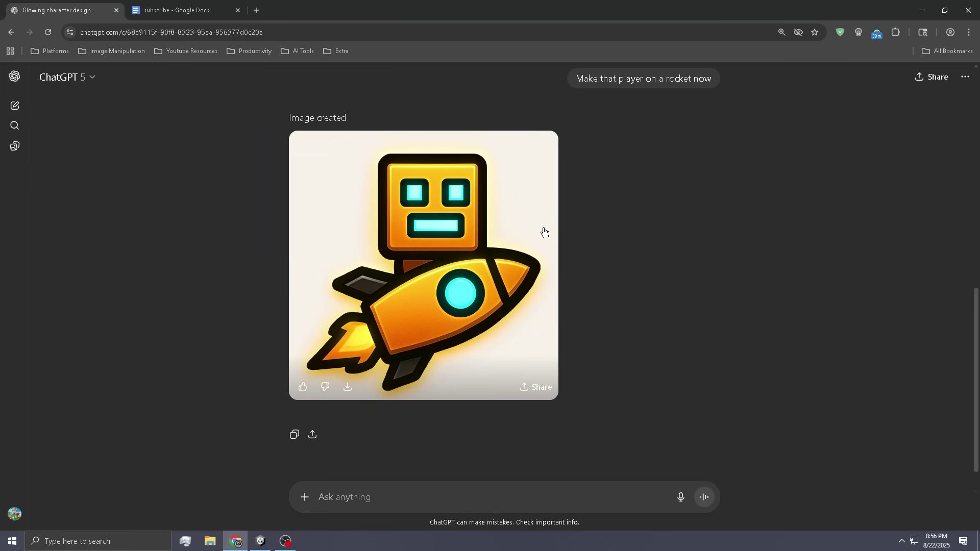
pyautogui.click(538, 214)
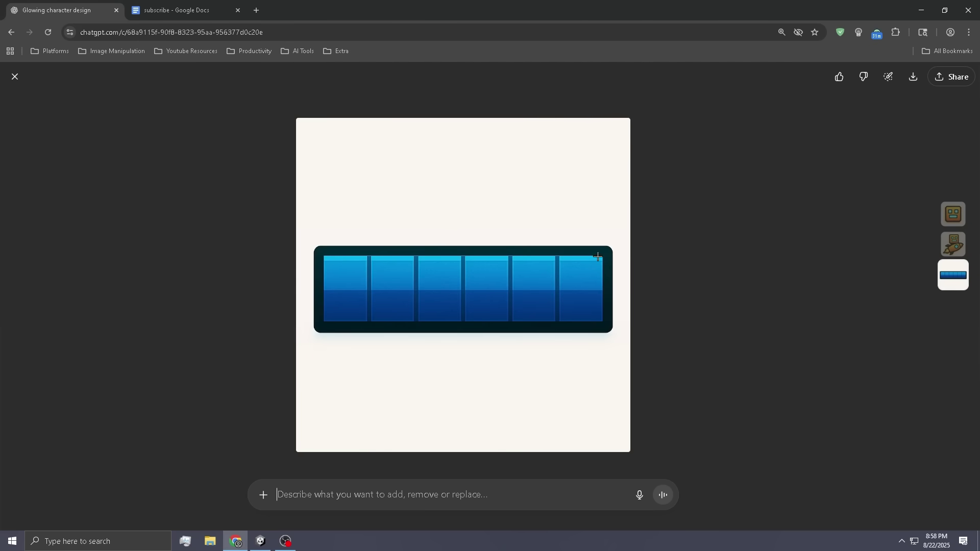
# Step: Generate the pink neon portal image and view it full size
pyautogui.press('Escape')
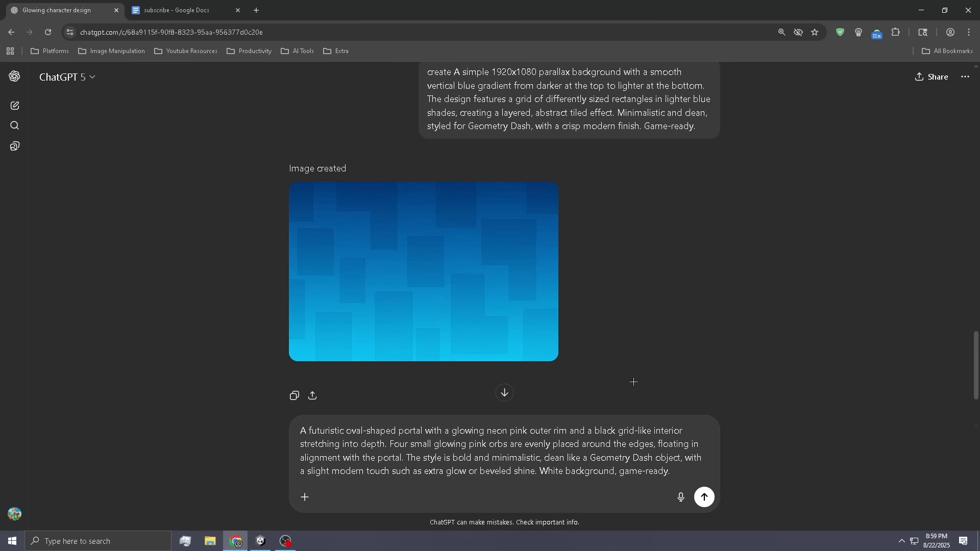
pyautogui.press('Return')
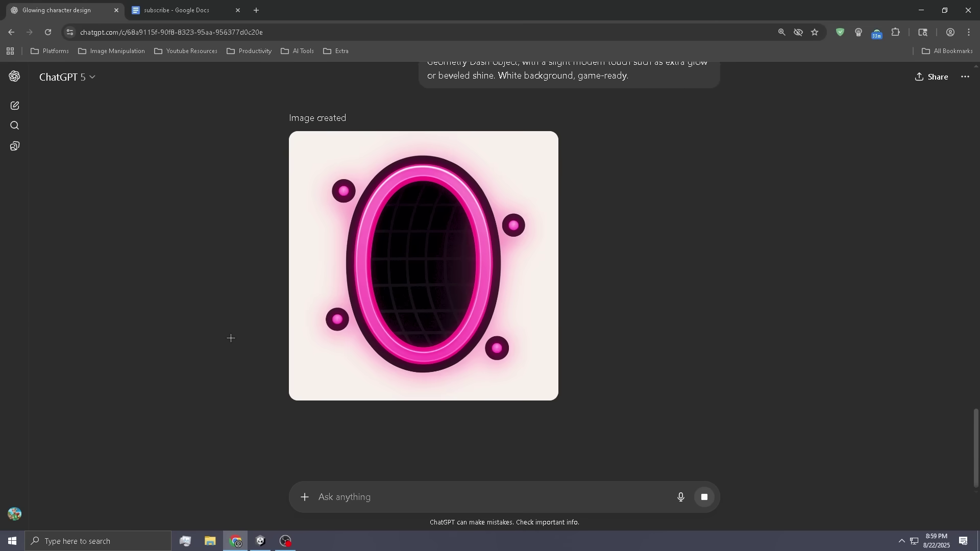
pyautogui.moveTo(298, 357)
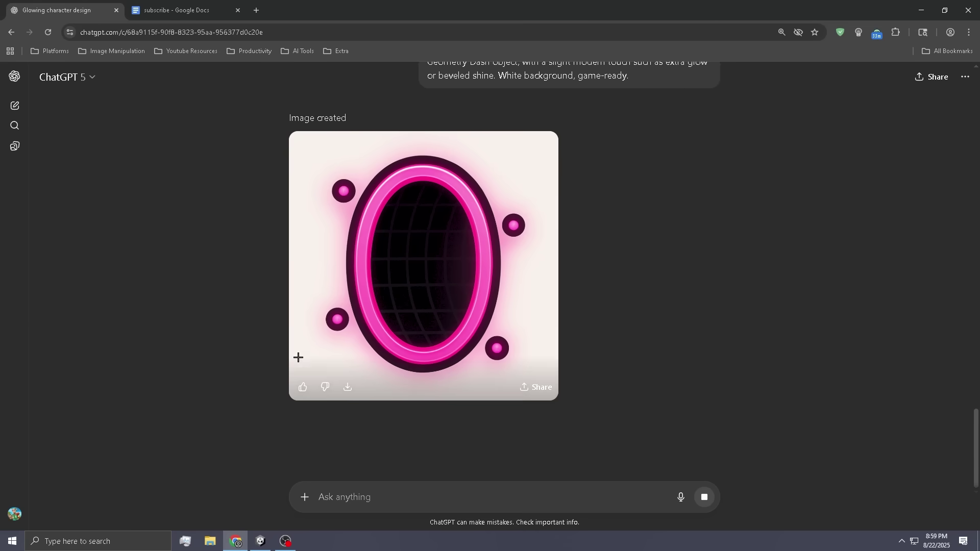
pyautogui.click(386, 343)
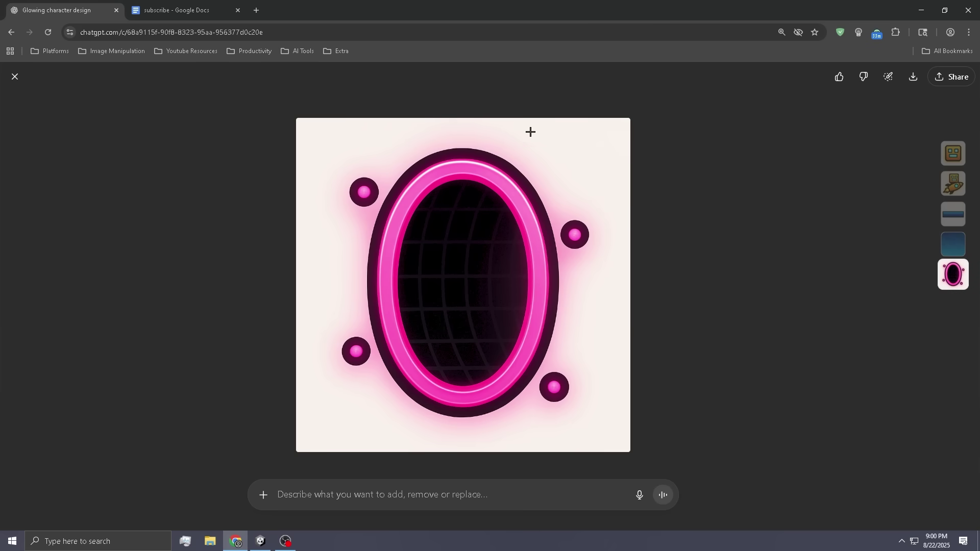
pyautogui.click(15, 77)
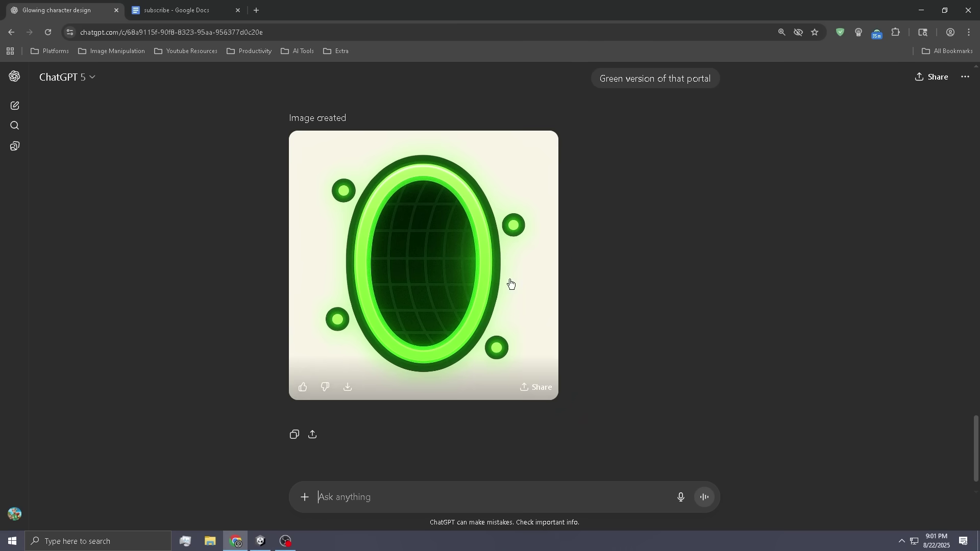
# Step: Request the blue triangle spike and the square tile images
pyautogui.scroll(-1, 472, 393)
pyautogui.write('A sharp triangle spike with a smooth blue-to-black vertical gradient fill, outlined in bright white for contrast. The style is minimalistic and bold, clean like a Geometry Dash hazard, with crisp edges and a simple polished finish. Black background, game-ready.')
pyautogui.press('Return')
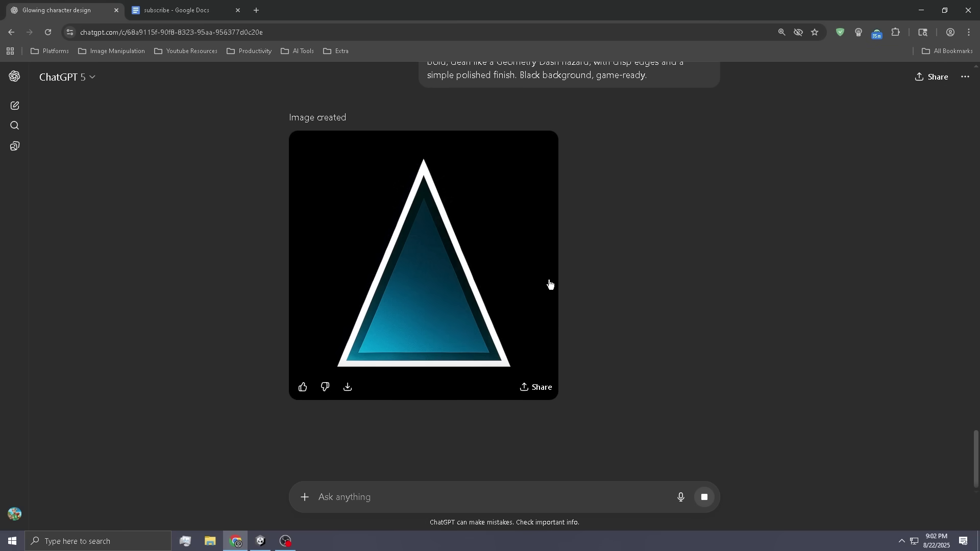
pyautogui.scroll(2, 650, 348)
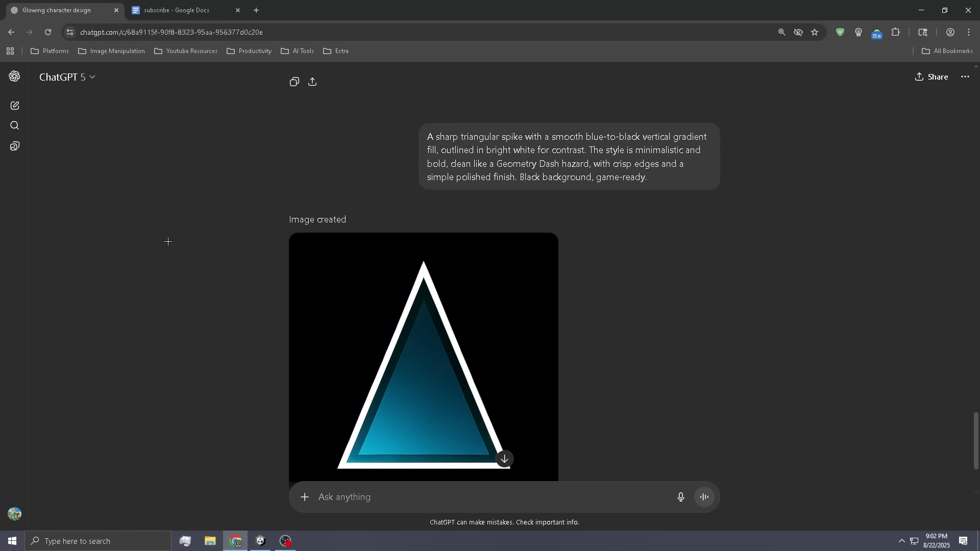
pyautogui.scroll(-3, 172, 247)
pyautogui.write('A square tile with a smooth blue-to-black vertical gradient fill, outlined in bright white for strong contrast. The style is bold and minimalistic, clean like a Geometry Dash block, with sharp edges and a polished simple finish. Black background, game-ready.')
pyautogui.press('Return')
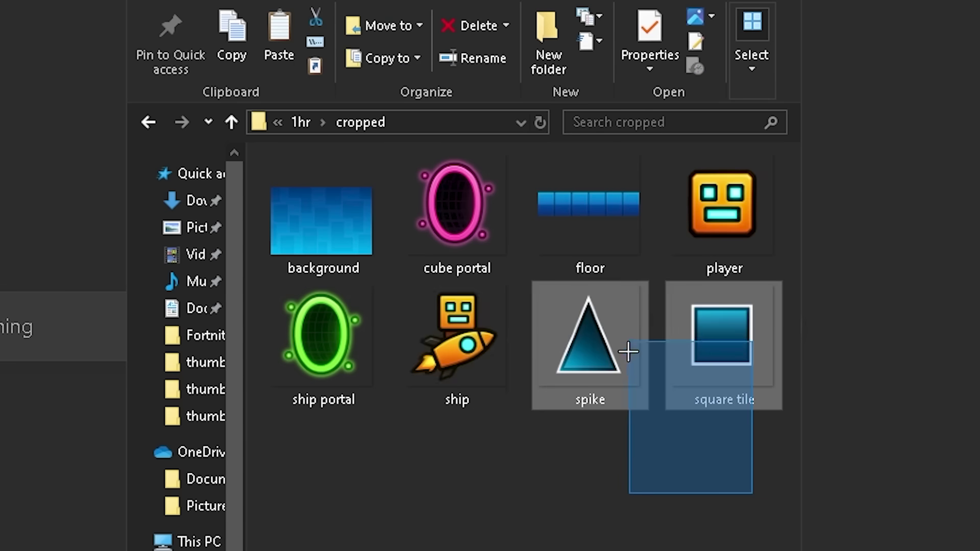
# Step: Select the eight cropped sprites and send ChatGPT the Geometry Dash player movement request
pyautogui.moveTo(628, 350); pyautogui.dragTo(717, 493)
pyautogui.moveTo(753, 550); pyautogui.dragTo(753, 550)
pyautogui.moveTo(740, 477); pyautogui.dragTo(250, 149)
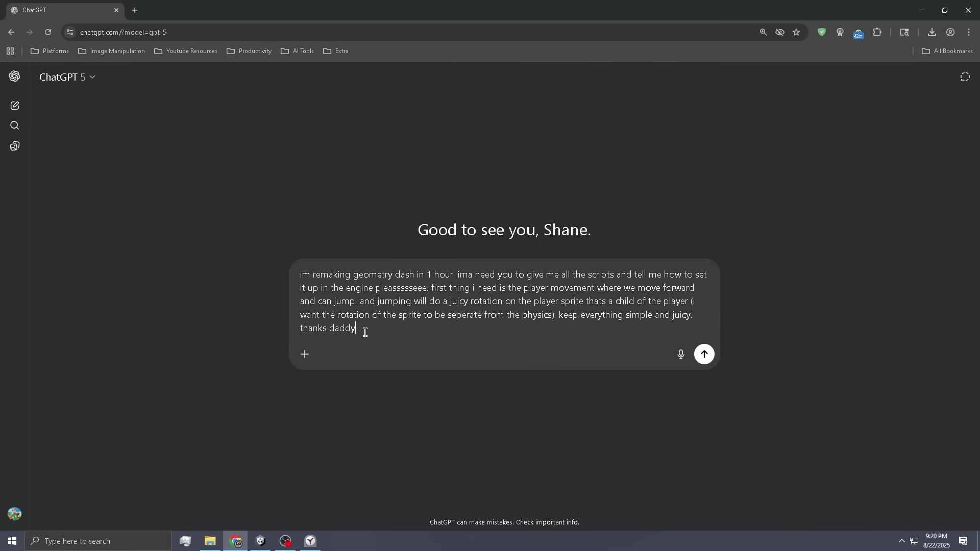
pyautogui.moveTo(365, 332); pyautogui.dragTo(301, 274)
pyautogui.click(384, 330)
pyautogui.moveTo(392, 335)
pyautogui.mouseDown()
pyautogui.moveTo(280, 269)
pyautogui.moveTo(381, 333)
pyautogui.mouseUp()
pyautogui.click(703, 356)
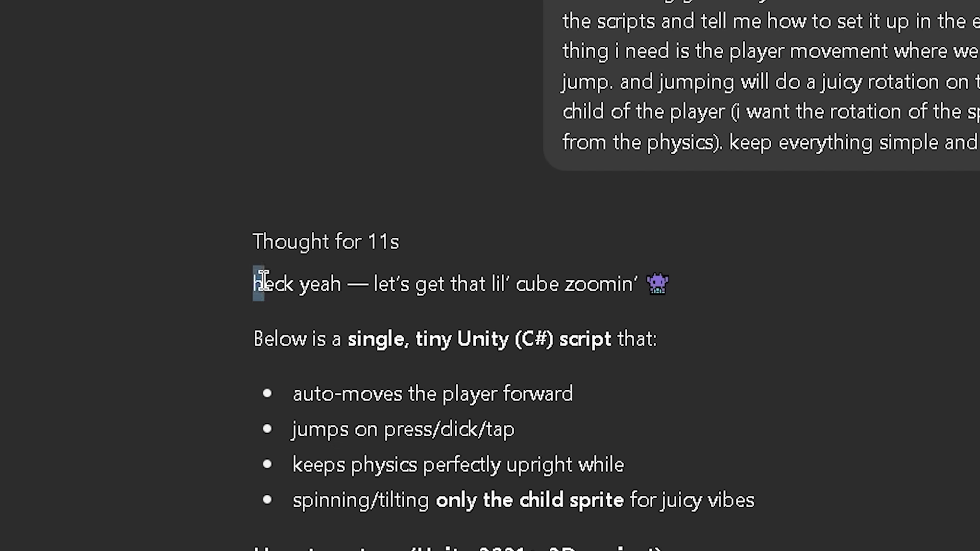
# Step: Read the reply's Unity 2D setup steps for PlayerController2D.cs
pyautogui.moveTo(264, 280)
pyautogui.mouseDown()
pyautogui.moveTo(455, 271)
pyautogui.moveTo(520, 279)
pyautogui.moveTo(270, 280)
pyautogui.mouseUp()
pyautogui.tripleClick(270, 279)
pyautogui.scroll(-5, 470, 193)
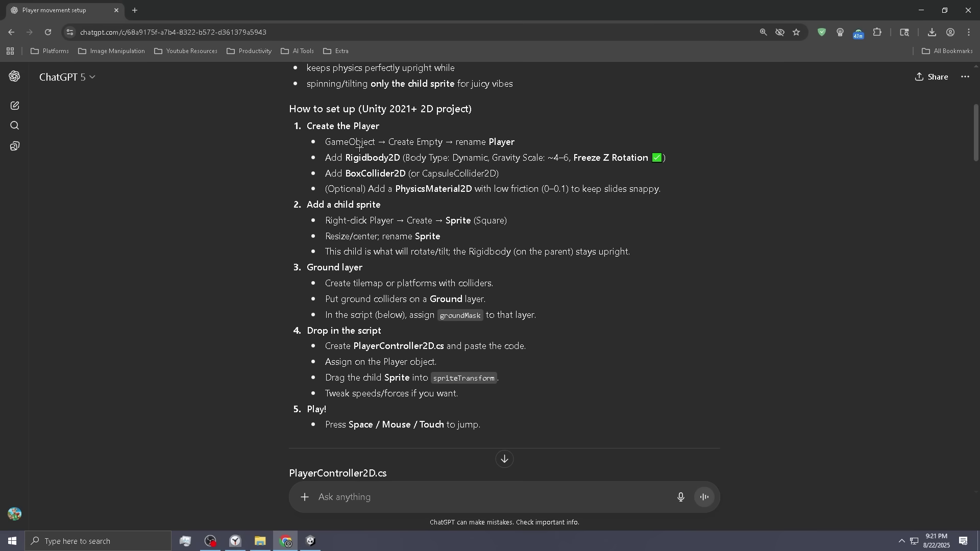
# Step: Import the eight sprites into the Sprites folder and place the player sprite in the scene
pyautogui.moveTo(316, 125); pyautogui.dragTo(406, 130)
pyautogui.click(382, 125)
pyautogui.click(310, 541)
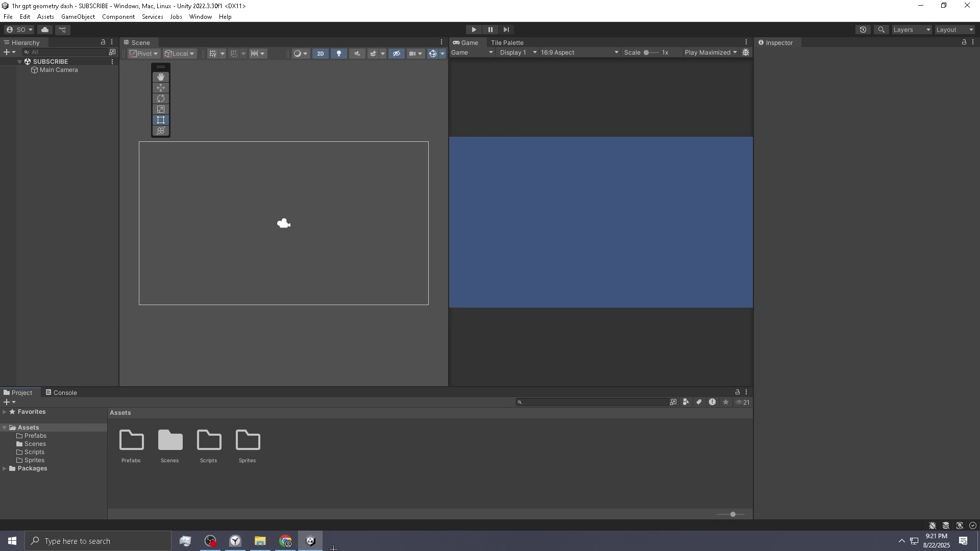
pyautogui.click(260, 540)
pyautogui.moveTo(715, 315); pyautogui.dragTo(368, 293)
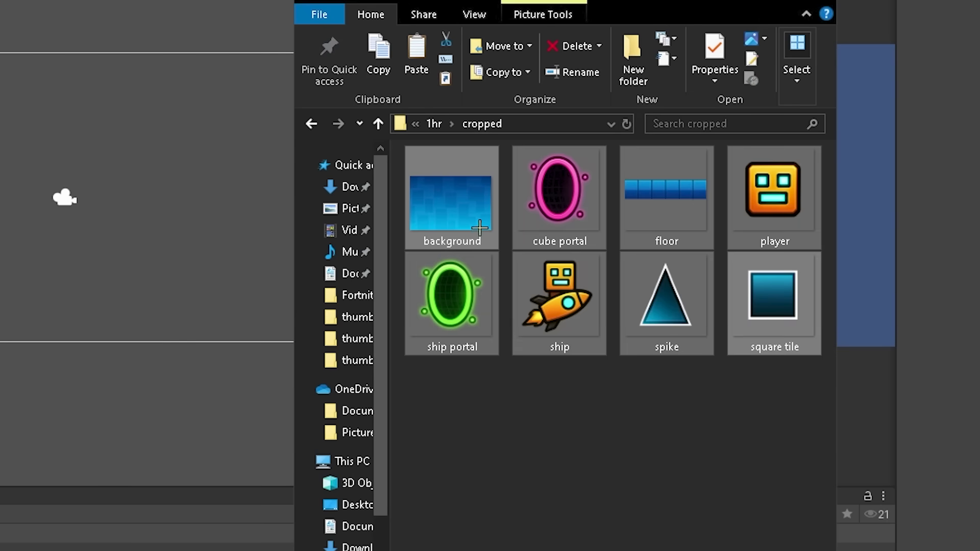
pyautogui.click(249, 449)
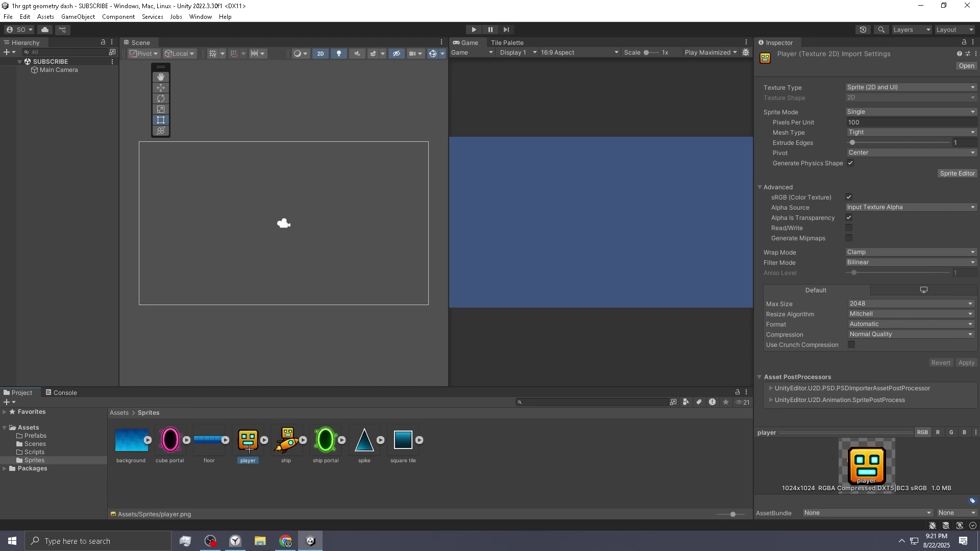
pyautogui.moveTo(249, 449); pyautogui.dragTo(276, 225)
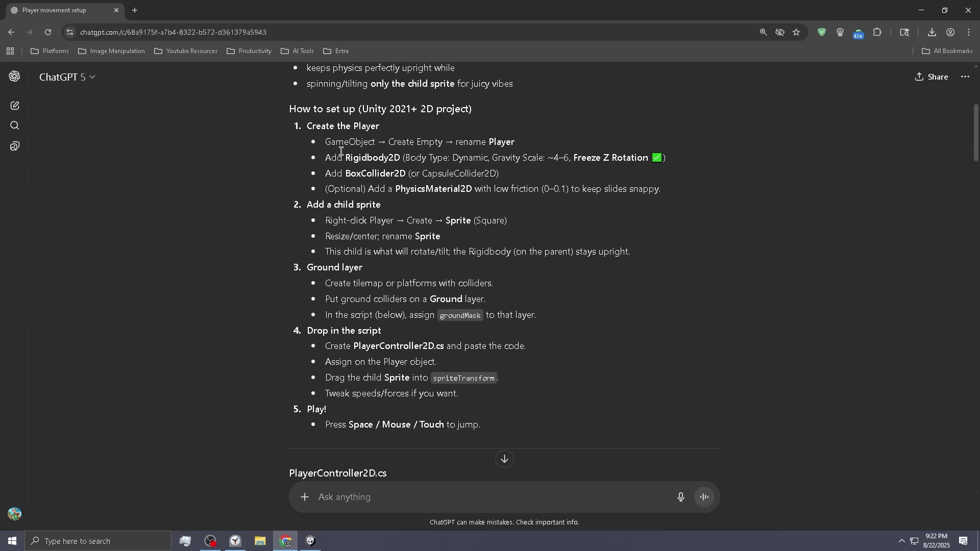
# Step: Add a Rigidbody 2D with gravity scale 5 and frozen Z rotation, plus a Box Collider 2D
pyautogui.moveTo(340, 151); pyautogui.dragTo(451, 159)
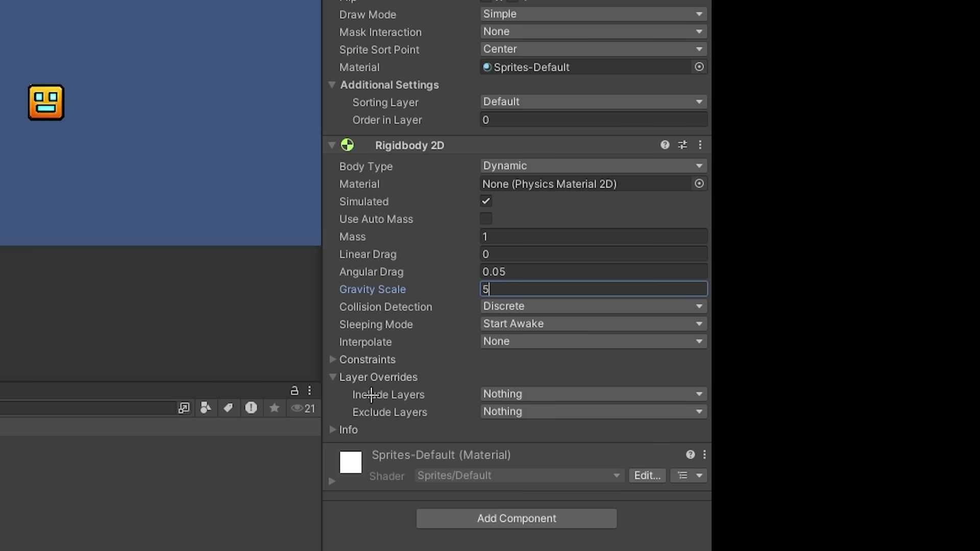
pyautogui.click(339, 364)
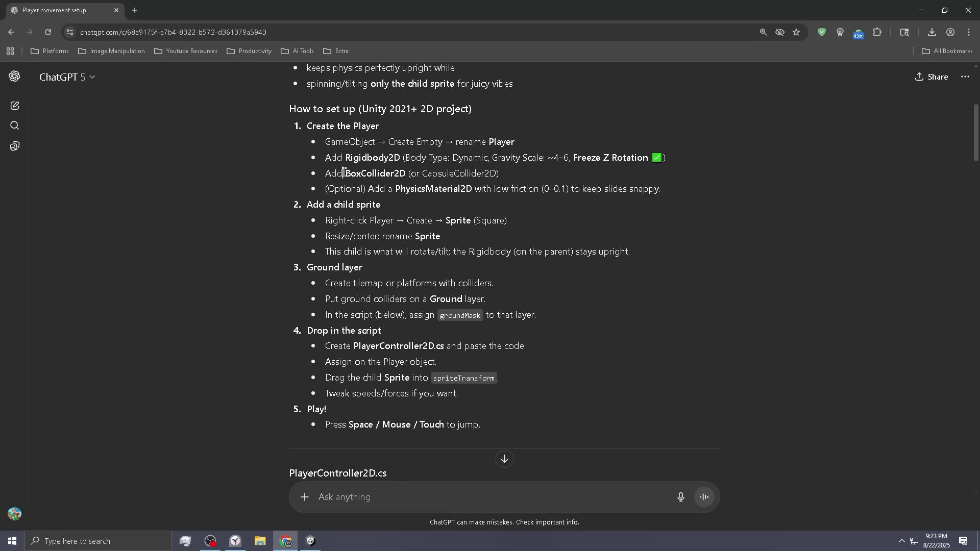
pyautogui.moveTo(341, 174); pyautogui.dragTo(407, 173)
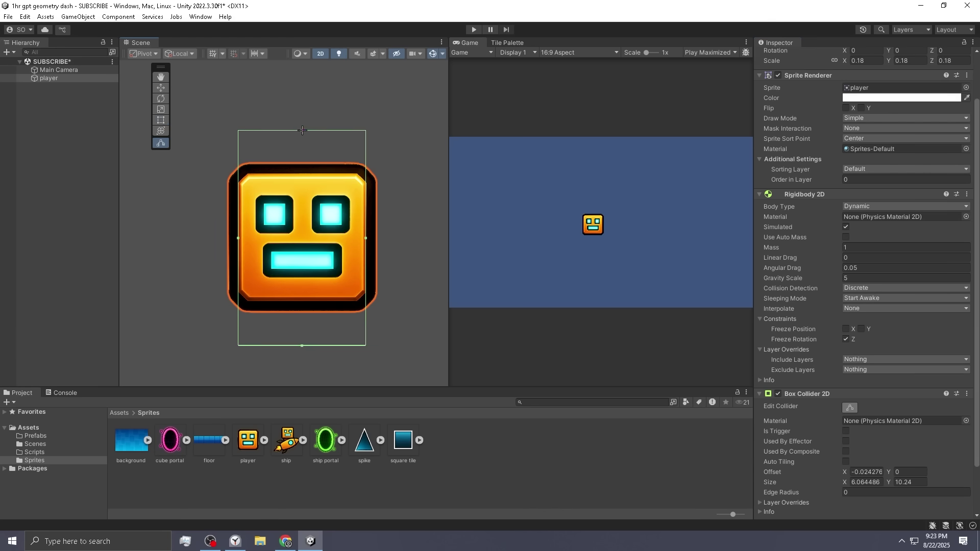
pyautogui.moveTo(307, 79); pyautogui.dragTo(473, 176)
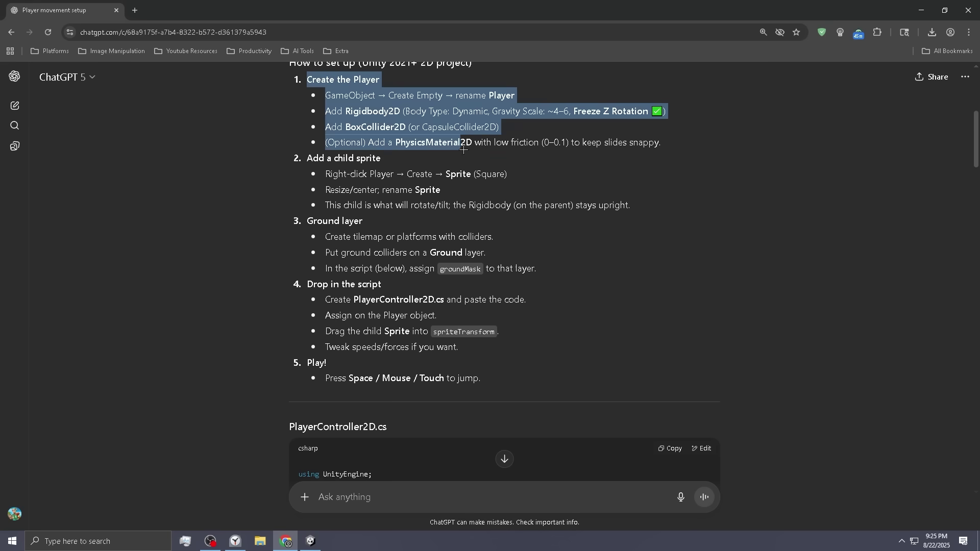
# Step: Enlarge the background image proportionally
pyautogui.click(473, 176)
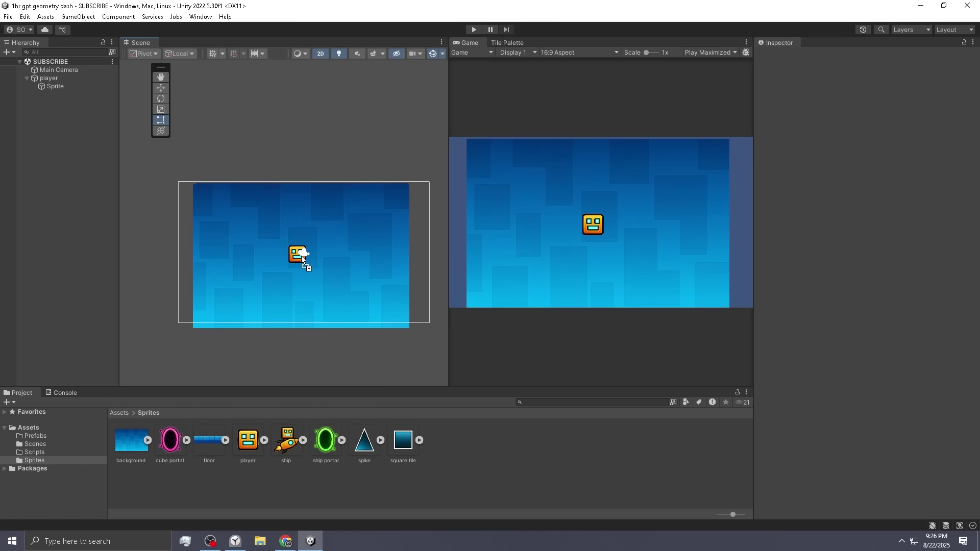
pyautogui.click(301, 257)
pyautogui.click(848, 116)
pyautogui.moveTo(848, 117); pyautogui.dragTo(850, 116)
pyautogui.scroll(-1, 316, 307)
pyautogui.click(317, 365)
# Step: Place the floor sprite in the scene and widen it to scale 1.84
pyautogui.moveTo(209, 440); pyautogui.dragTo(298, 329)
pyautogui.scroll(1, 298, 329)
pyautogui.moveTo(849, 118); pyautogui.dragTo(868, 117)
pyautogui.scroll(-2, 361, 269)
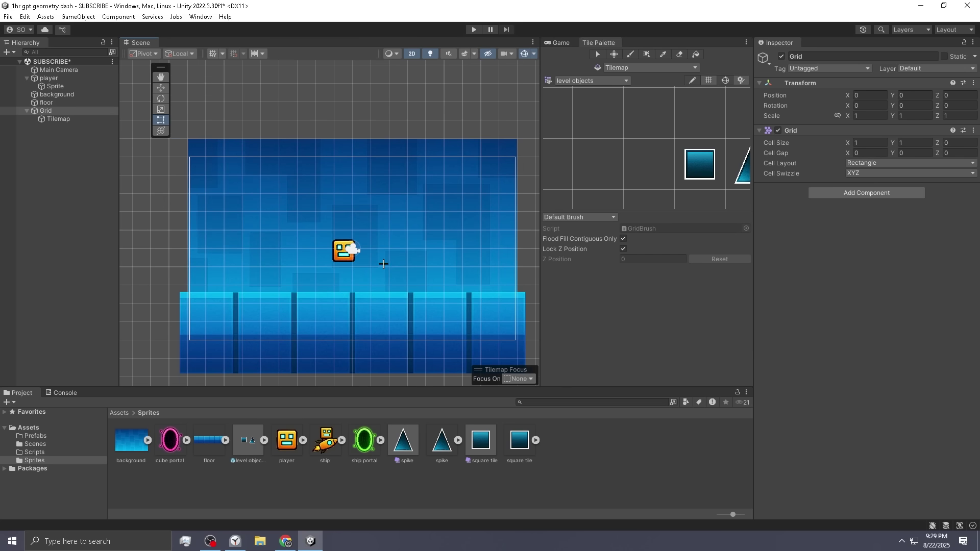
pyautogui.scroll(1, 374, 267)
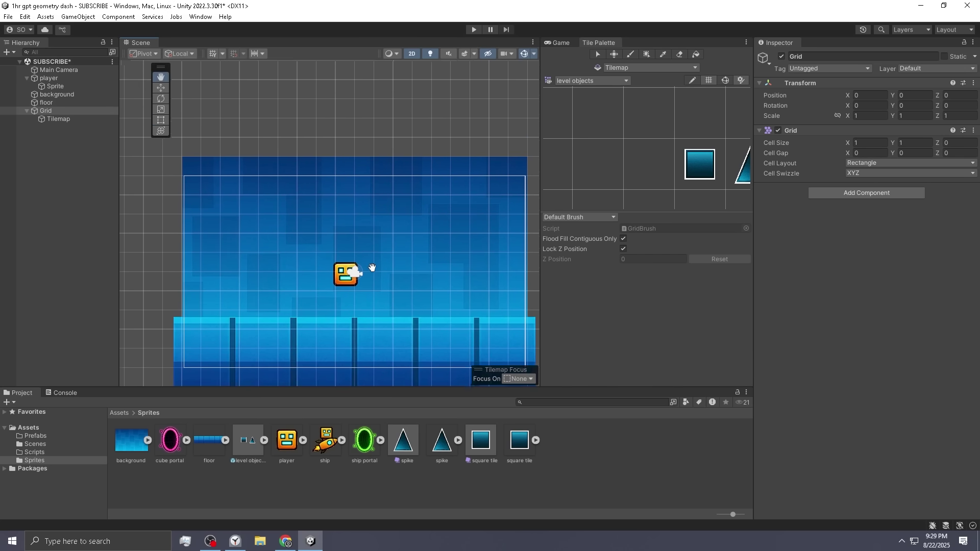
# Step: Test-paint a few square tiles in the level, then undo them
pyautogui.click(699, 164)
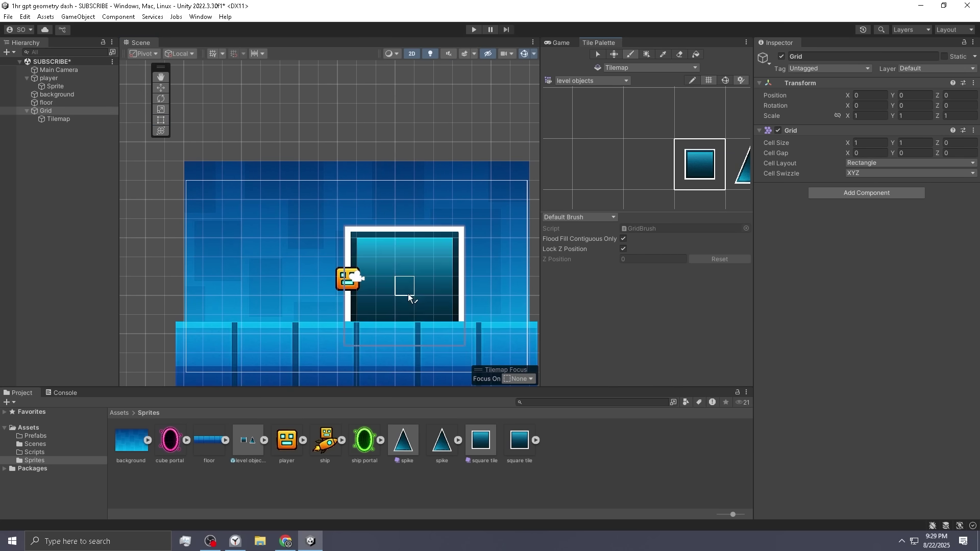
pyautogui.click(403, 265)
pyautogui.click(252, 305)
pyautogui.click(518, 294)
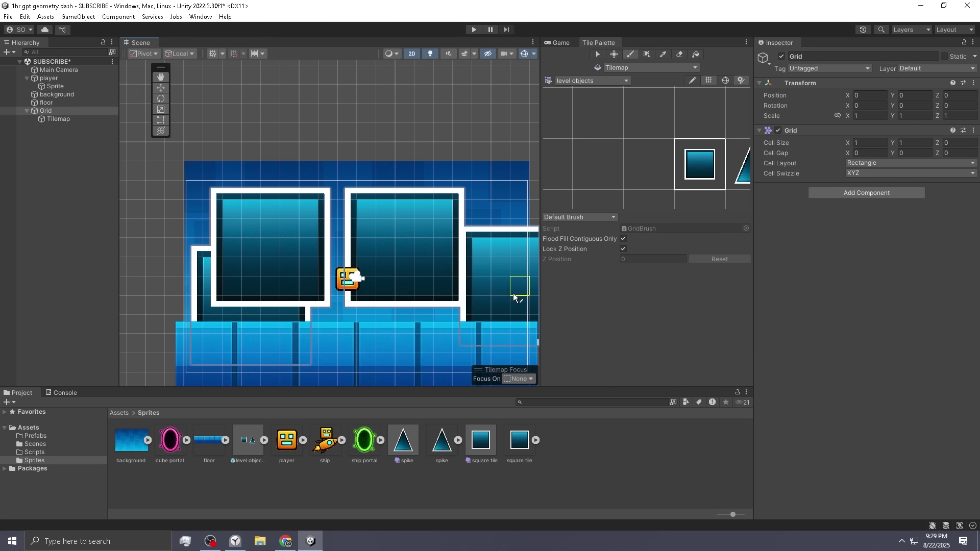
pyautogui.click(345, 235)
pyautogui.hotkey('ctrl', 'z')
pyautogui.hotkey('ctrl', 'z')
pyautogui.hotkey('ctrl', 'z')
pyautogui.hotkey('ctrl', 'z')
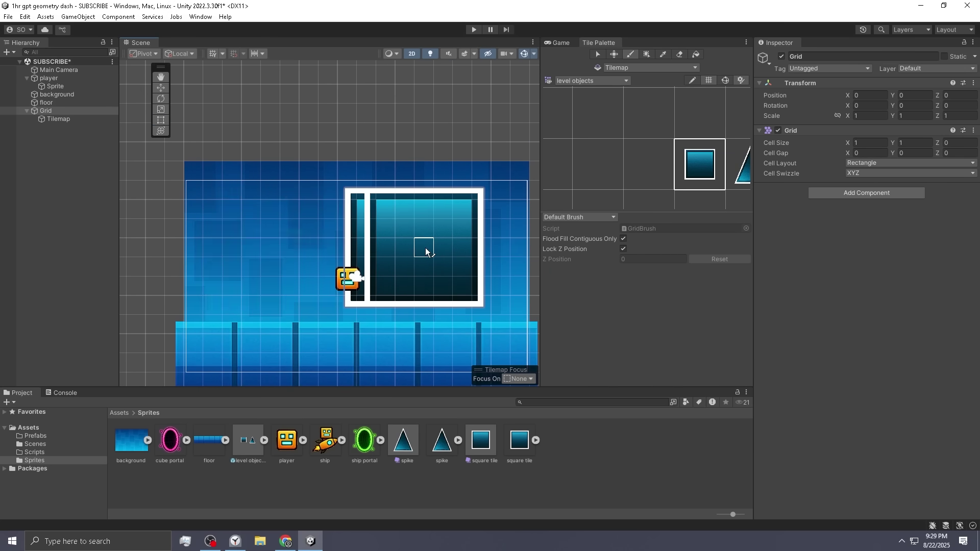
pyautogui.press('f')
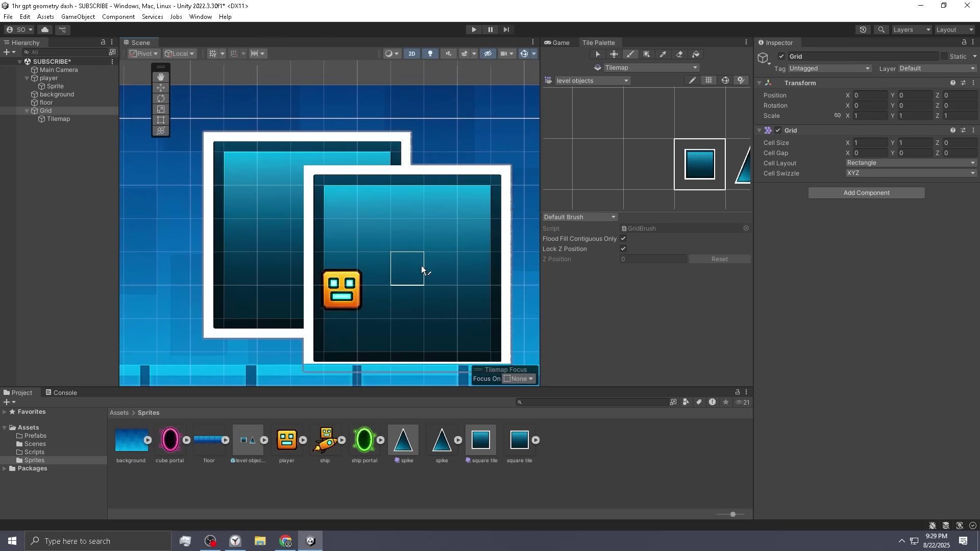
# Step: Set the square tile's Pixels Per Unit to 618 and paint a row of floor tiles
pyautogui.click(879, 122)
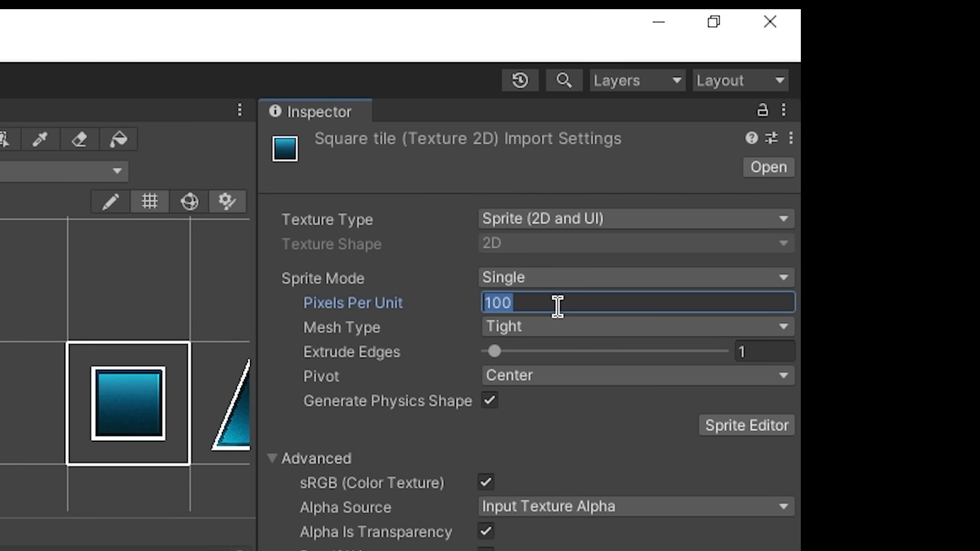
pyautogui.write('10')
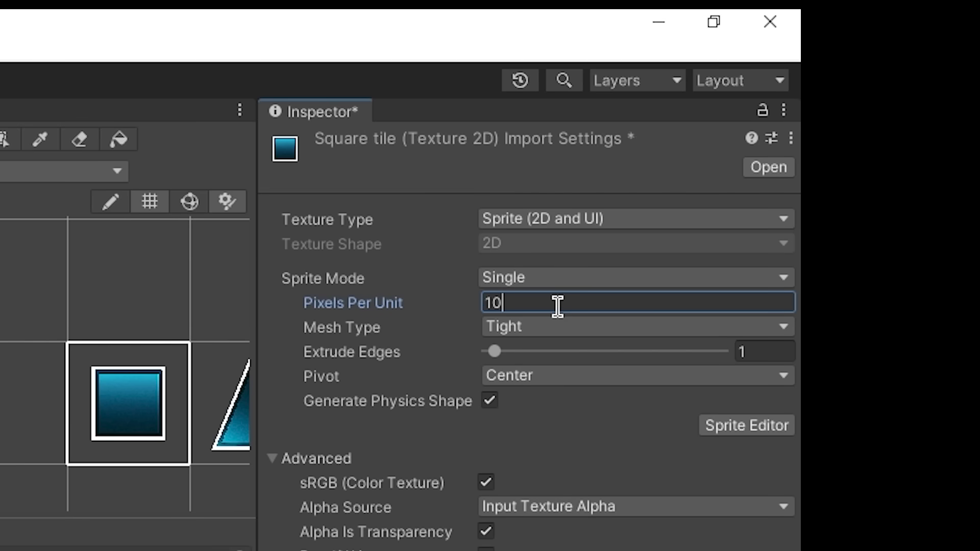
pyautogui.press('Return')
pyautogui.scroll(-5, 407, 333)
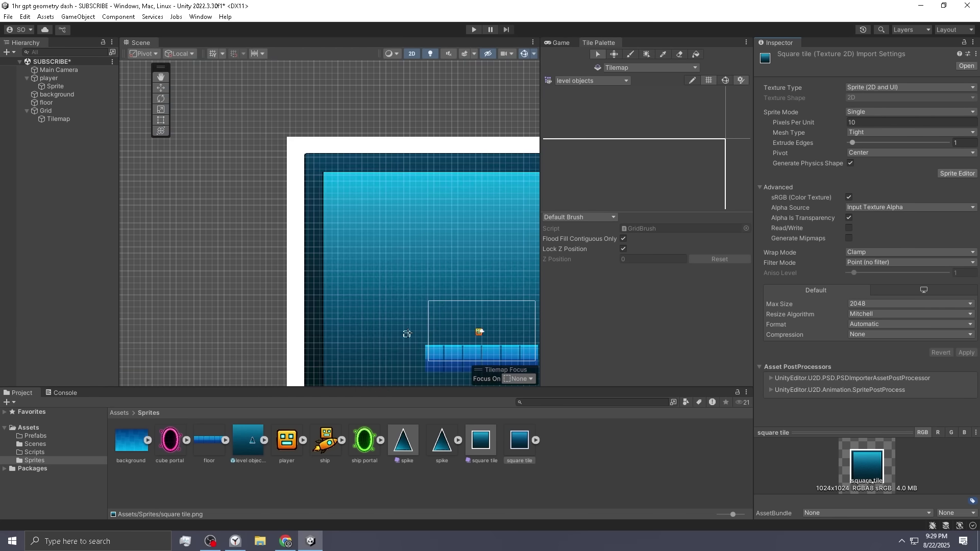
pyautogui.scroll(-4, 407, 333)
pyautogui.scroll(6, 370, 228)
pyautogui.scroll(3, 376, 225)
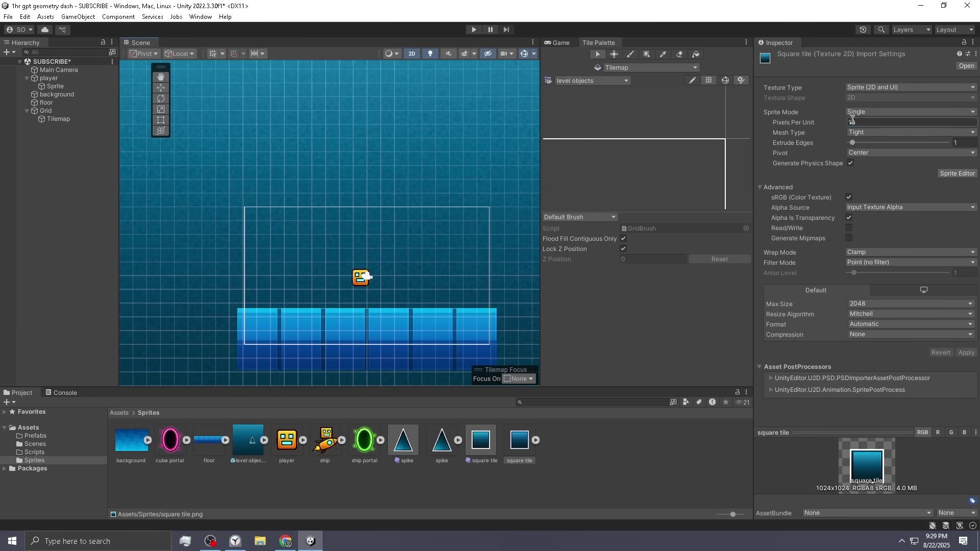
pyautogui.write('200')
pyautogui.press('Return')
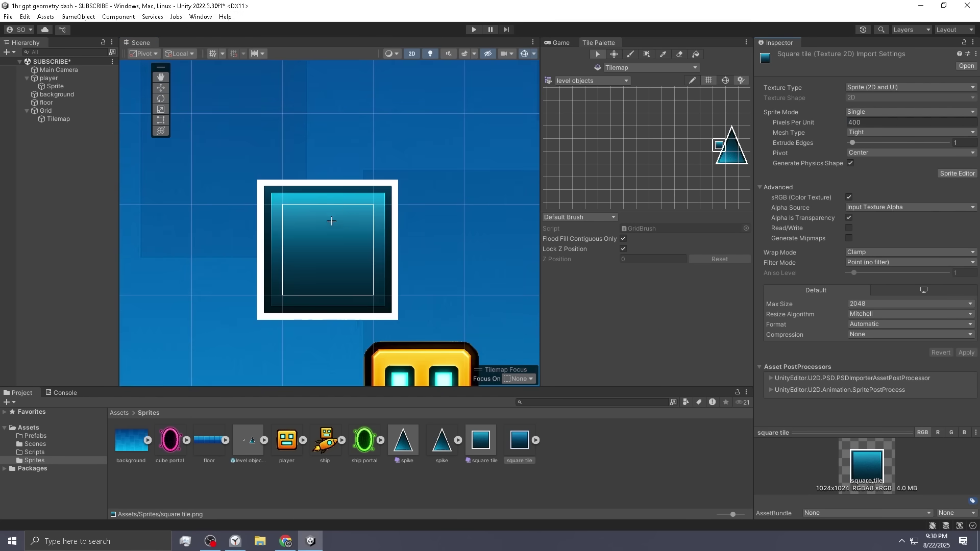
pyautogui.doubleClick(878, 122)
pyautogui.write('618')
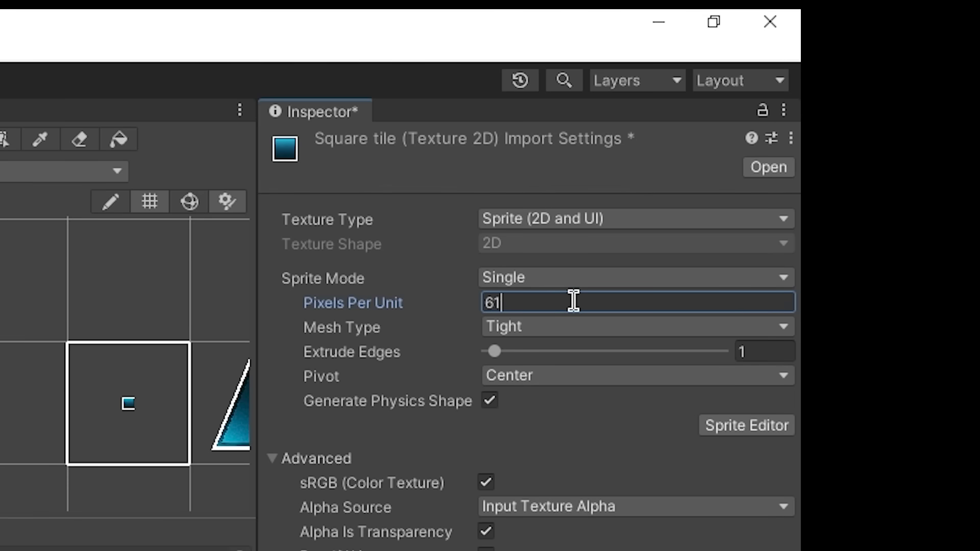
pyautogui.press('Return')
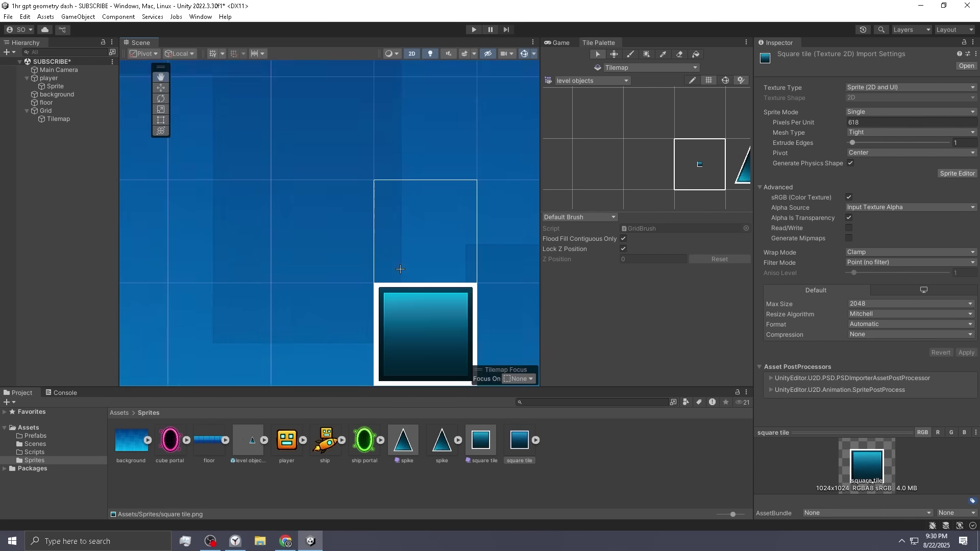
pyautogui.moveTo(376, 273)
pyautogui.mouseDown()
pyautogui.moveTo(499, 238)
pyautogui.moveTo(319, 280)
pyautogui.mouseUp()
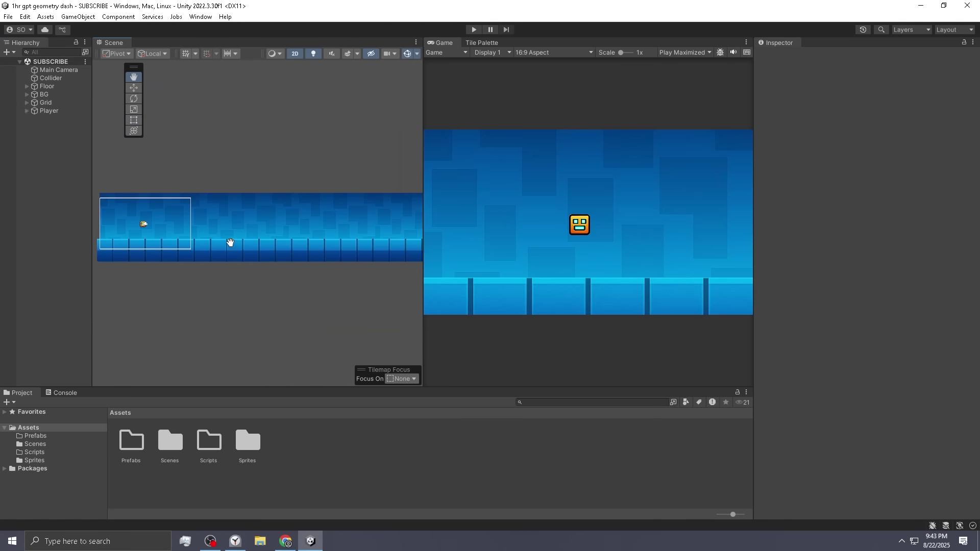
# Step: Widen the game preview and play-test the cube resting on the floor
pyautogui.scroll(-2, 226, 243)
pyautogui.press('t')
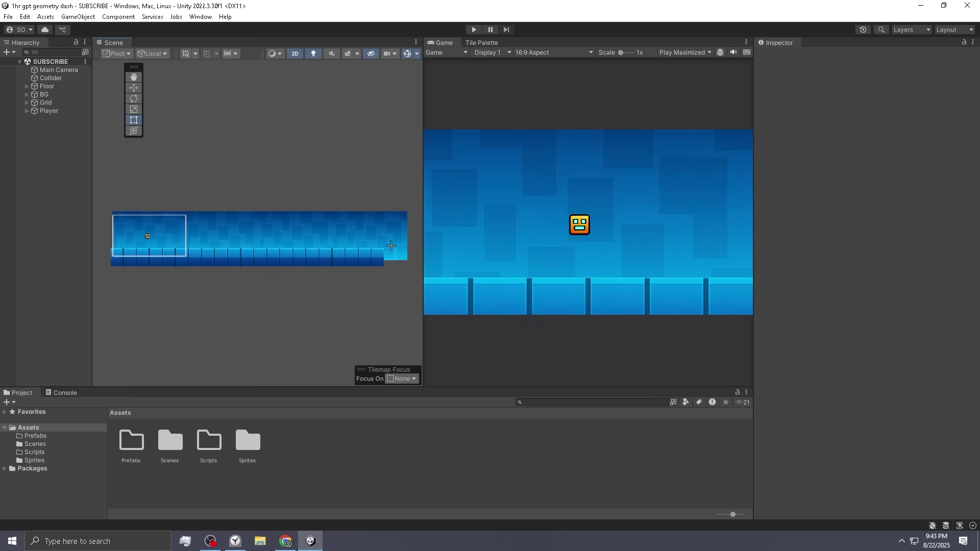
pyautogui.scroll(5, 194, 257)
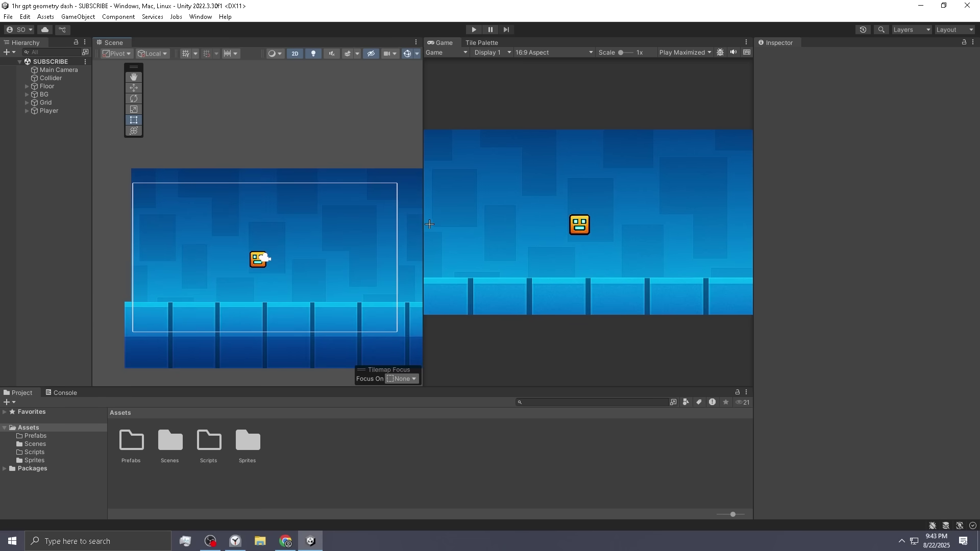
pyautogui.moveTo(423, 222); pyautogui.dragTo(401, 224)
pyautogui.hotkey('ctrl', 'p')
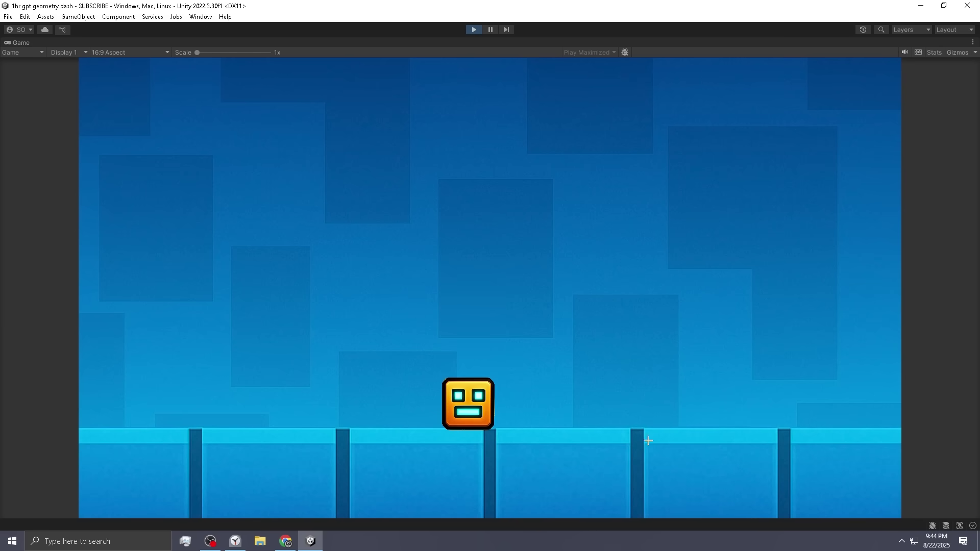
pyautogui.click(480, 26)
# Step: Scroll ChatGPT's reply to the player controller code and select it
pyautogui.hotkey('alt', 'Tab')
pyautogui.scroll(-1, 414, 291)
pyautogui.scroll(-2, 414, 290)
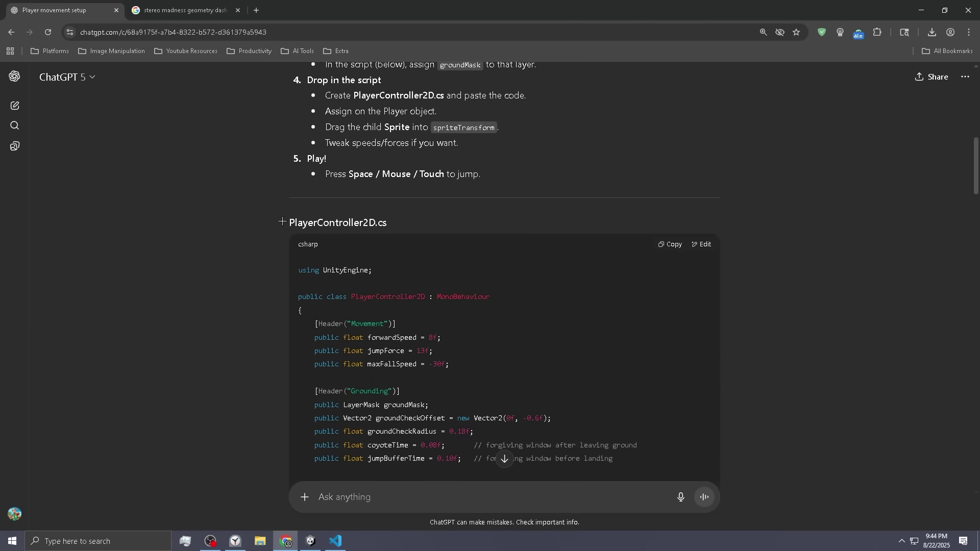
pyautogui.moveTo(289, 221); pyautogui.dragTo(361, 220)
# Step: Paste and save the new PlayerController2D code, attach it to the Player, and play
pyautogui.hotkey('alt', 'Tab')
pyautogui.hotkey('ctrl', 'v')
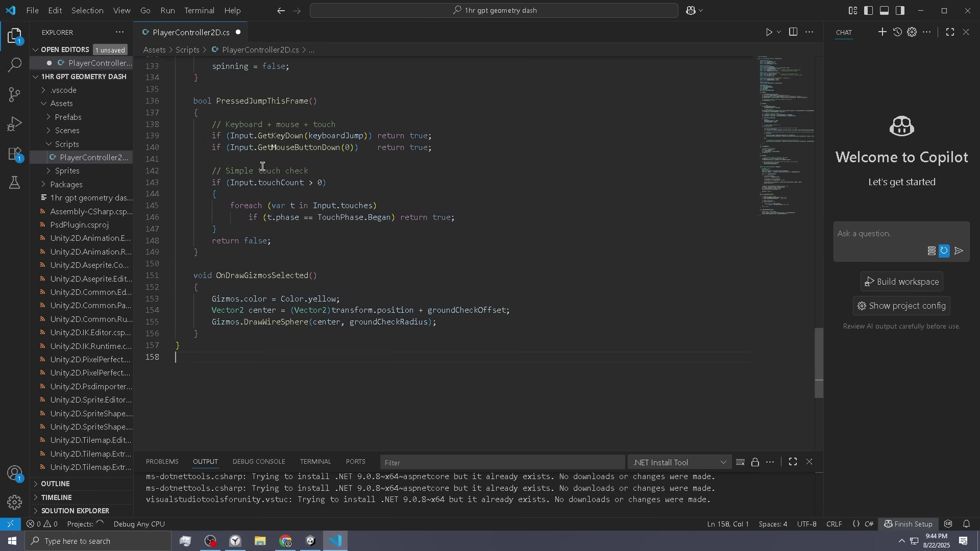
pyautogui.hotkey('alt', 'Tab')
pyautogui.moveTo(795, 455); pyautogui.dragTo(828, 474)
pyautogui.click(474, 30)
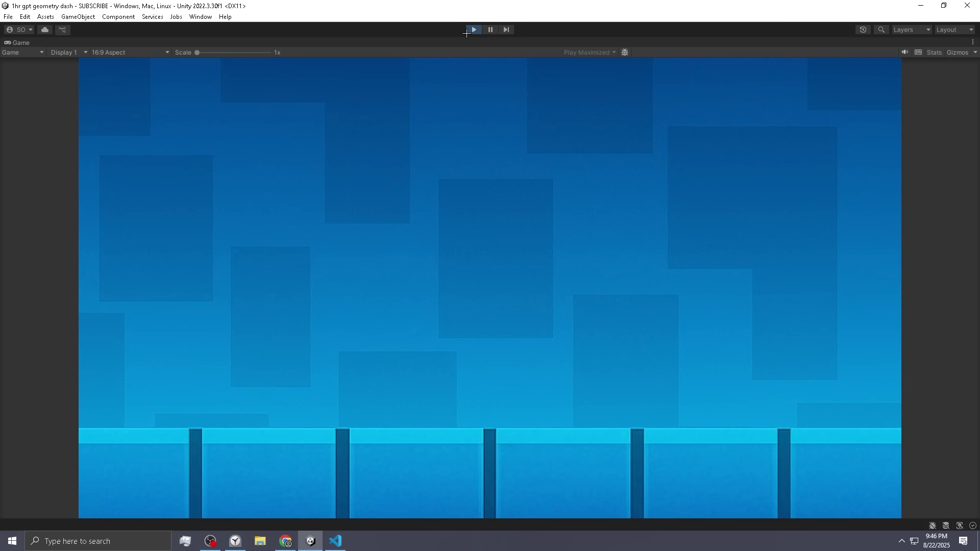
# Step: Replay the game and pan the scene view to follow the cube to the floor's end
pyautogui.click(472, 29)
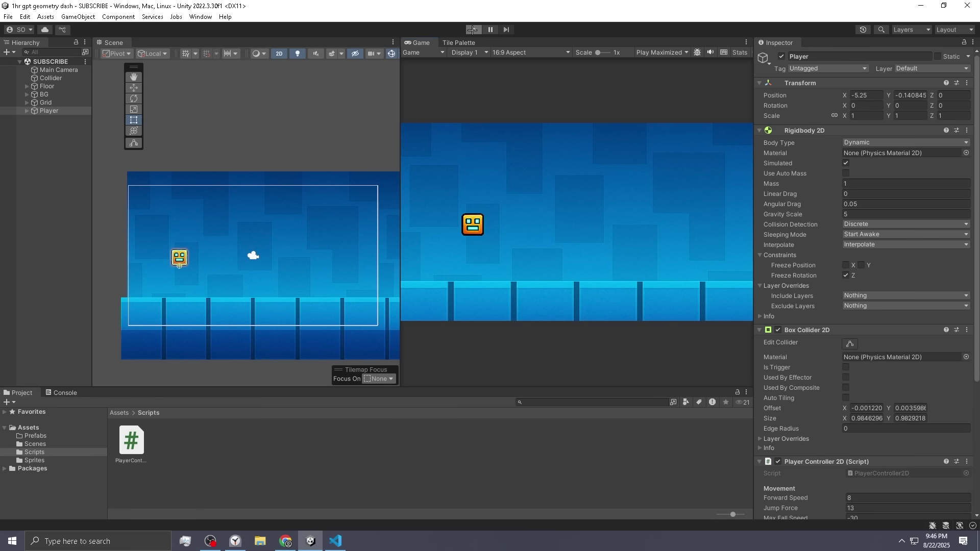
pyautogui.click(473, 29)
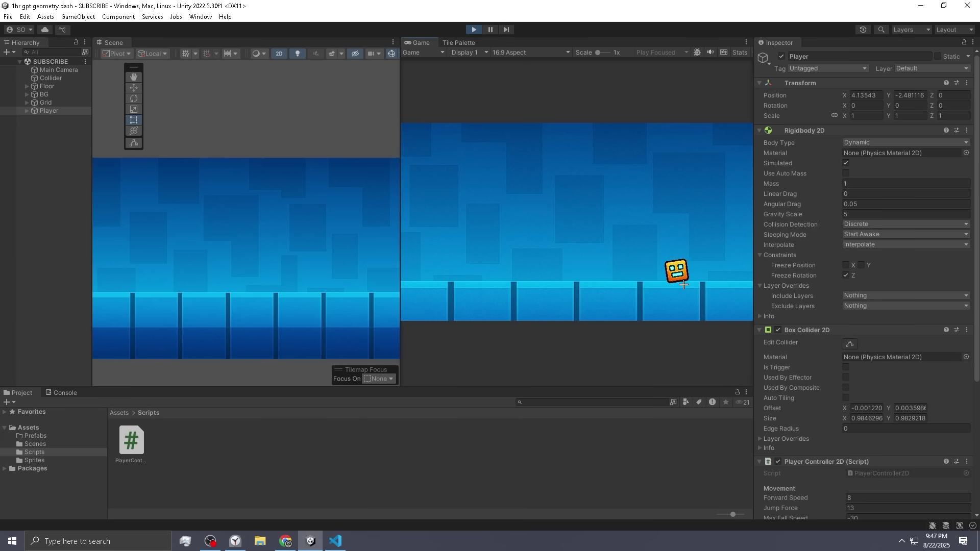
pyautogui.moveTo(403, 219); pyautogui.dragTo(455, 219)
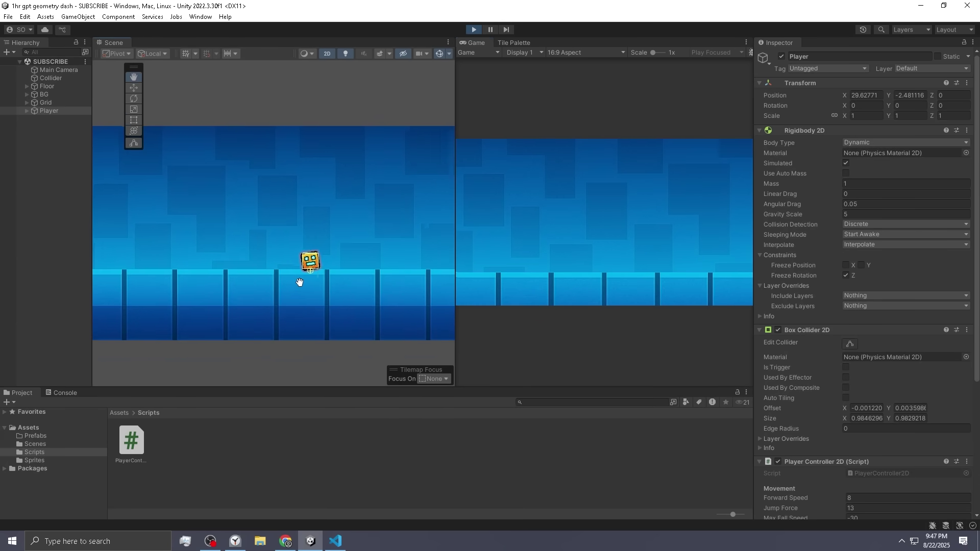
pyautogui.moveTo(291, 278); pyautogui.dragTo(263, 278)
pyautogui.scroll(2, 358, 235)
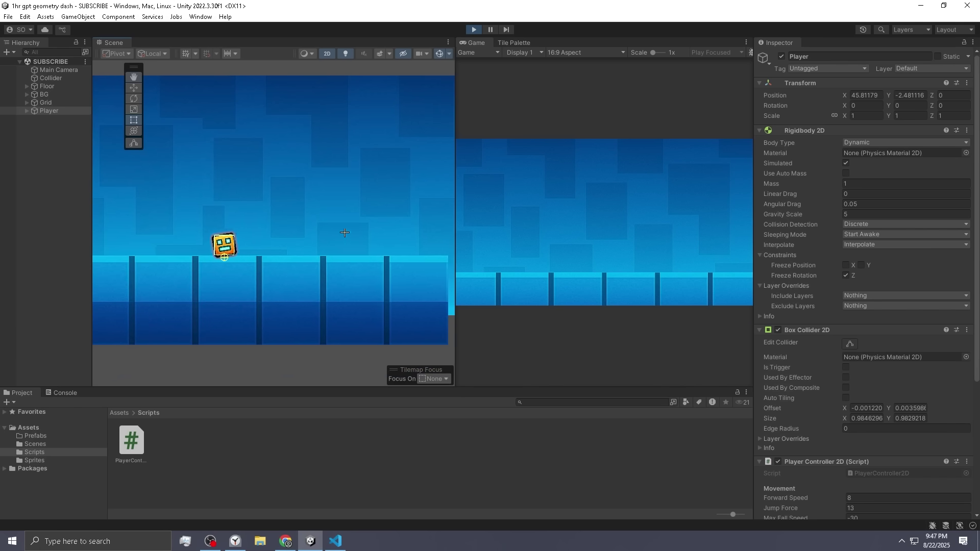
pyautogui.moveTo(358, 235); pyautogui.dragTo(329, 258)
# Step: Review ChatGPT's reply, then play-test the running cube again in Unity
pyautogui.hotkey('alt', 'Tab')
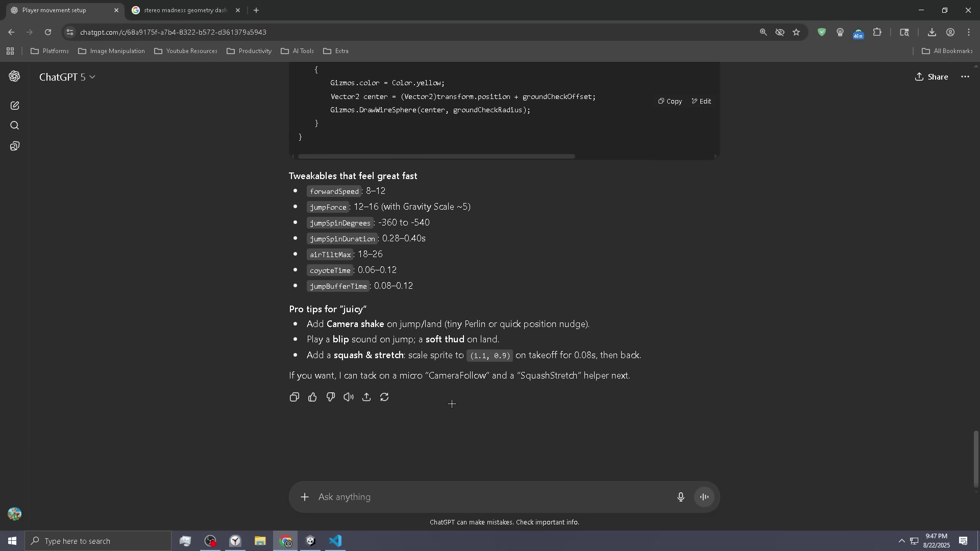
pyautogui.scroll(15, 642, 256)
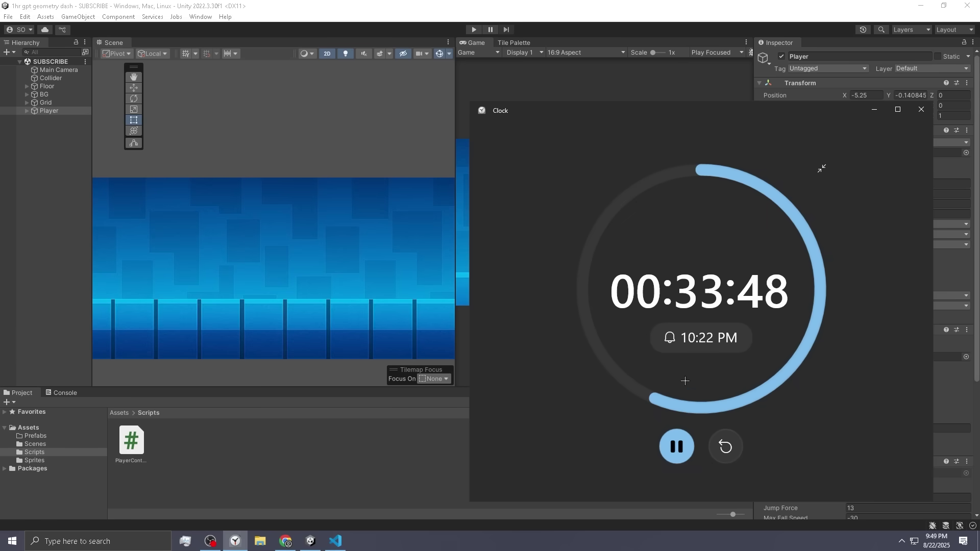
pyautogui.hotkey('alt', 'Tab')
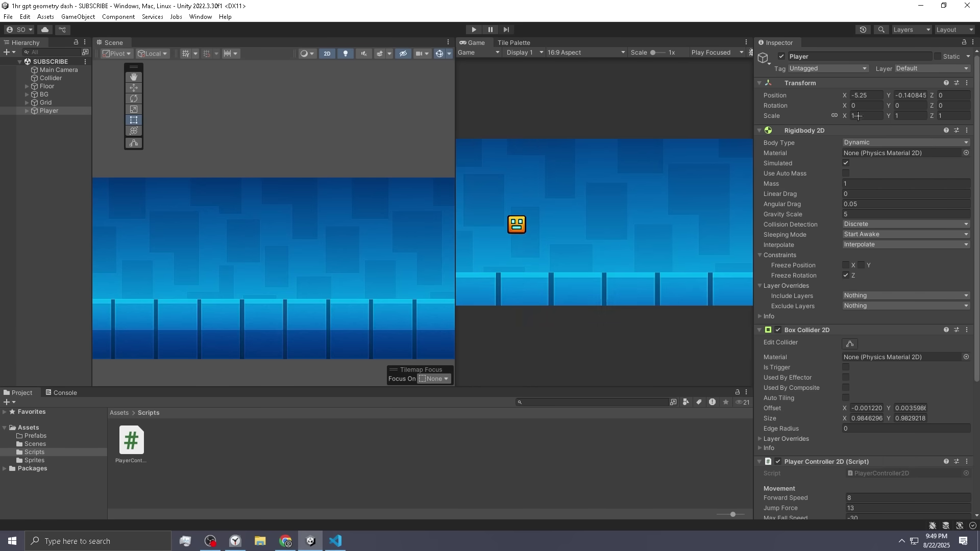
pyautogui.scroll(-4, 885, 441)
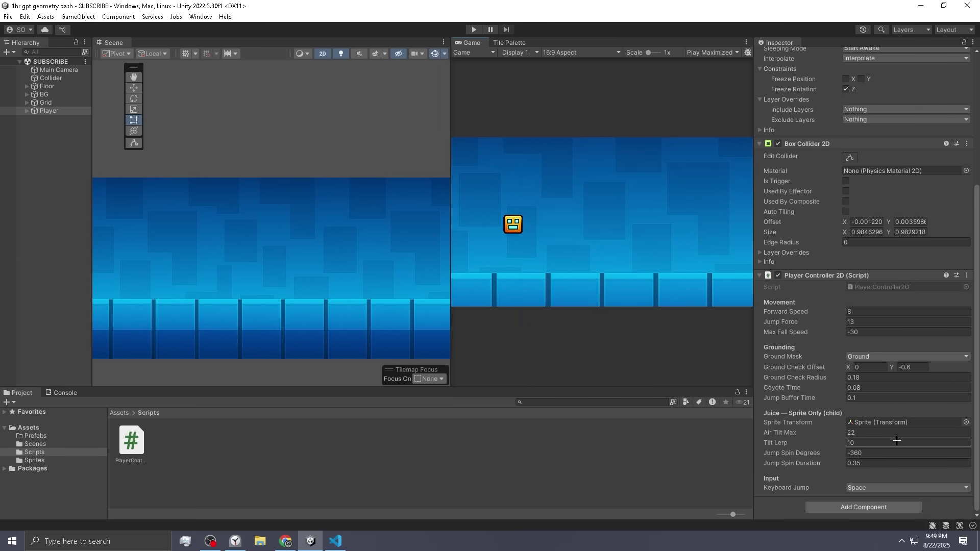
pyautogui.click(474, 29)
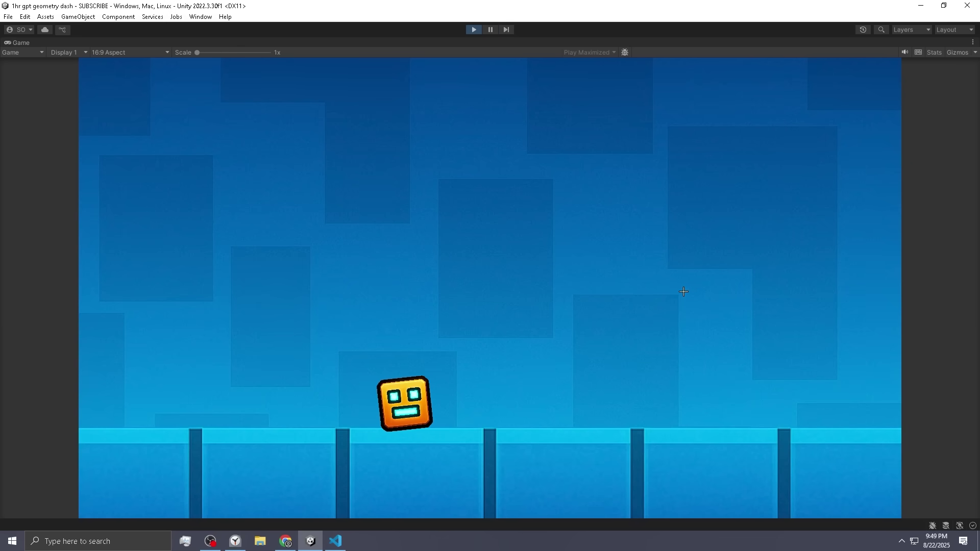
pyautogui.hotkey('ctrl', 'p')
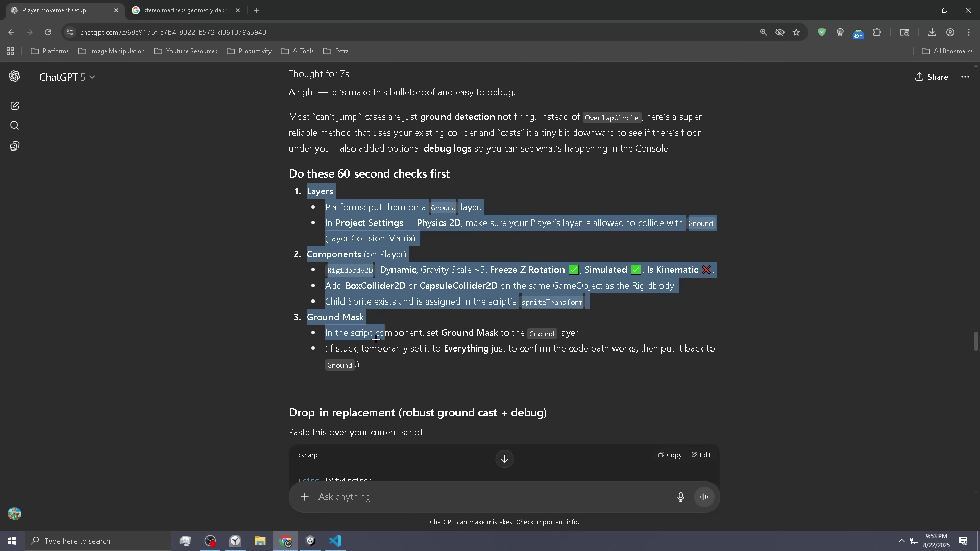
# Step: Copy ChatGPT's drop-in ground-check replacement into PlayerController2D.cs
pyautogui.moveTo(376, 338); pyautogui.dragTo(454, 373)
pyautogui.scroll(-8, 454, 373)
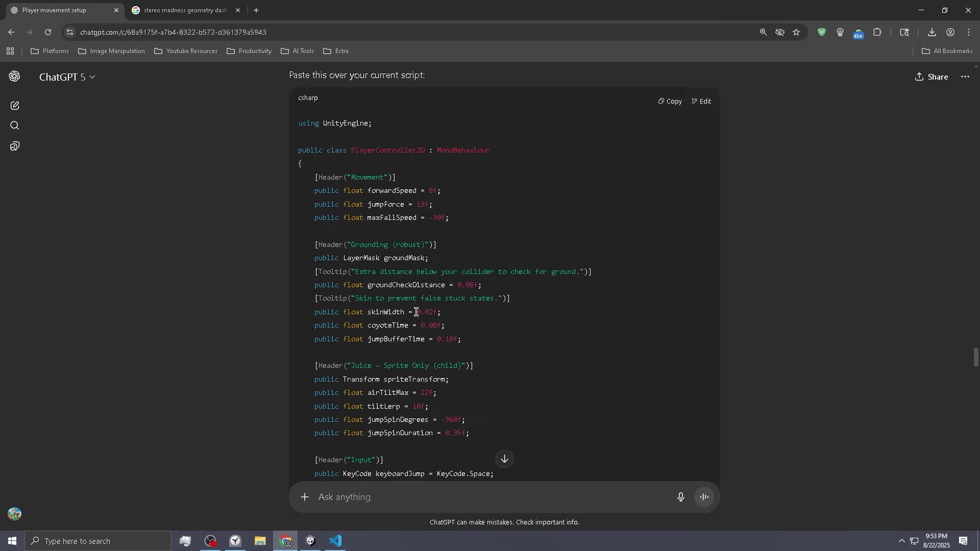
pyautogui.scroll(4, 401, 355)
pyautogui.click(401, 354)
pyautogui.scroll(-1, 396, 339)
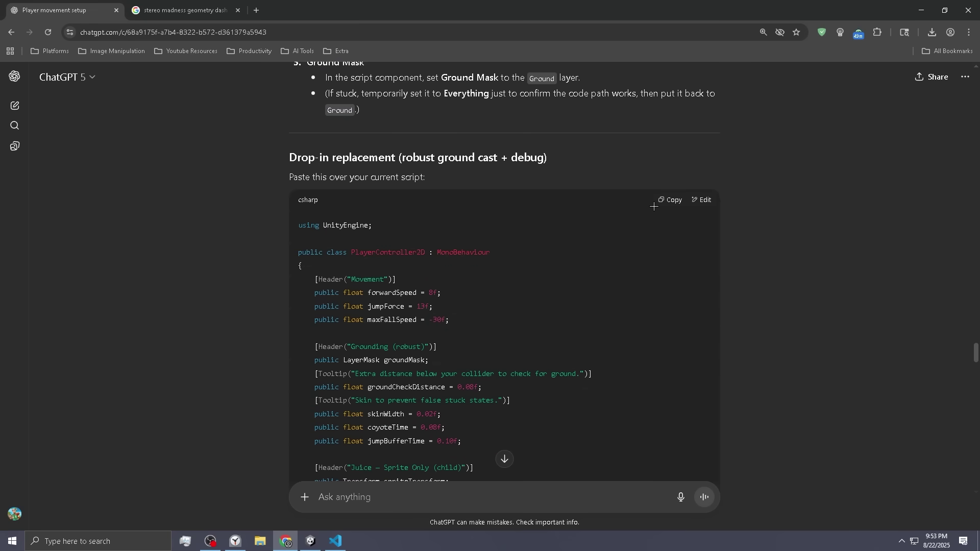
pyautogui.hotkey('alt', 'Tab')
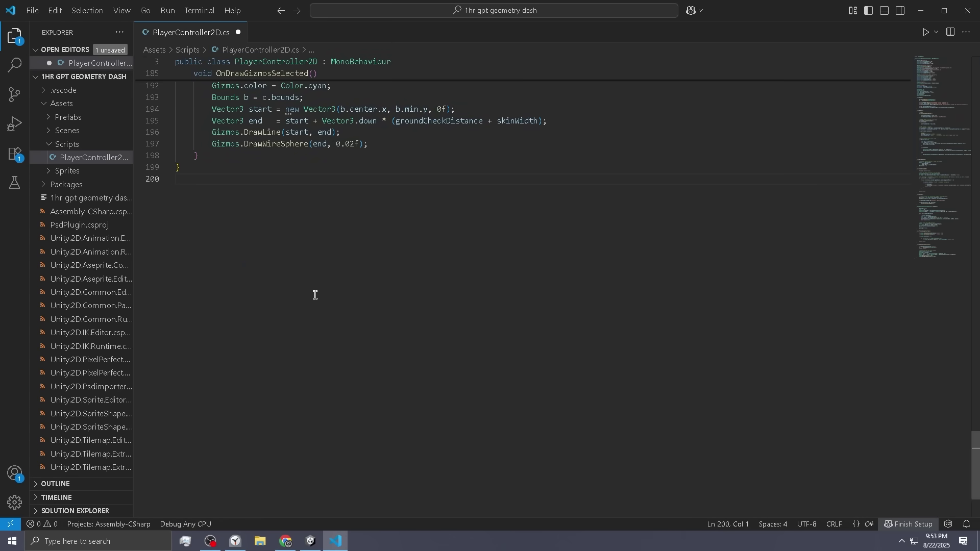
pyautogui.scroll(3, 279, 320)
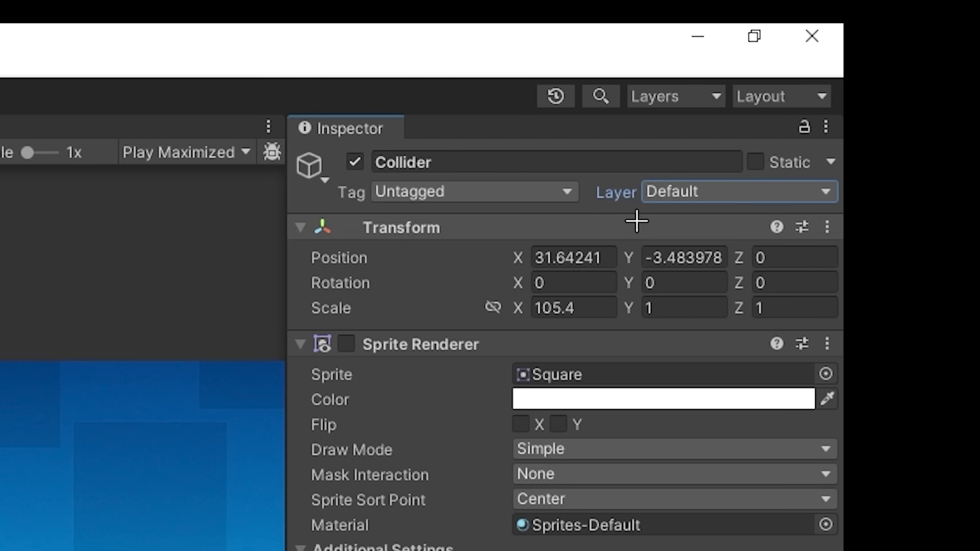
# Step: Put the Collider on the 6: Ground layer and play-test the level
pyautogui.click(720, 198)
pyautogui.click(718, 352)
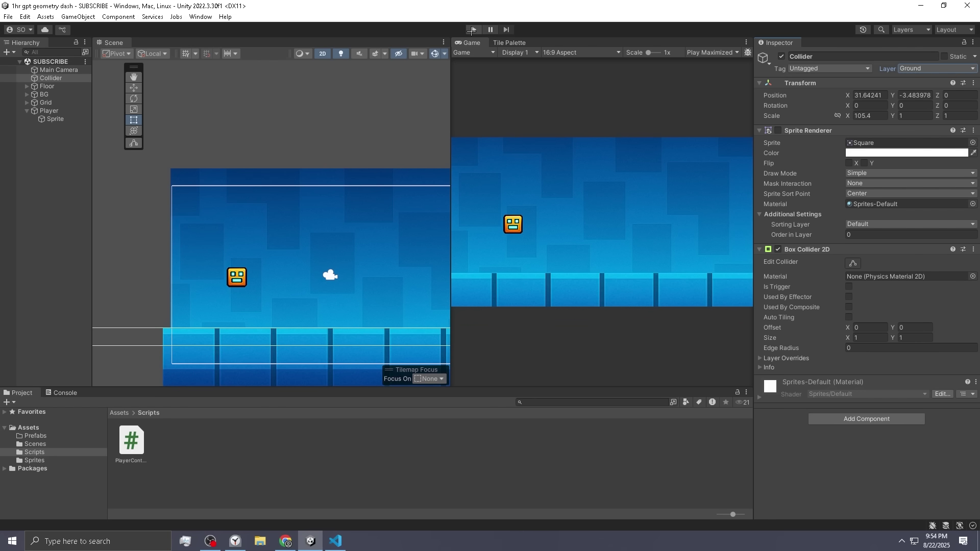
pyautogui.click(472, 29)
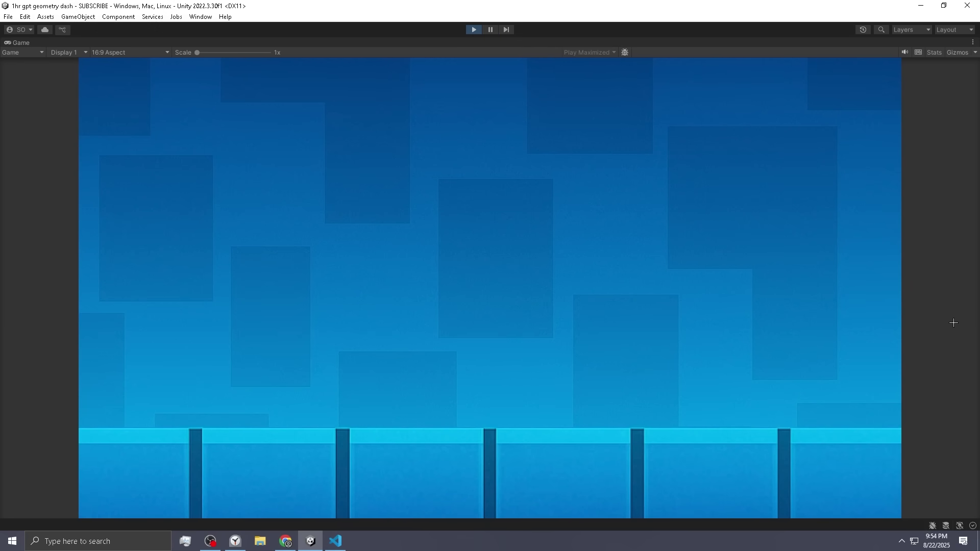
pyautogui.click(474, 30)
# Step: Inspect the player's child Sprite object, then the Player's settings
pyautogui.scroll(-2, 292, 330)
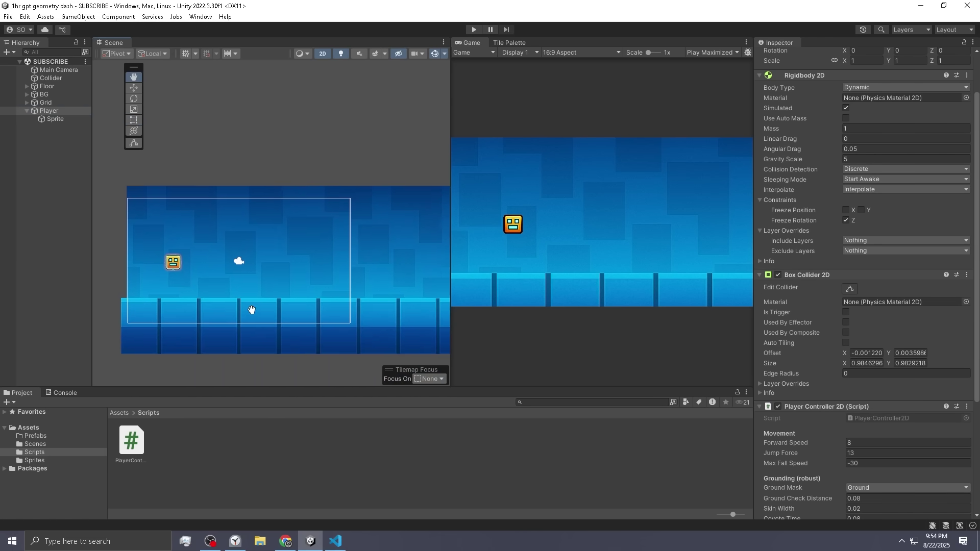
pyautogui.moveTo(247, 307); pyautogui.dragTo(241, 305)
pyautogui.press('t')
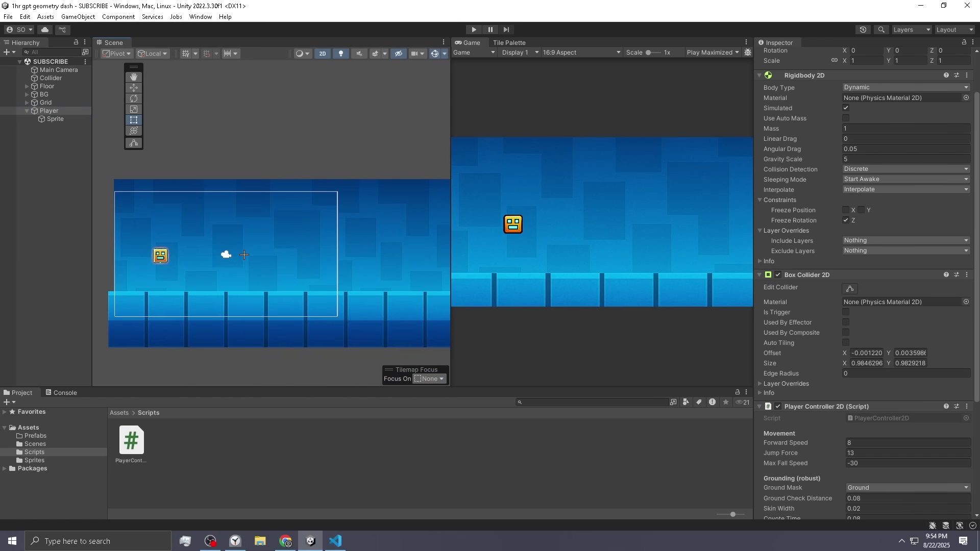
pyautogui.click(81, 118)
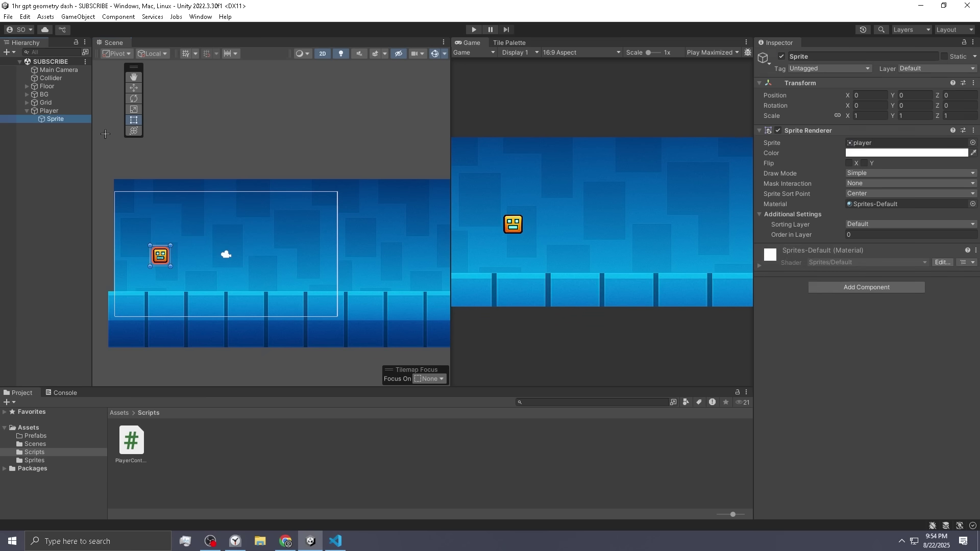
pyautogui.click(50, 112)
# Step: Ask ChatGPT: 'i need a camera follow script only on the x axis'
pyautogui.click(286, 540)
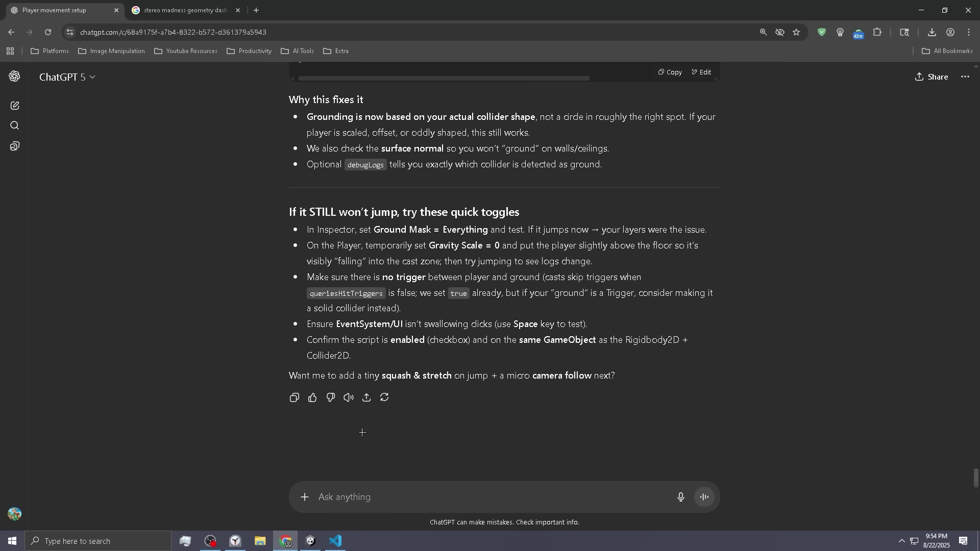
pyautogui.write('i need a camera follow script only on the x axis')
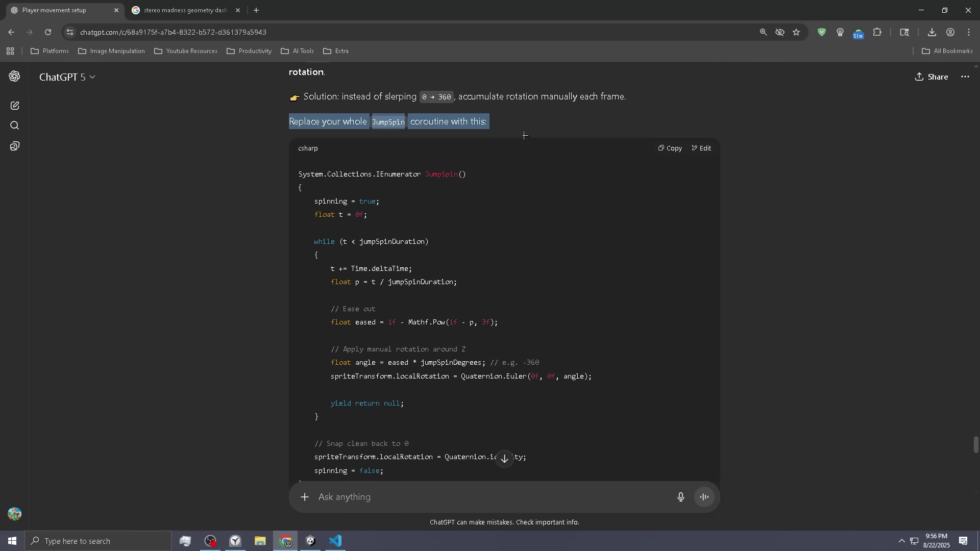
pyautogui.scroll(-3, 545, 204)
pyautogui.scroll(4, 545, 230)
# Step: Paste the new JumpSpin code over the old coroutine, then scroll to the camera follow script
pyautogui.click(673, 191)
pyautogui.hotkey('alt', 'Tab')
pyautogui.write('System.Collections.IEnumerator JumpSpin() {     spinning = true;     float t = 0f;      while (t < jumpSpinDuration)     {         t += Time.deltaTime;         float p = t / jumpSpinDuration;          // Ease out         float eased = 1f - Mathf.Pow(1f - p, 3f);          // Apply manual rotation around Z         float angle = eased * jumpSpinDegrees; // e.g. -360         spriteTransform.localRotation = Quaternion.Euler(0f, 0f, angle);          yield return null;     }      // Snap clean back to 0     spriteTransform.localRotation = Quaternion.identity;     spinning = false; }')
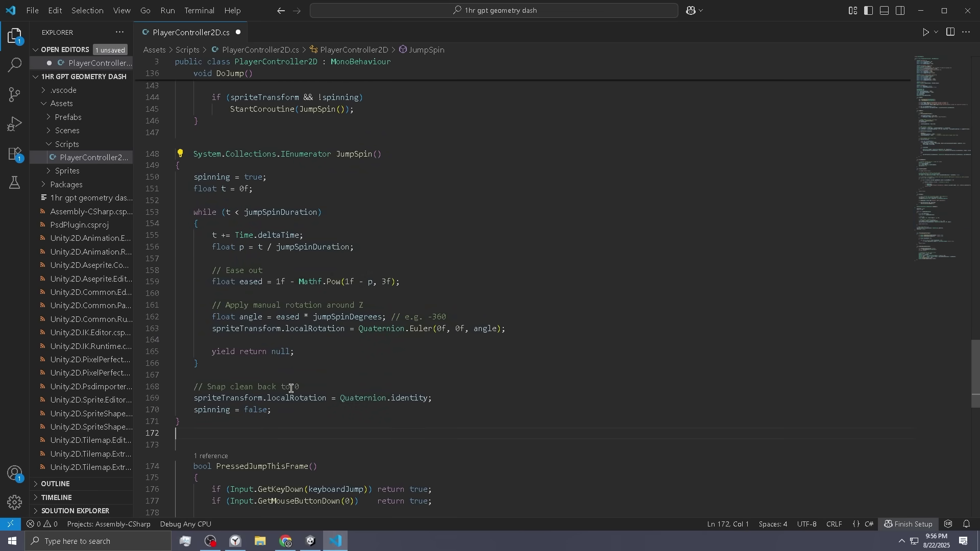
pyautogui.hotkey('alt', 'Tab')
pyautogui.scroll(-5, 417, 363)
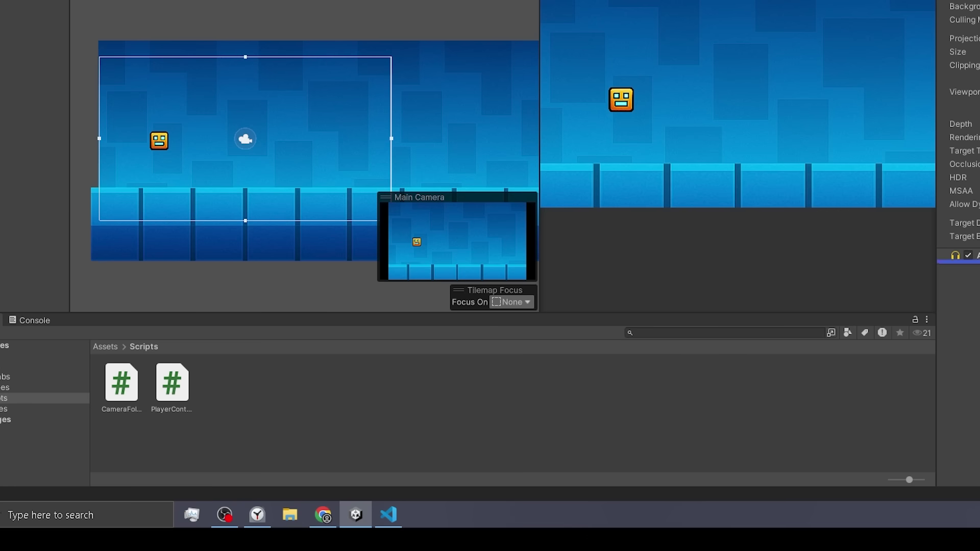
# Step: Attach CameraFollowX to the Main Camera and test it with a couple of jumps
pyautogui.moveTo(121, 382); pyautogui.dragTo(528, 322)
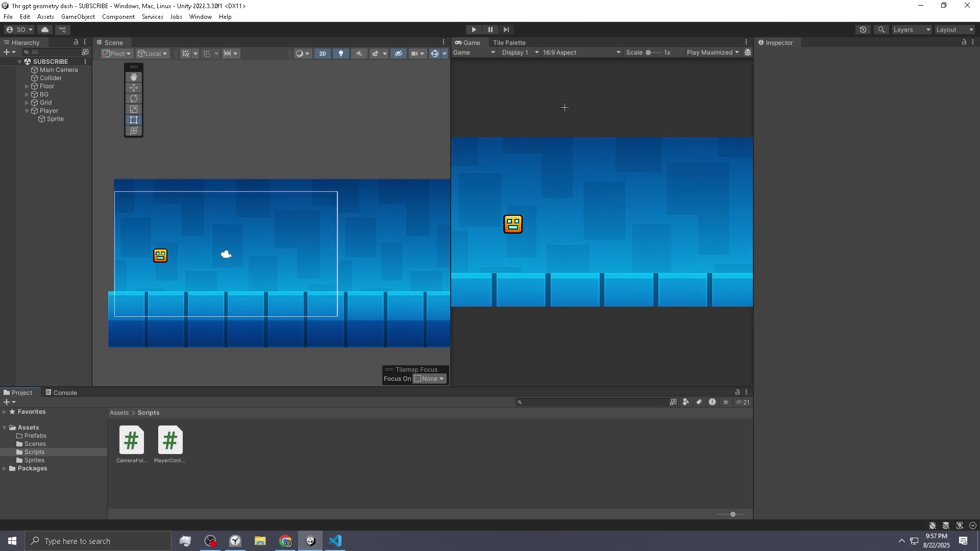
pyautogui.hotkey('ctrl', 'p')
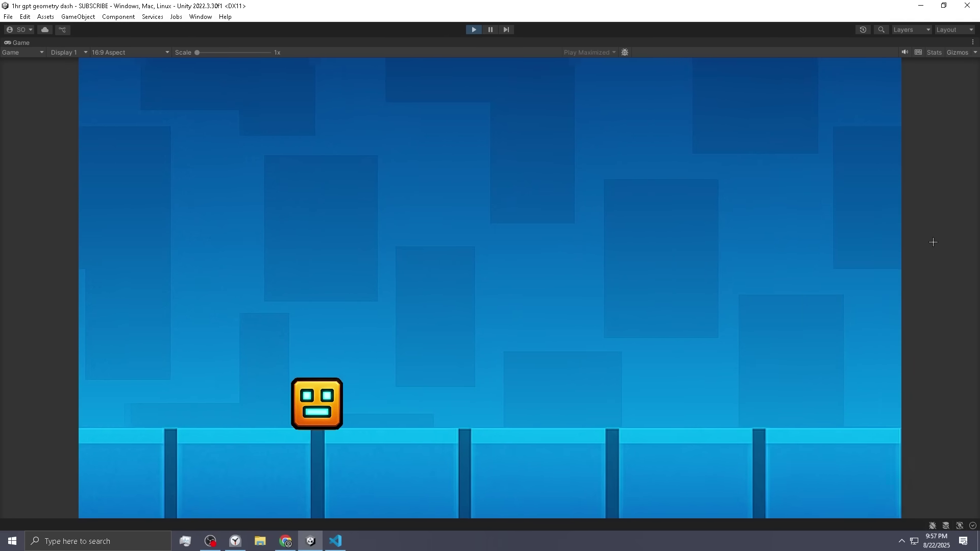
pyautogui.press('space')
pyautogui.press('space')
pyautogui.press('space')
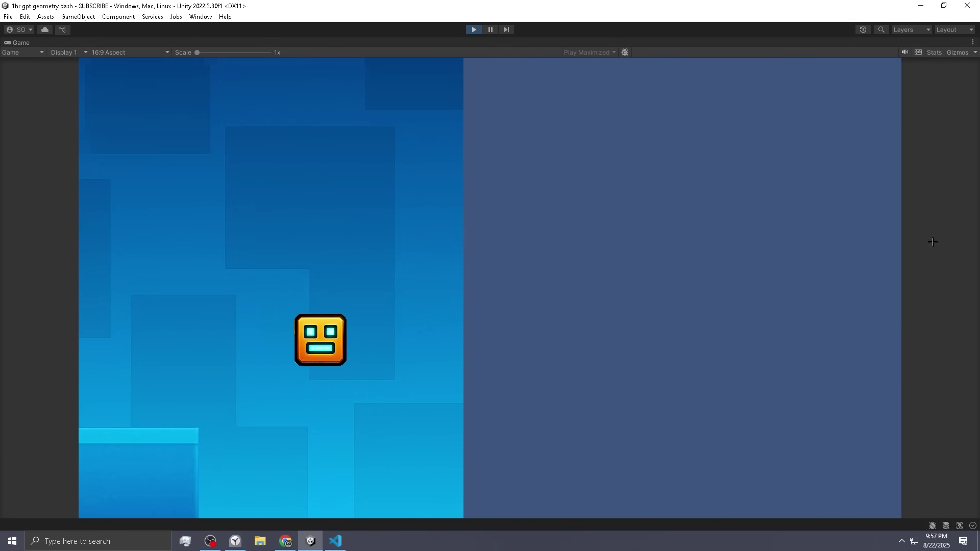
pyautogui.press('space')
pyautogui.hotkey('ctrl', 'p')
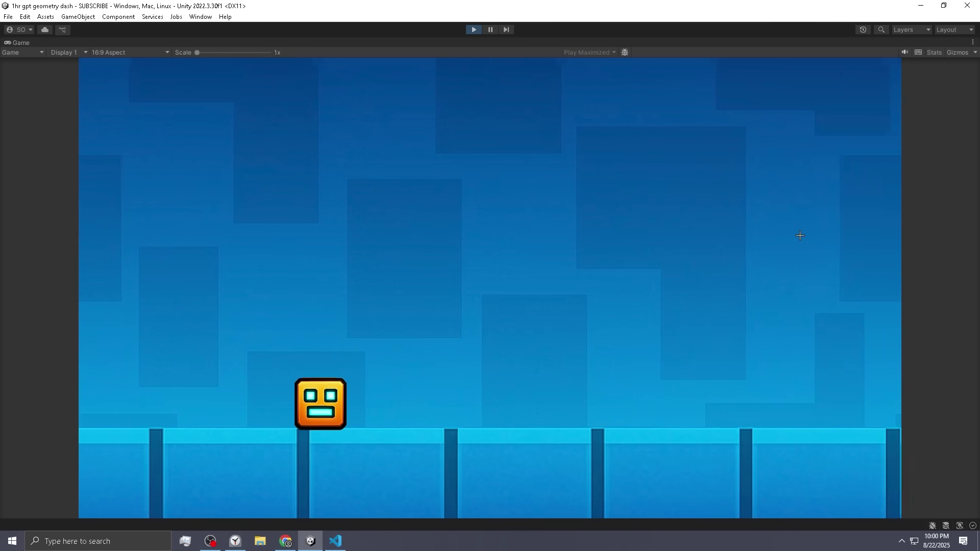
# Step: Run the game again, then paint another spike tile on the floor
pyautogui.press('space')
pyautogui.press('space')
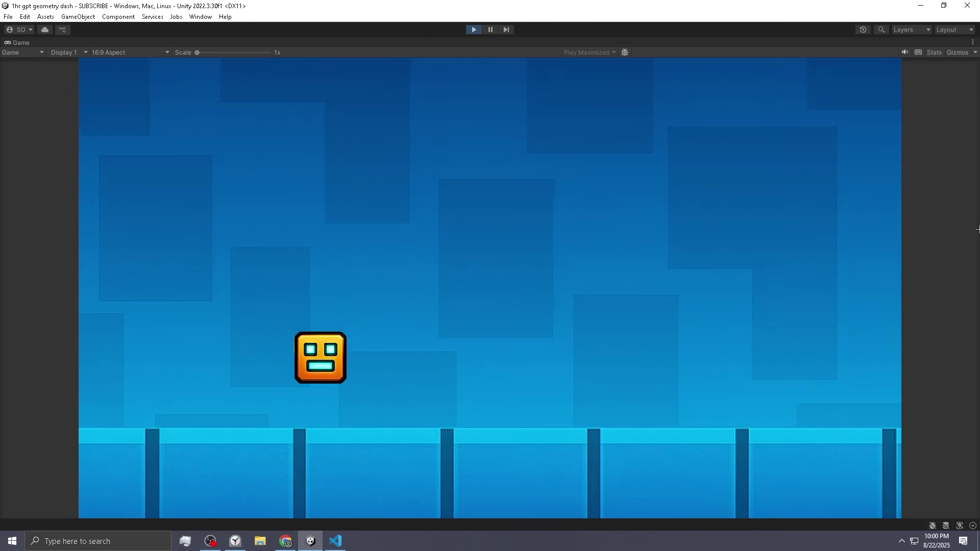
pyautogui.hotkey('alt', 'Tab')
pyautogui.hotkey('alt', 'Tab')
pyautogui.scroll(10, 440, 256)
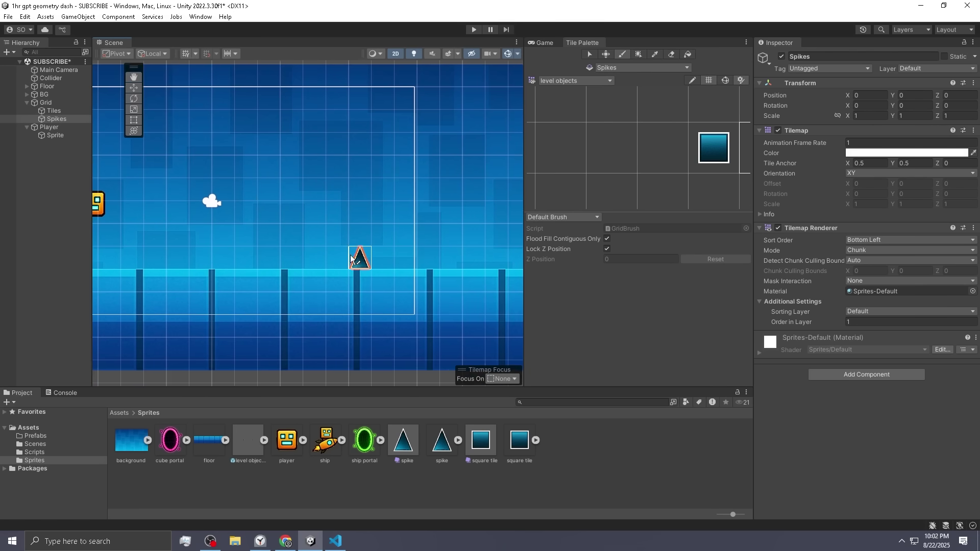
pyautogui.scroll(-2, 311, 252)
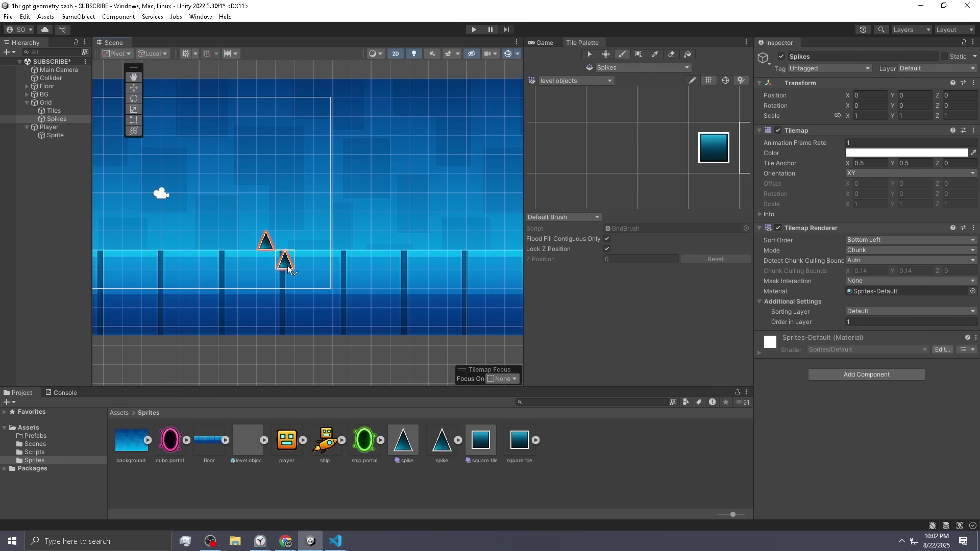
pyautogui.scroll(-2, 306, 285)
pyautogui.click(346, 251)
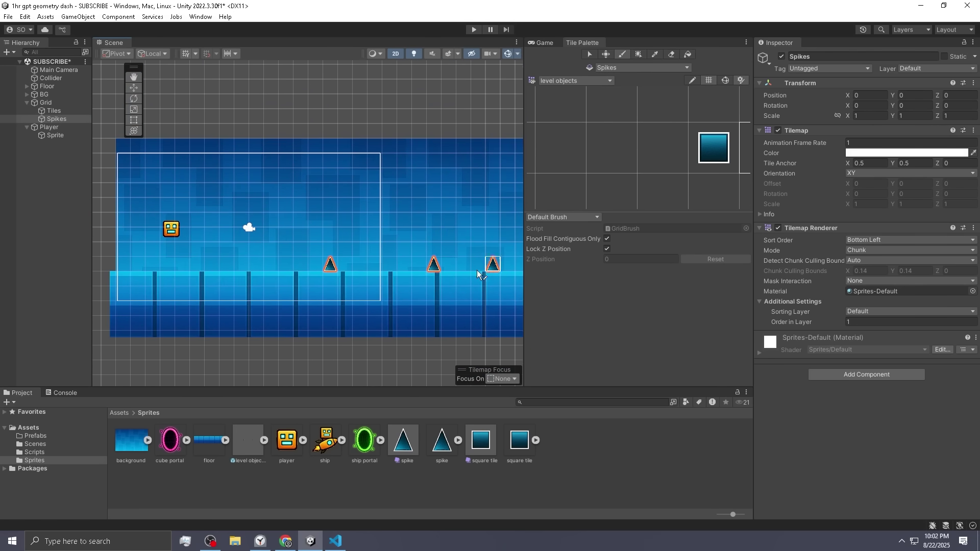
# Step: Send ChatGPT the request 'now add spike functional'
pyautogui.click(286, 541)
pyautogui.write('now add spike functionality')
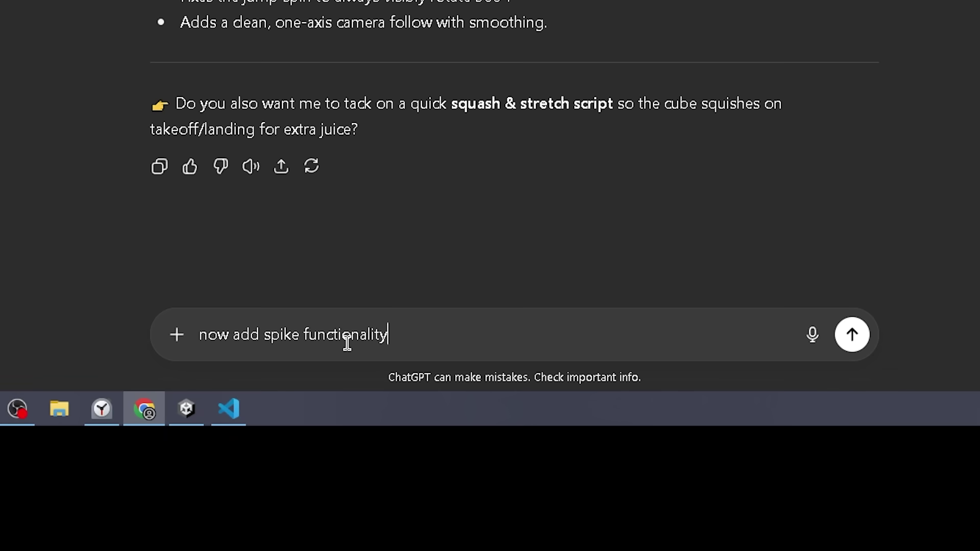
pyautogui.press('Return')
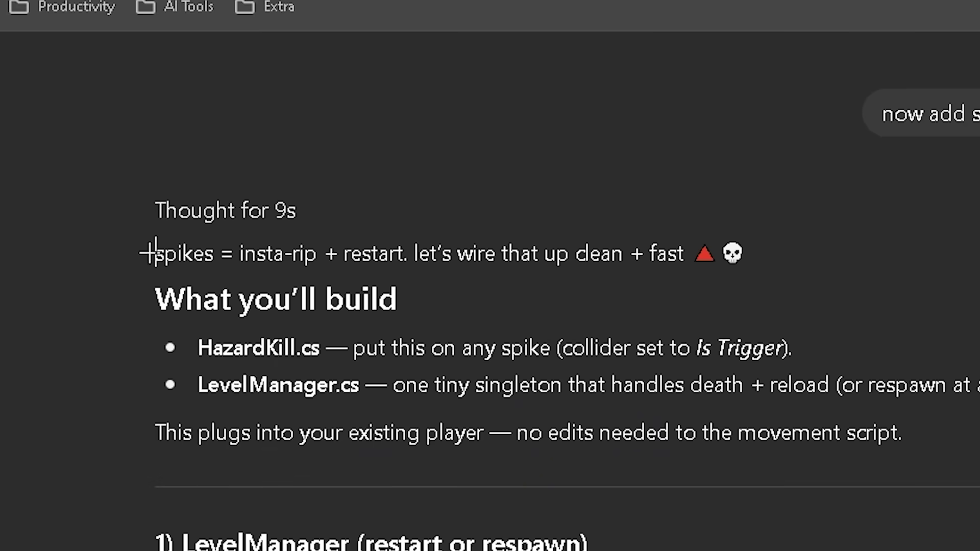
# Step: Copy the HazardKill script from the reply and start a test run
pyautogui.moveTo(150, 251); pyautogui.dragTo(610, 253)
pyautogui.moveTo(760, 245); pyautogui.dragTo(552, 227)
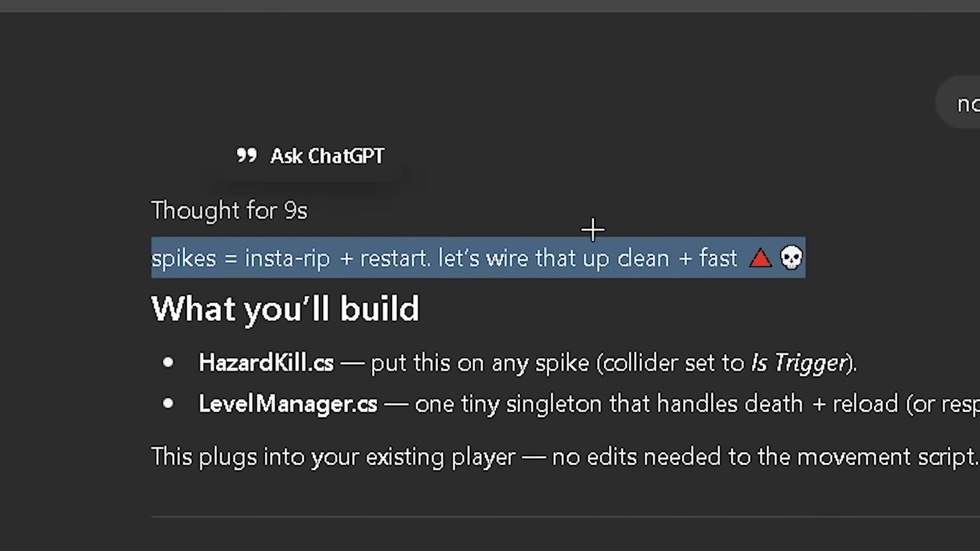
pyautogui.scroll(-5, 592, 230)
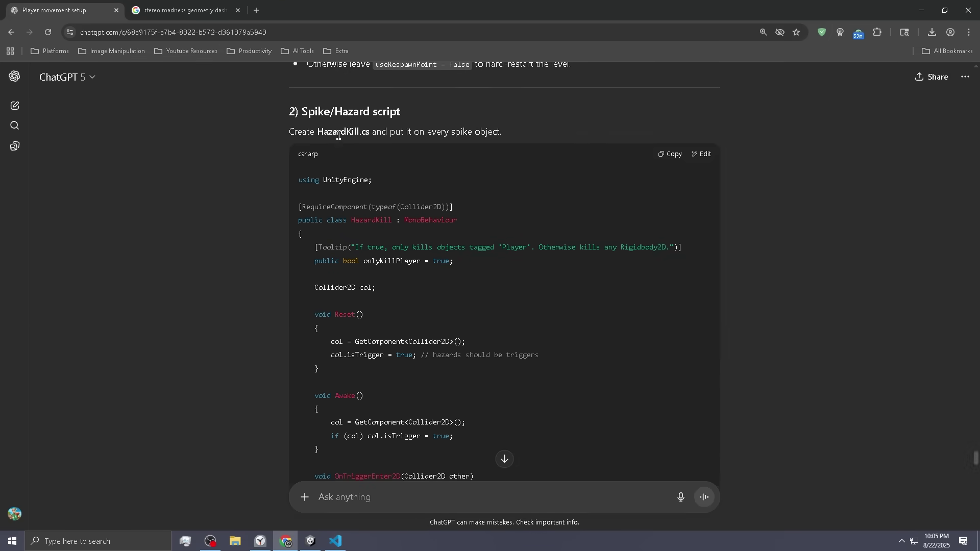
pyautogui.click(670, 154)
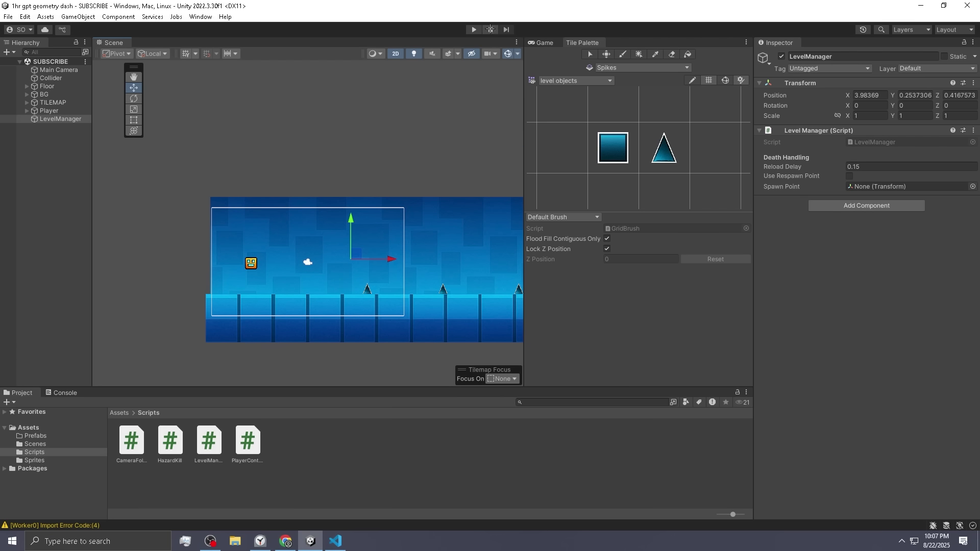
pyautogui.click(473, 29)
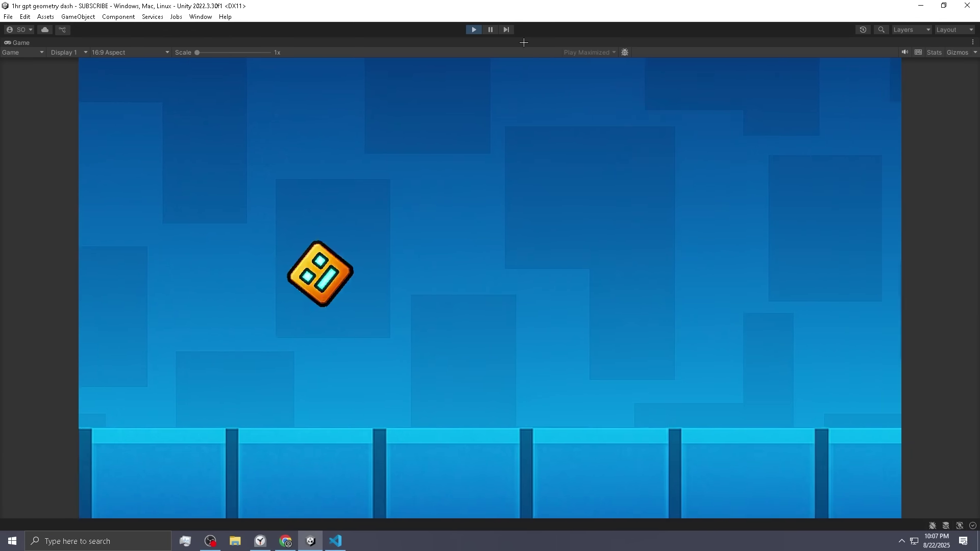
# Step: Jump the cube over the spikes in a test run, then replace PlayerController2D.cs with the Cube/Ship controller code
pyautogui.hotkey('ctrl', 'p')
pyautogui.hotkey('ctrl', 'p')
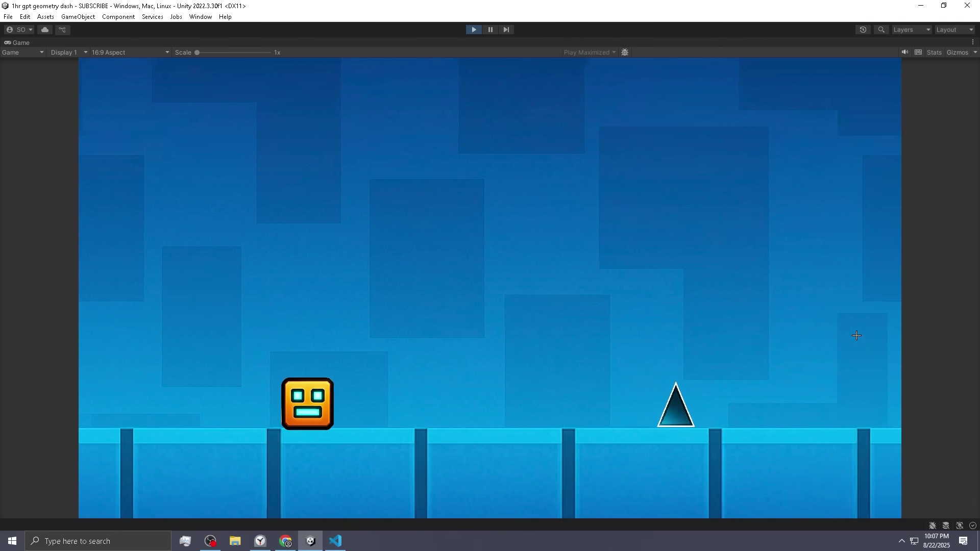
pyautogui.press('space')
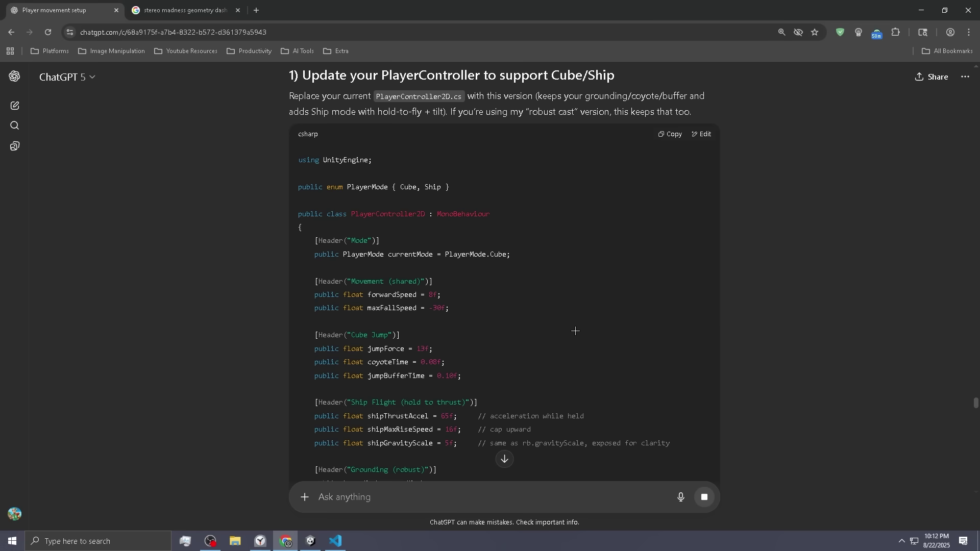
pyautogui.scroll(-10, 574, 331)
pyautogui.hotkey('alt', 'Tab')
pyautogui.hotkey('ctrl', 'a')
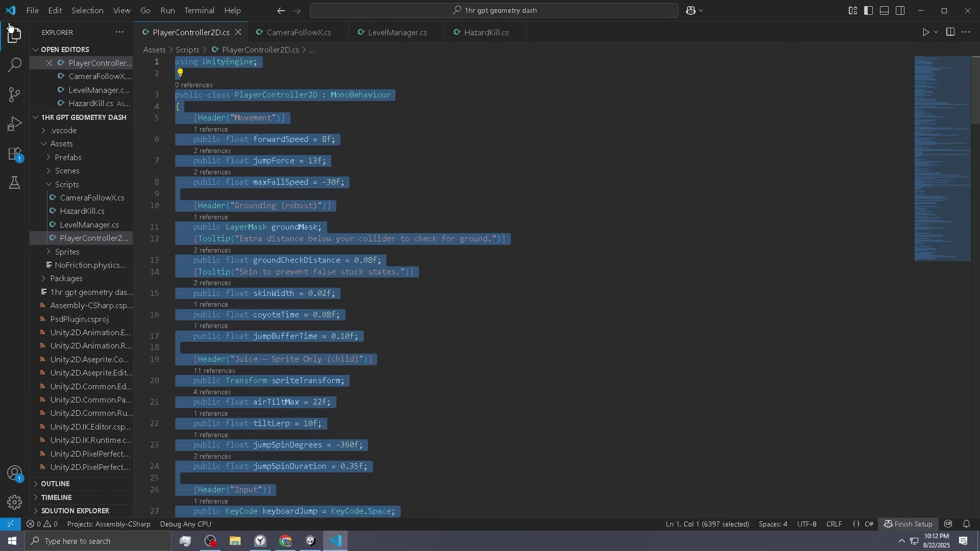
pyautogui.hotkey('ctrl', 'v')
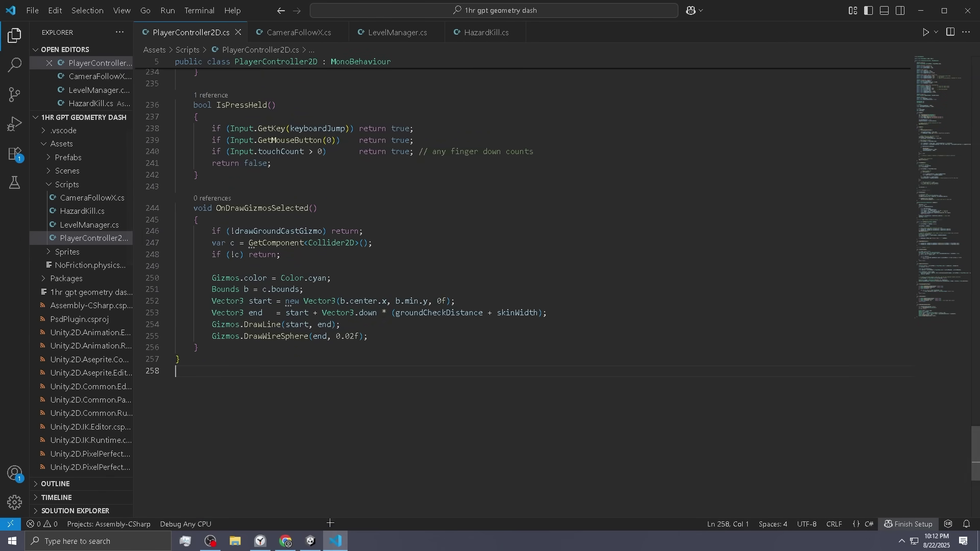
pyautogui.hotkey('alt', 'Tab')
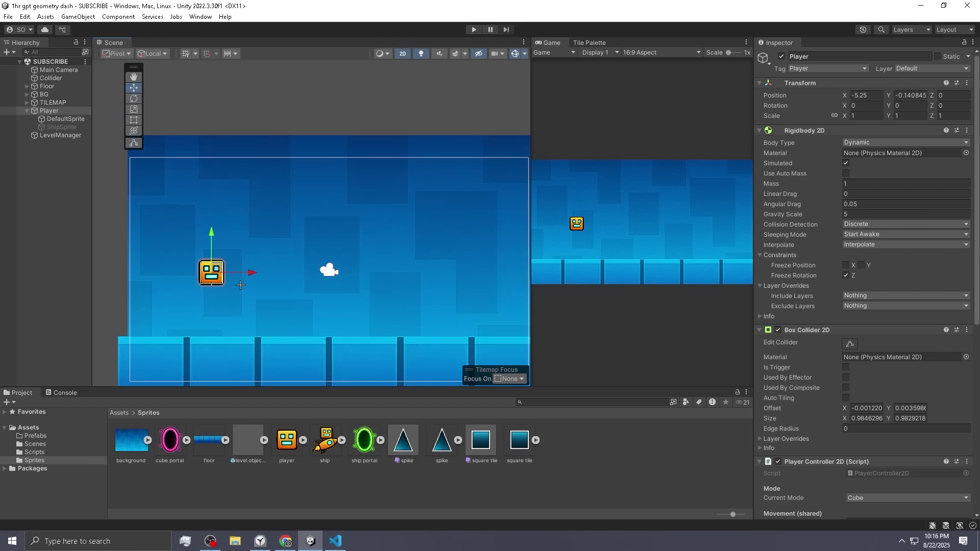
# Step: Place a pink portal in the level and give it a Box Collider 2D
pyautogui.scroll(-1, 331, 255)
pyautogui.moveTo(170, 440); pyautogui.dragTo(345, 276)
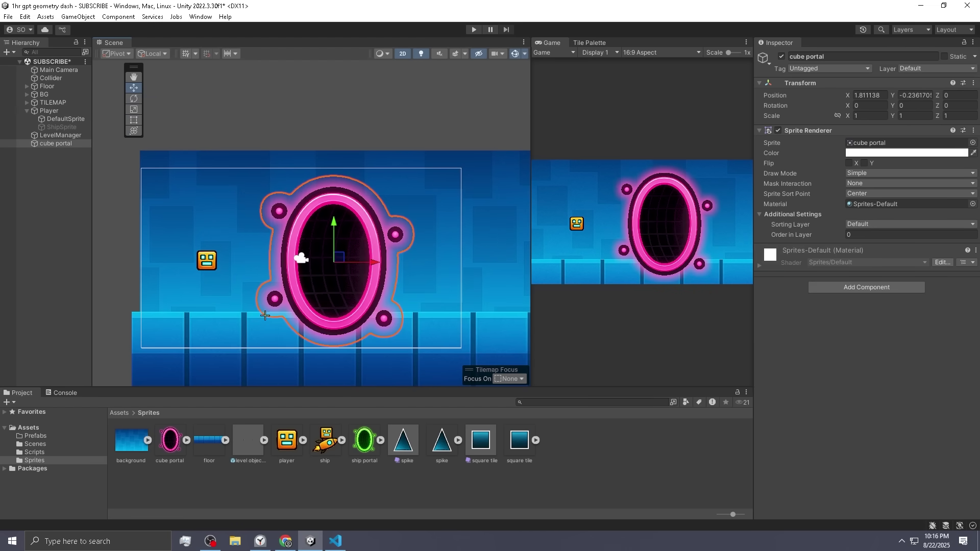
pyautogui.scroll(2, 264, 317)
pyautogui.click(880, 287)
pyautogui.write('box')
pyautogui.click(842, 331)
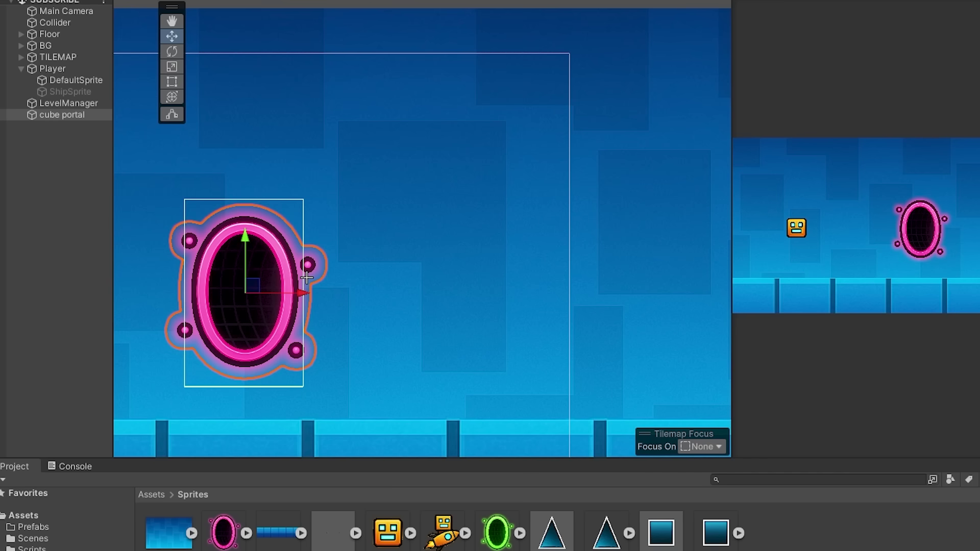
# Step: Duplicate the portal as a green portal whose target mode is Cube
pyautogui.hotkey('ctrl', 'd')
pyautogui.moveTo(307, 278); pyautogui.dragTo(537, 278)
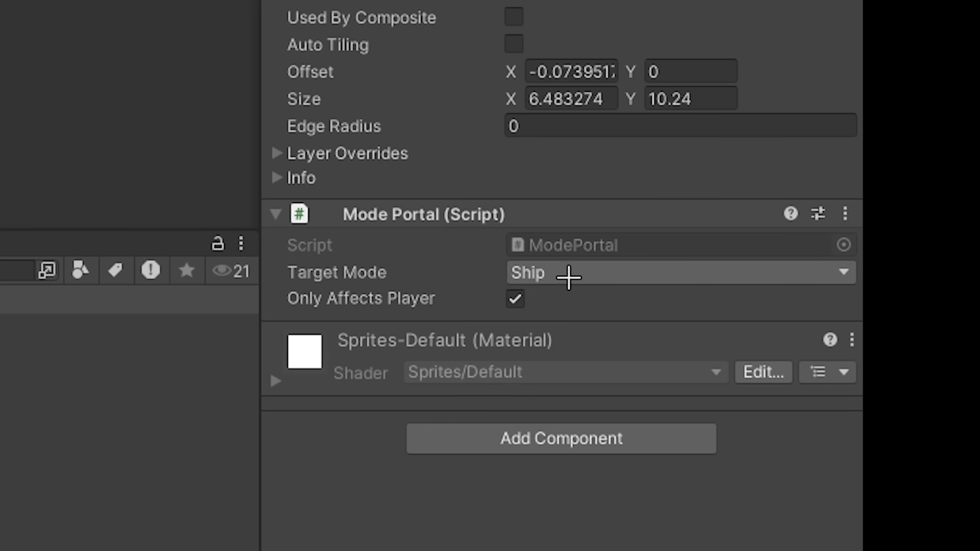
pyautogui.click(568, 278)
pyautogui.click(573, 303)
# Step: Space the pink and green portals apart along the floor and start play mode
pyautogui.moveTo(462, 301); pyautogui.dragTo(715, 302)
pyautogui.scroll(-3, 357, 306)
pyautogui.click(186, 306)
pyautogui.moveTo(240, 307); pyautogui.dragTo(433, 308)
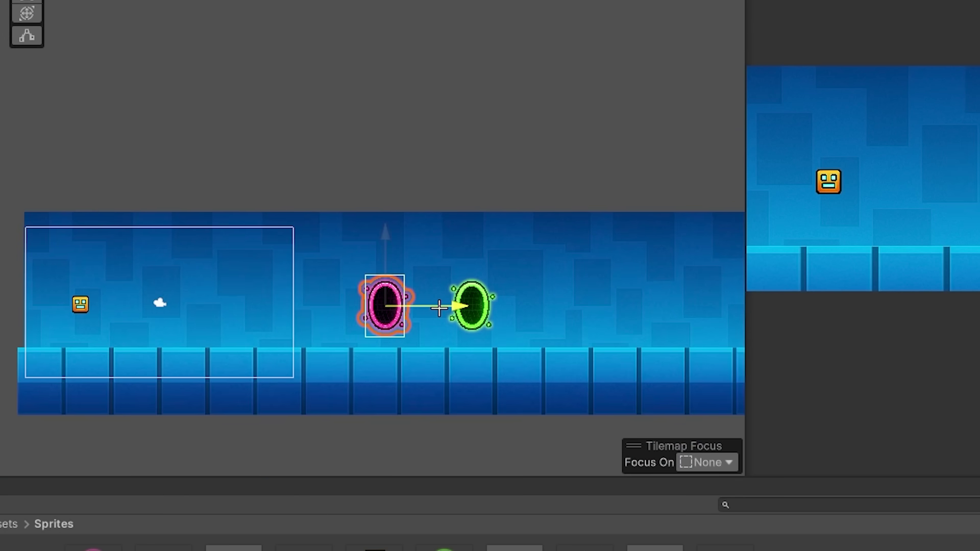
pyautogui.click(336, 304)
pyautogui.moveTo(361, 302); pyautogui.dragTo(747, 305)
pyautogui.click(478, 29)
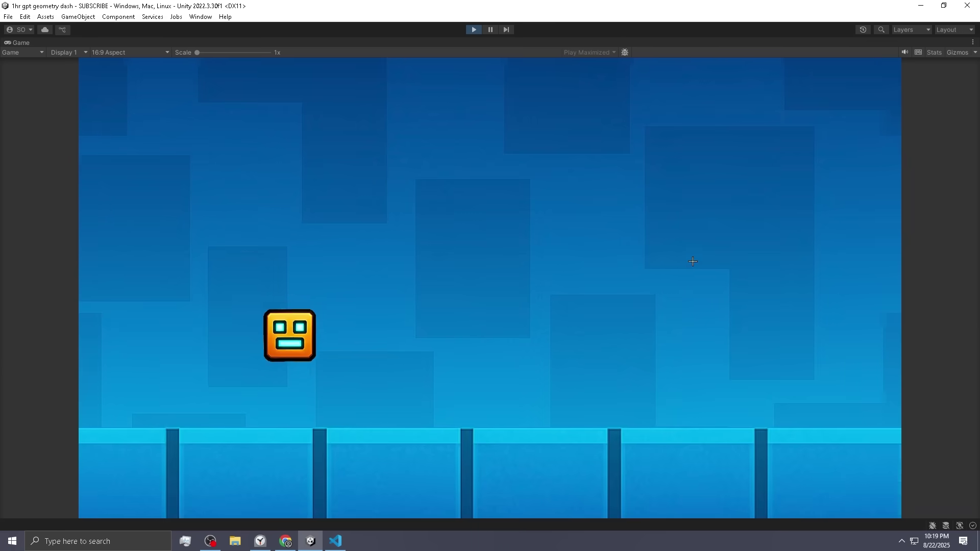
# Step: Thrust the rocket upward through the pink portal toward the green one, then jump as the cube
pyautogui.press('space')
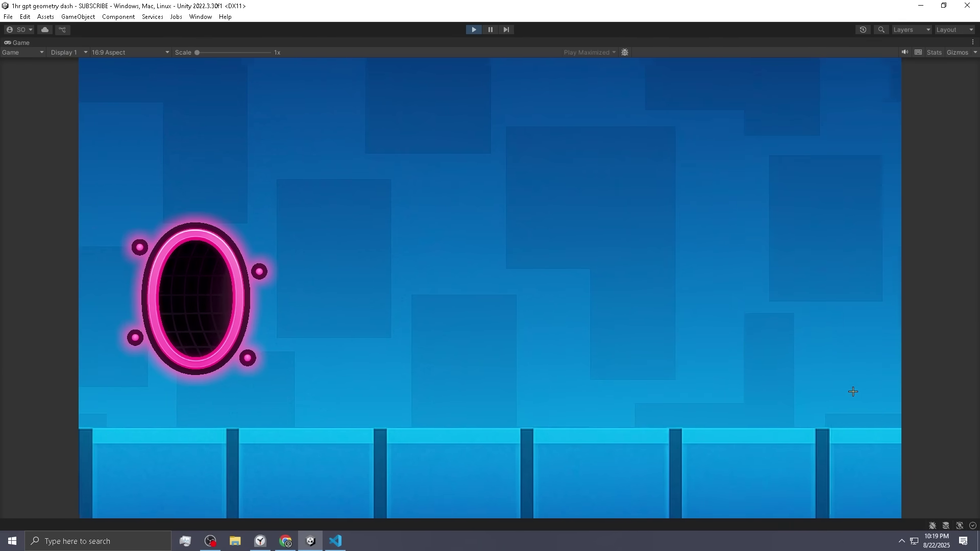
pyautogui.press('space')
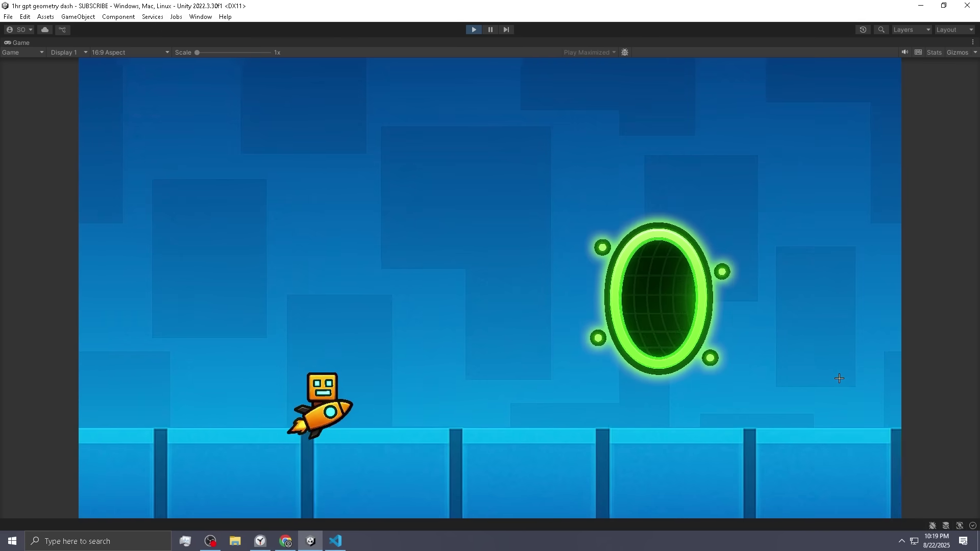
pyautogui.press('space')
pyautogui.press('space')
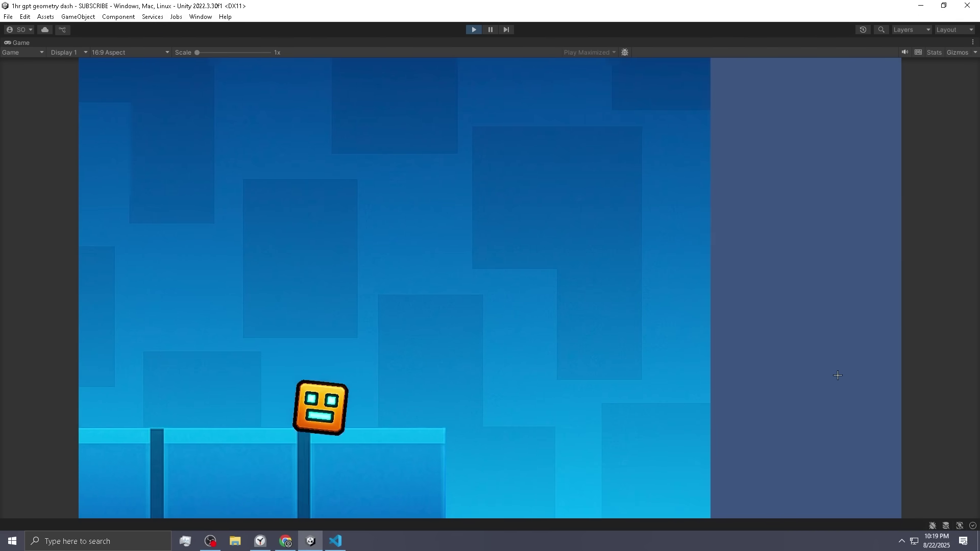
pyautogui.press('space')
# Step: Stop the game, set Ship Thrust Accel to 20, and re-test the rocket's climb
pyautogui.hotkey('ctrl', 'p')
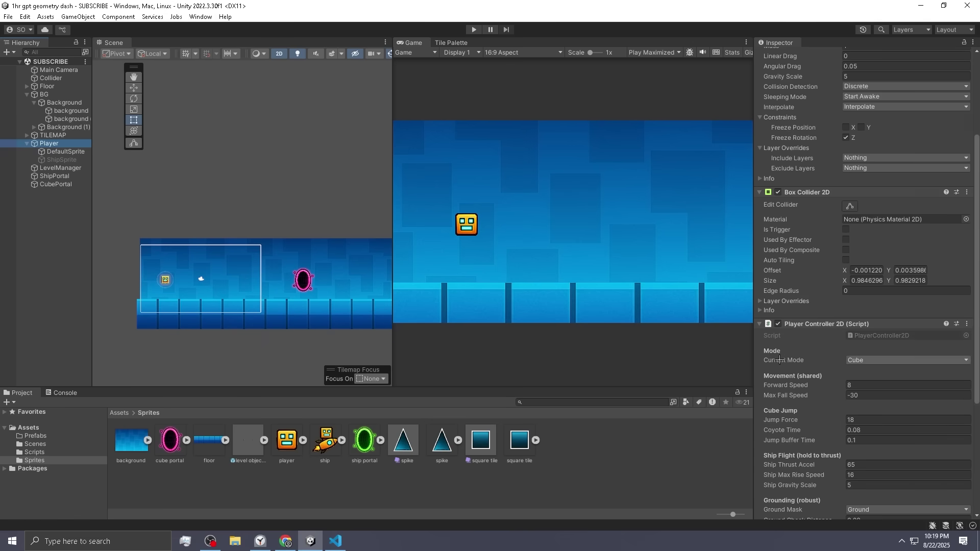
pyautogui.scroll(-10, 849, 313)
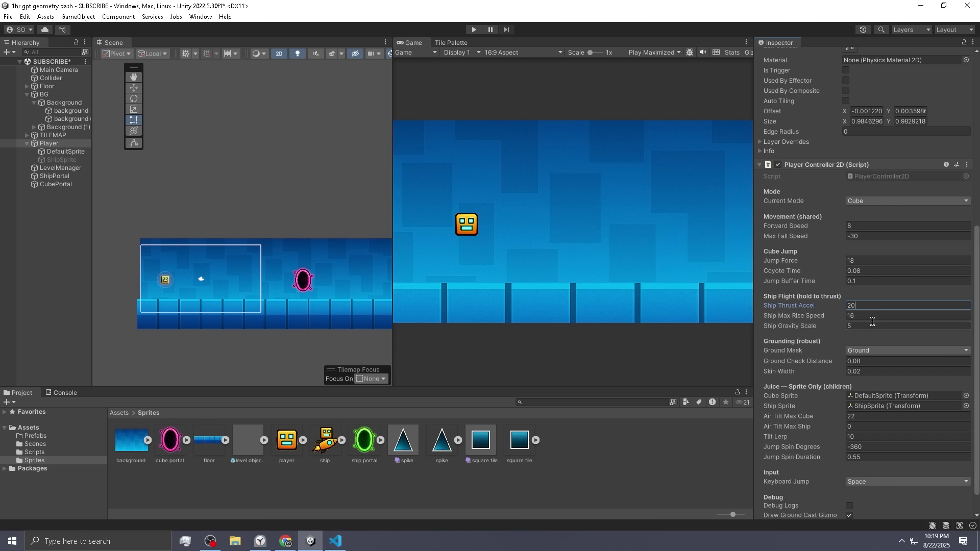
pyautogui.hotkey('ctrl', 'p')
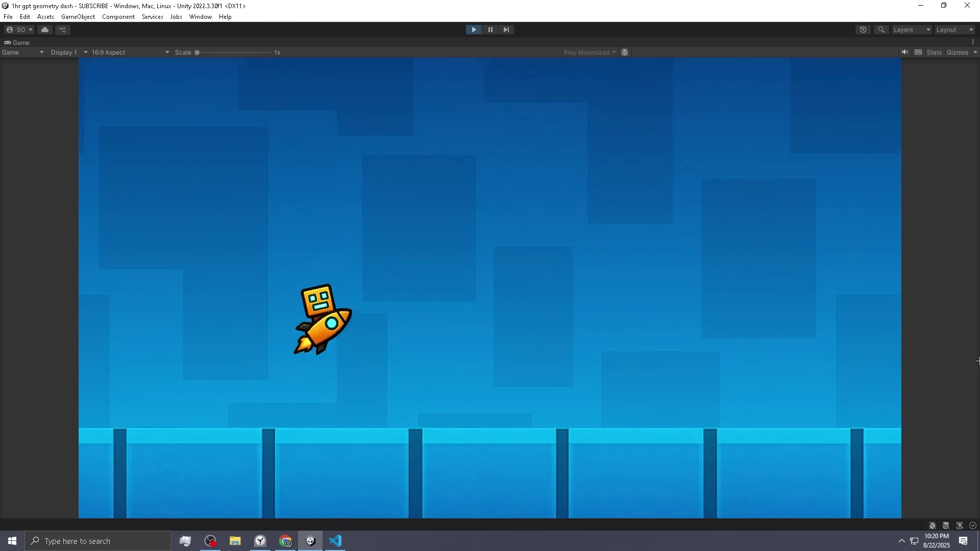
pyautogui.press('space')
pyautogui.press('space')
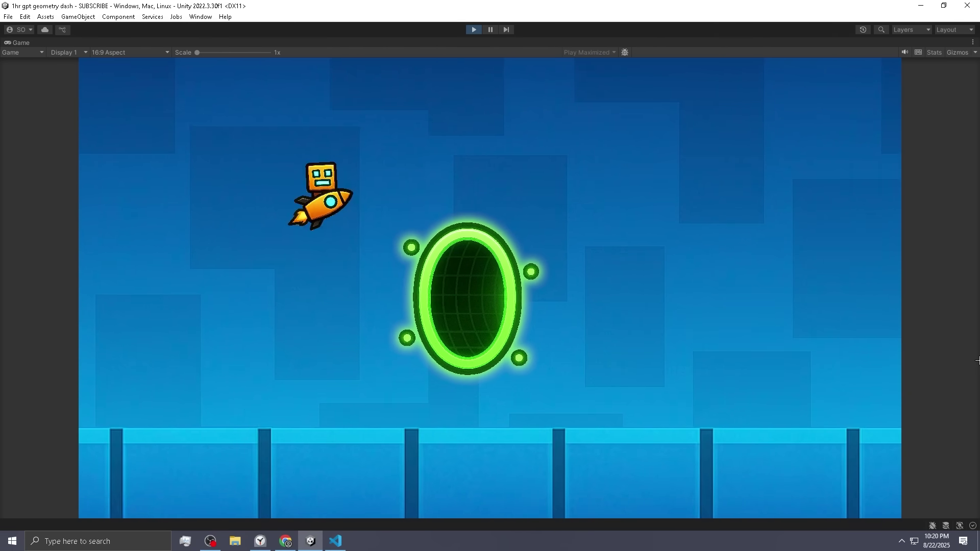
# Step: Exit play mode and paint square block tiles into the level
pyautogui.hotkey('ctrl', 'p')
pyautogui.hotkey('alt', 'Tab')
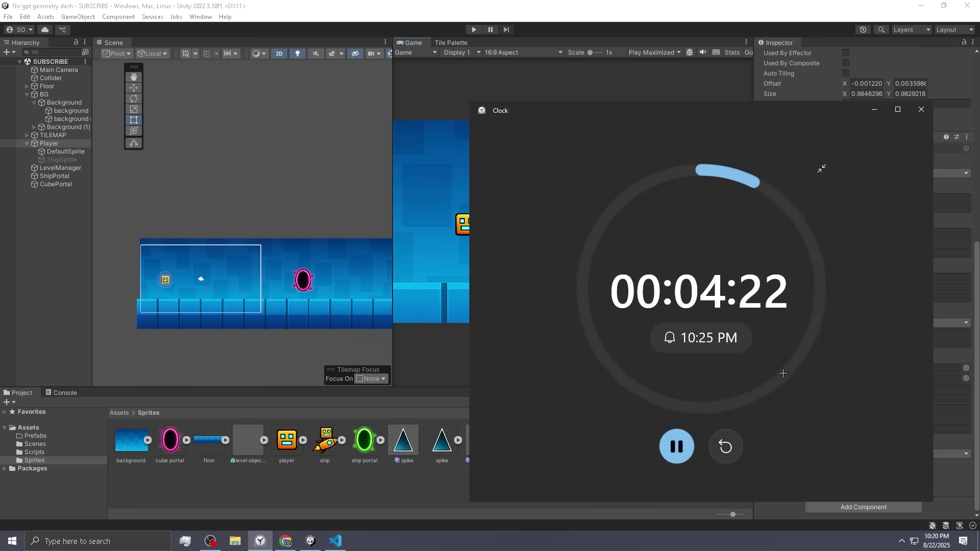
pyautogui.hotkey('alt', 'Tab')
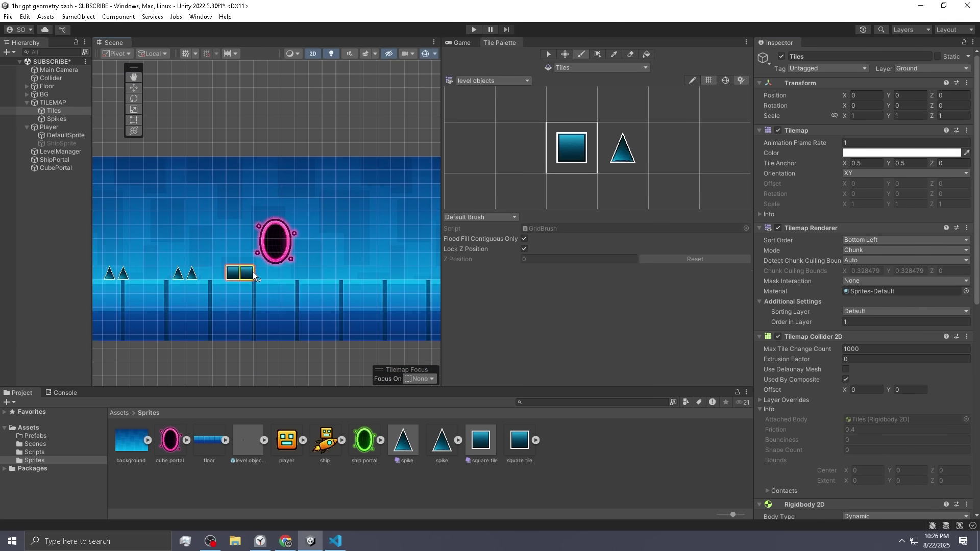
pyautogui.click(309, 282)
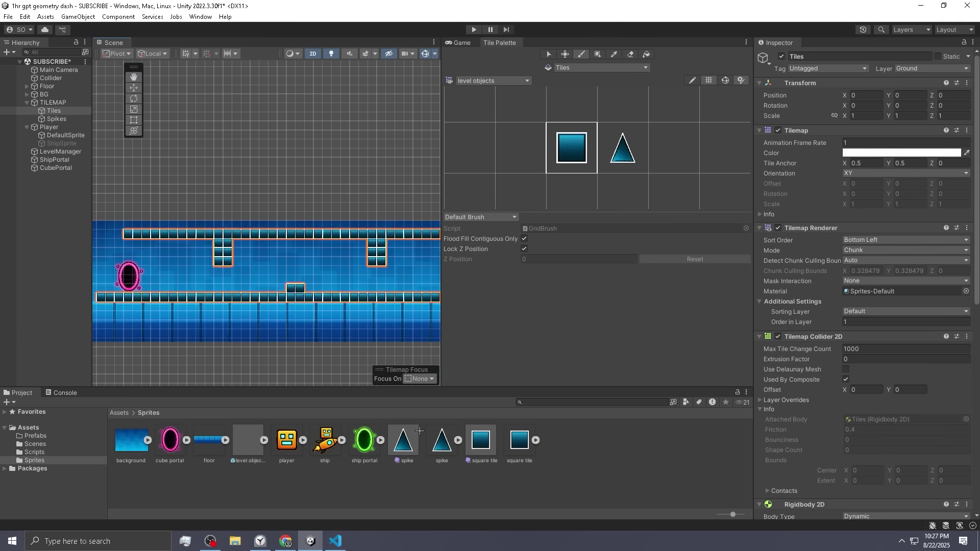
# Step: Paint spikes along the floor on the Spikes tilemap
pyautogui.click(261, 541)
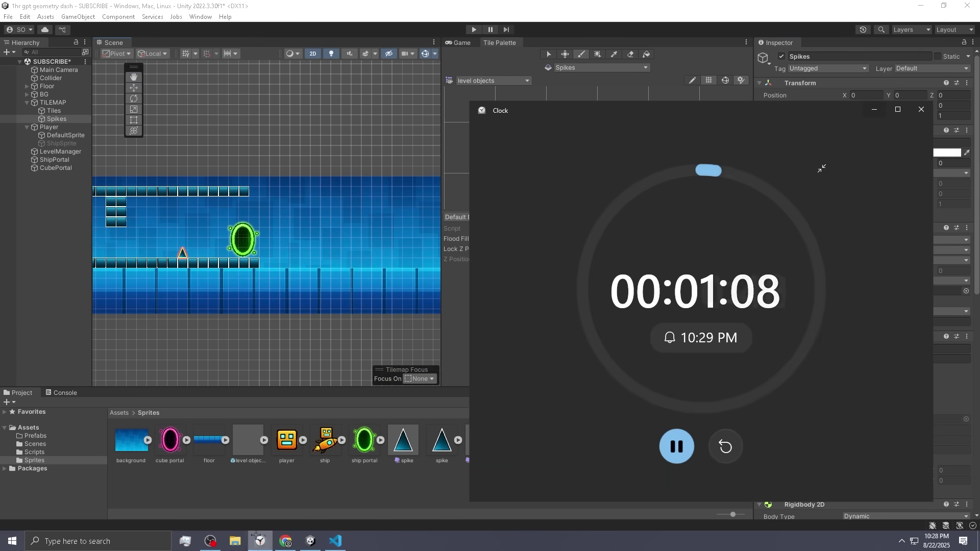
pyautogui.click(873, 109)
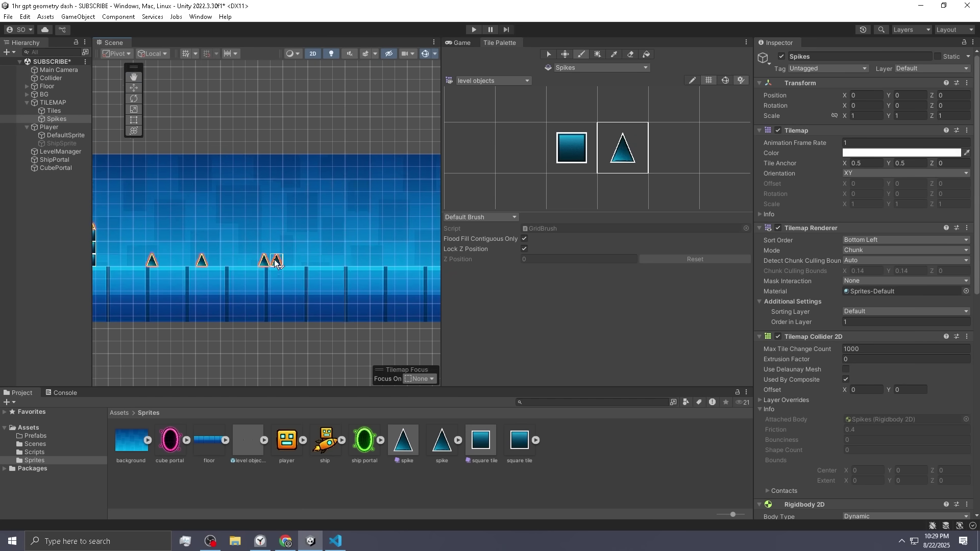
pyautogui.click(216, 259)
pyautogui.moveTo(308, 288); pyautogui.dragTo(317, 301)
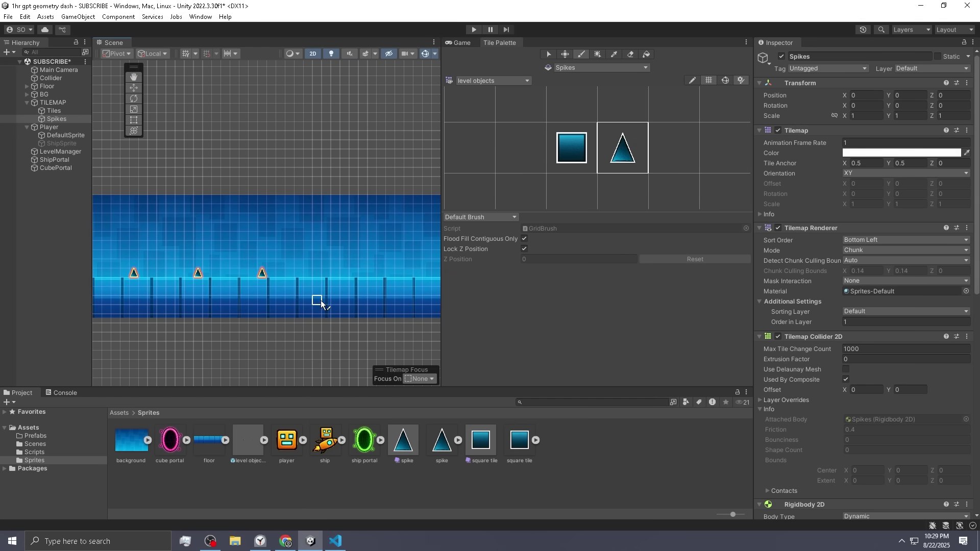
pyautogui.scroll(2, 327, 303)
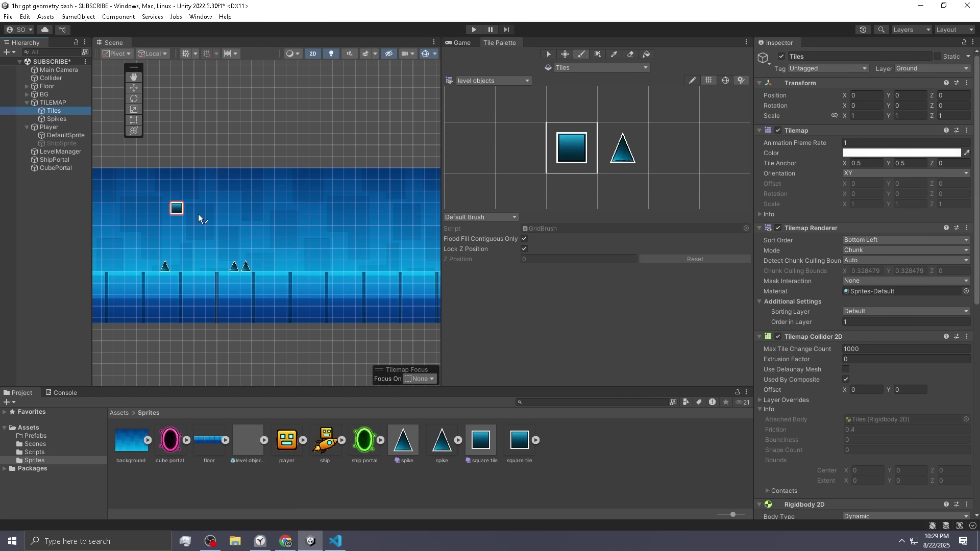
pyautogui.scroll(1, 239, 240)
# Step: Paint stepped stacks of square block tiles above the floor
pyautogui.click(249, 269)
pyautogui.moveTo(276, 268); pyautogui.dragTo(276, 241)
pyautogui.moveTo(304, 268); pyautogui.dragTo(304, 254)
pyautogui.moveTo(318, 254); pyautogui.dragTo(318, 227)
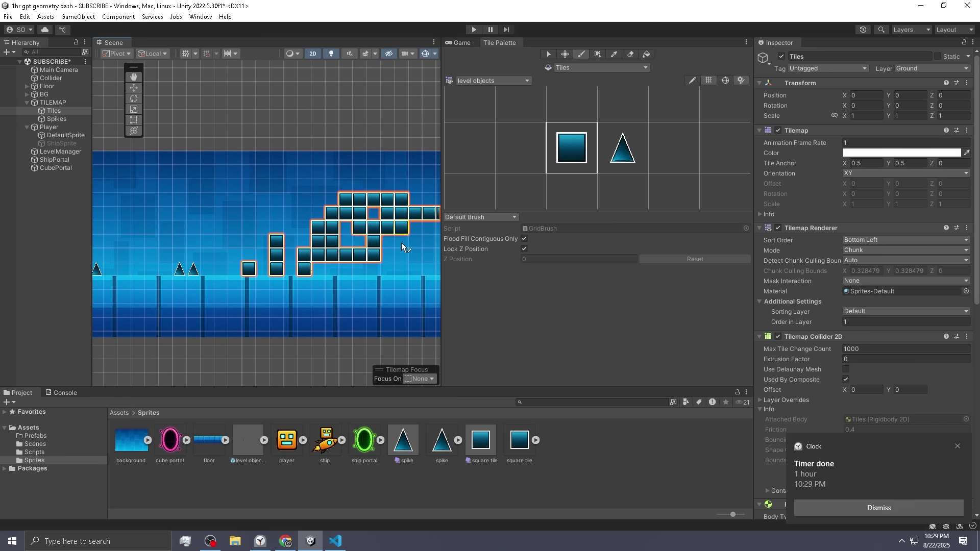
pyautogui.scroll(-2, 312, 253)
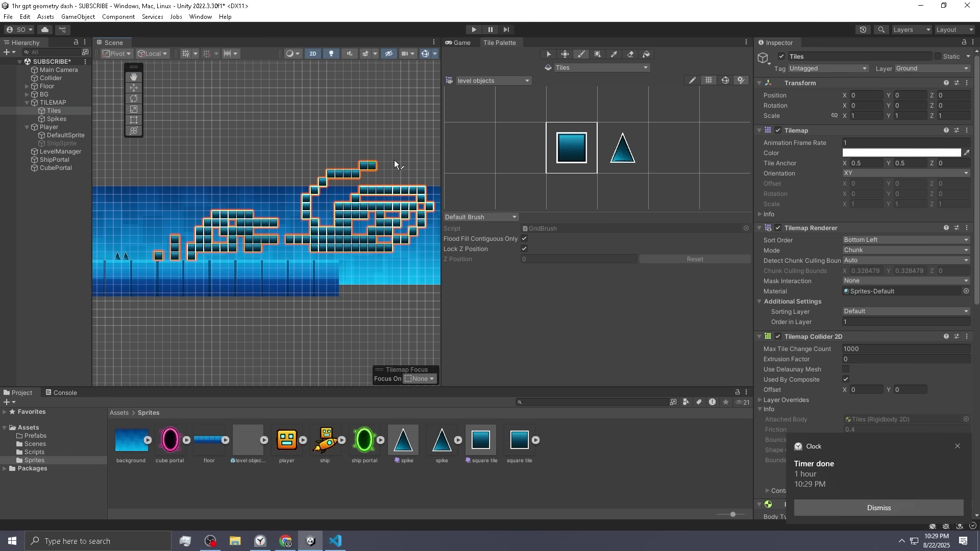
pyautogui.scroll(-3, 313, 224)
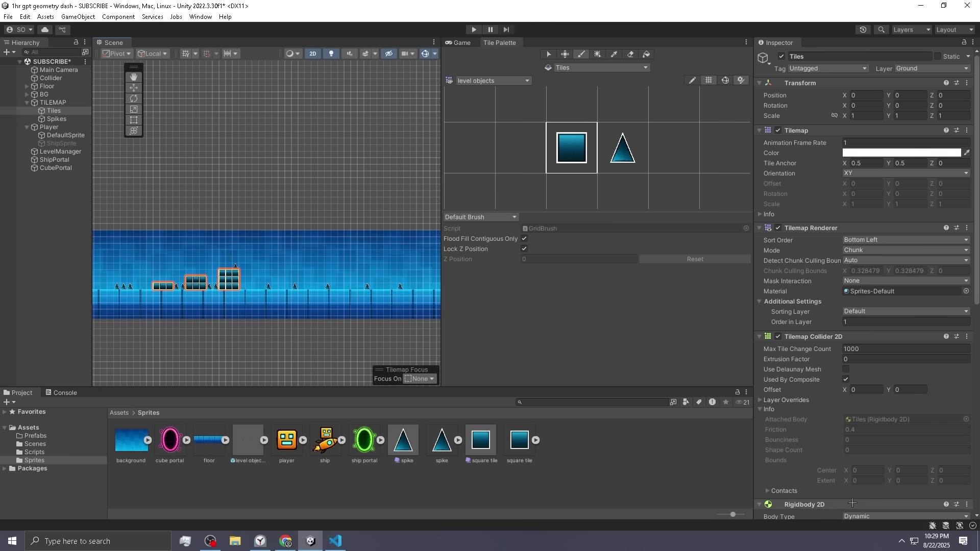
pyautogui.hscroll(-3, 284, 255)
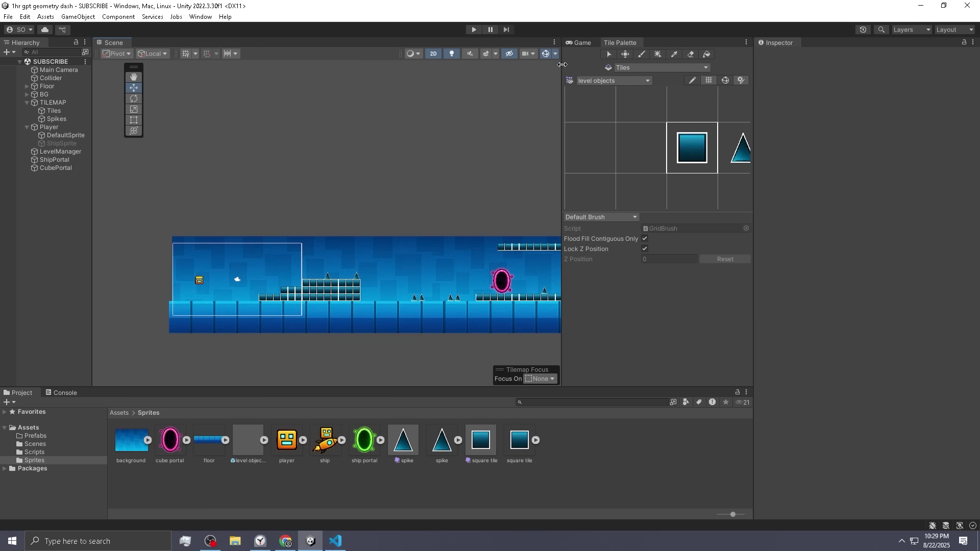
# Step: Start the game in the Game view and jump the cube onto block steps and over spikes
pyautogui.click(579, 44)
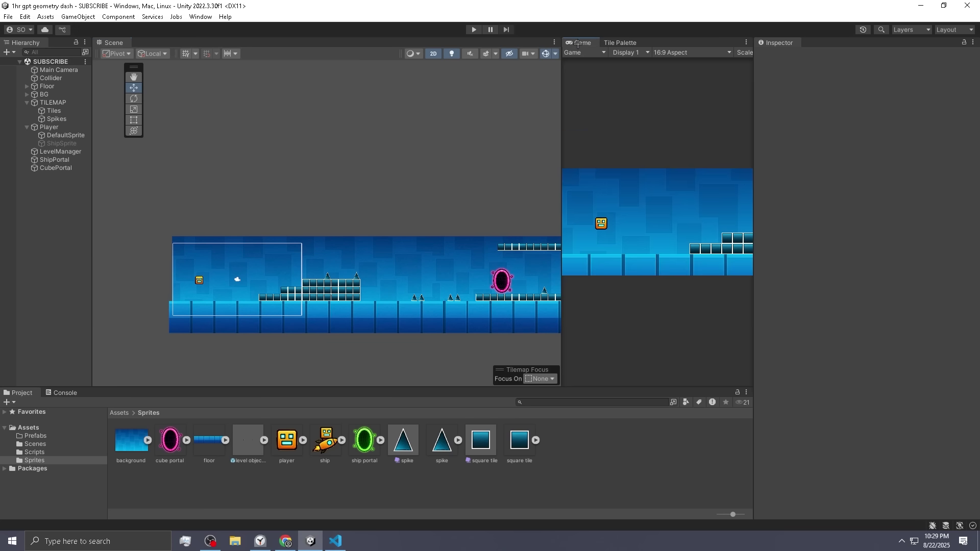
pyautogui.click(474, 29)
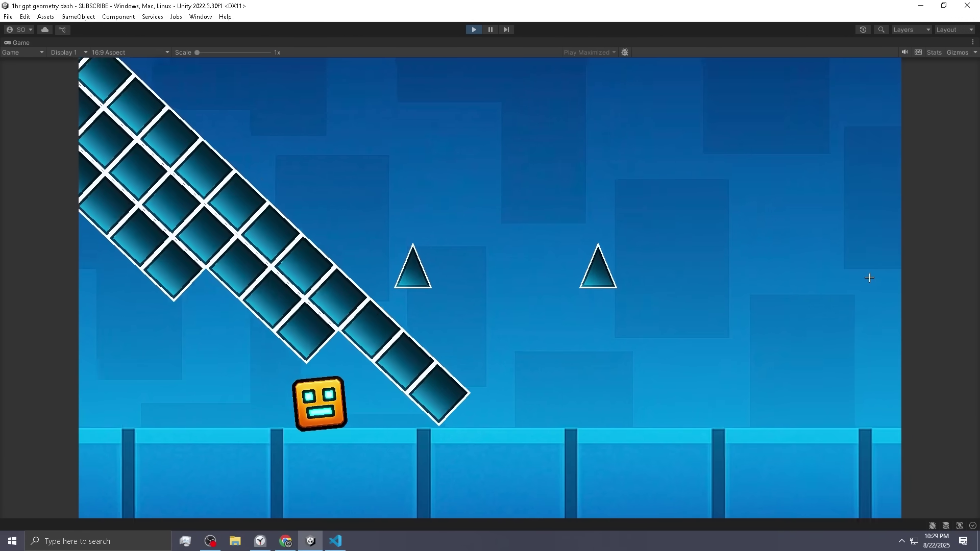
pyautogui.press('space')
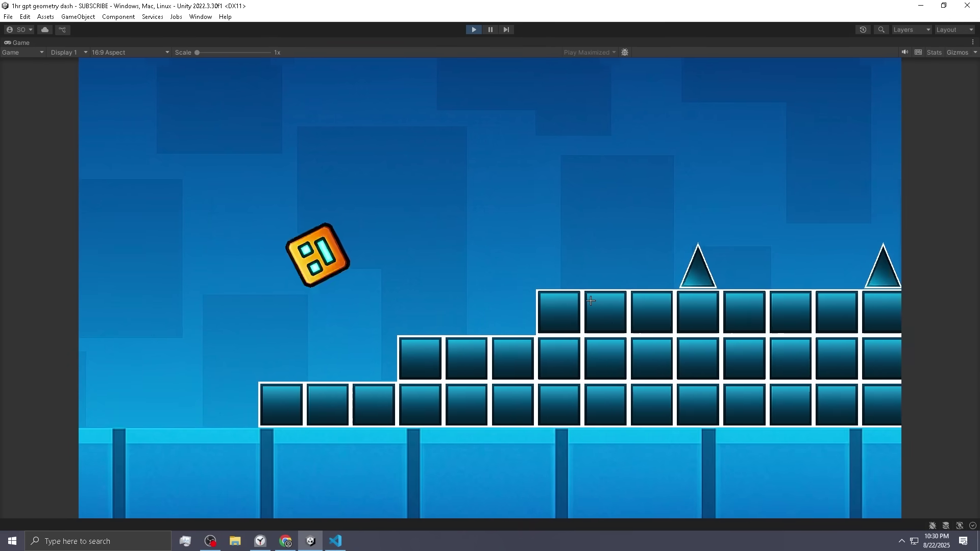
pyautogui.press('space')
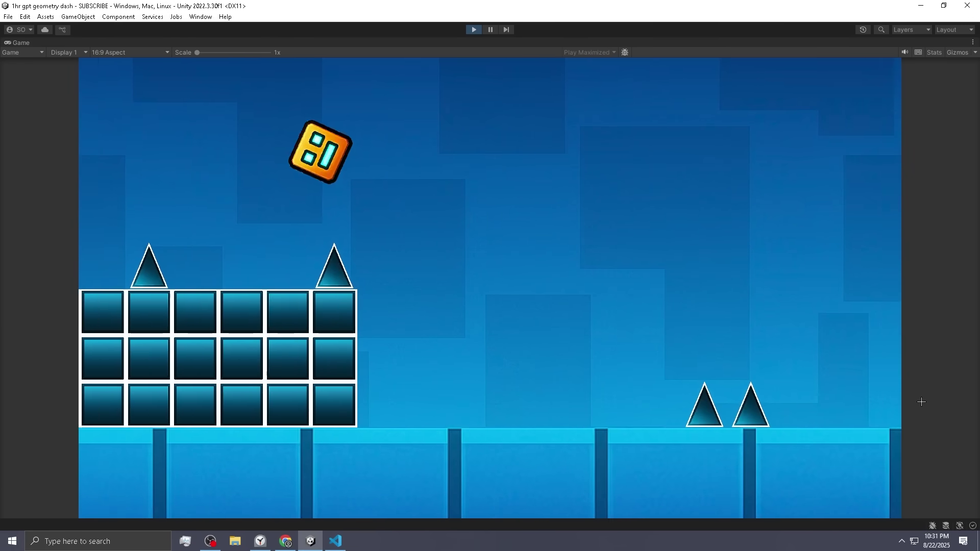
pyautogui.press('space')
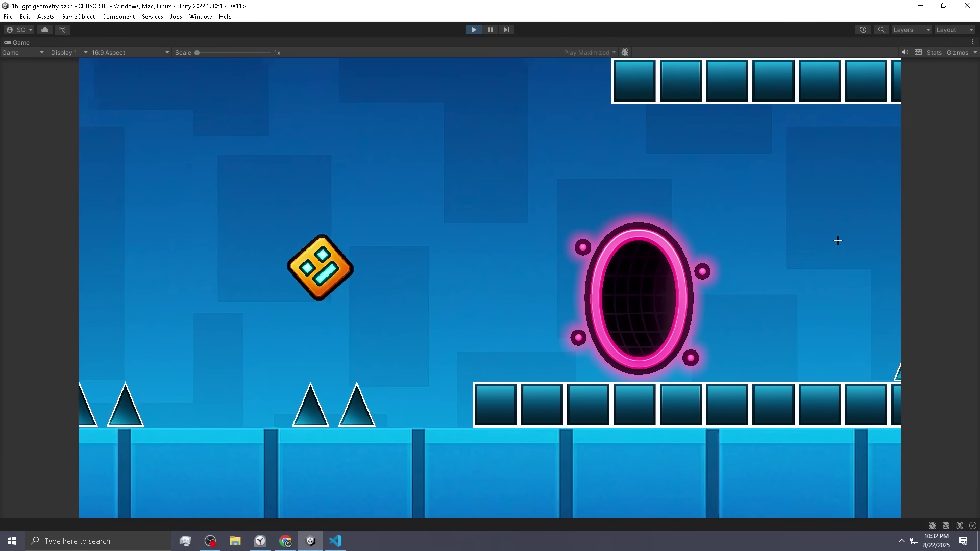
# Step: Fly the rocket up through the gap, then jump the cube over the spikes
pyautogui.press('space')
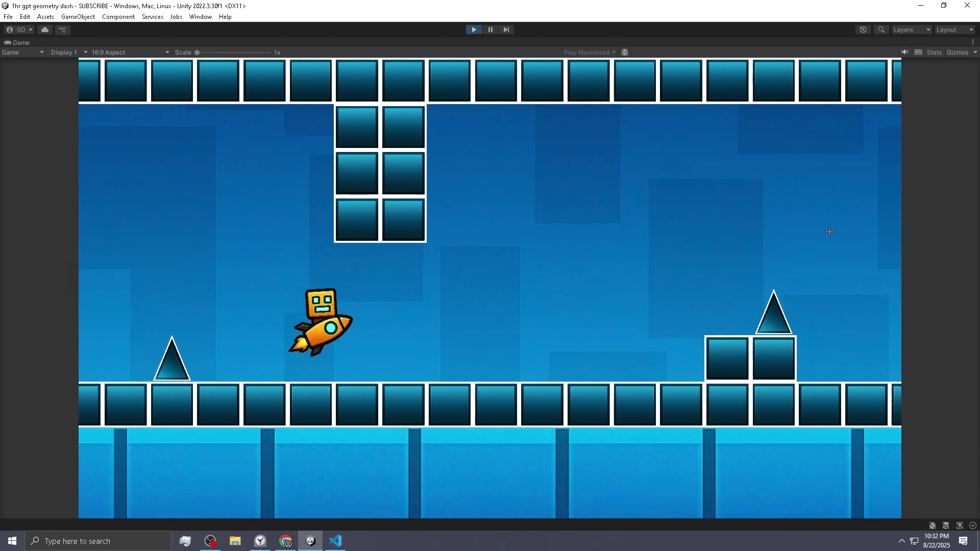
pyautogui.press('space')
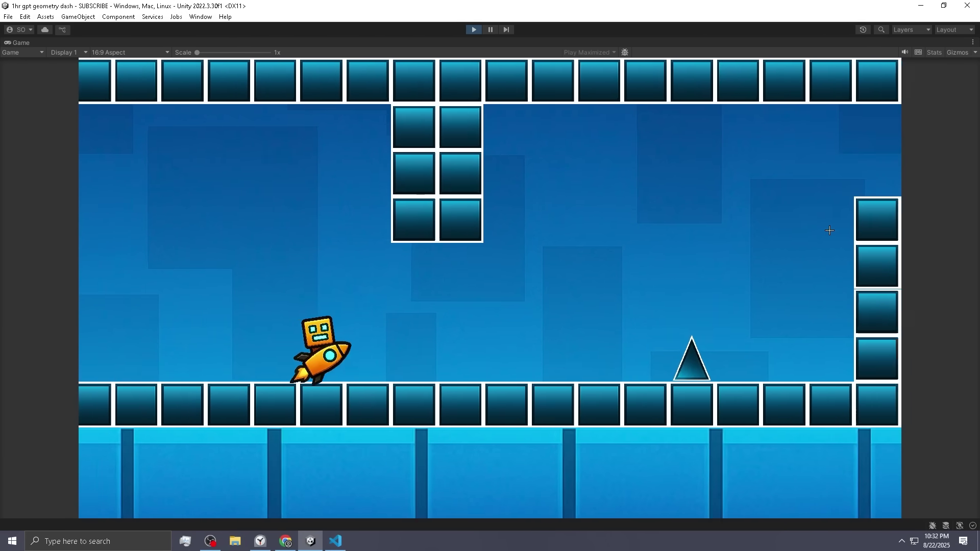
pyautogui.press('space')
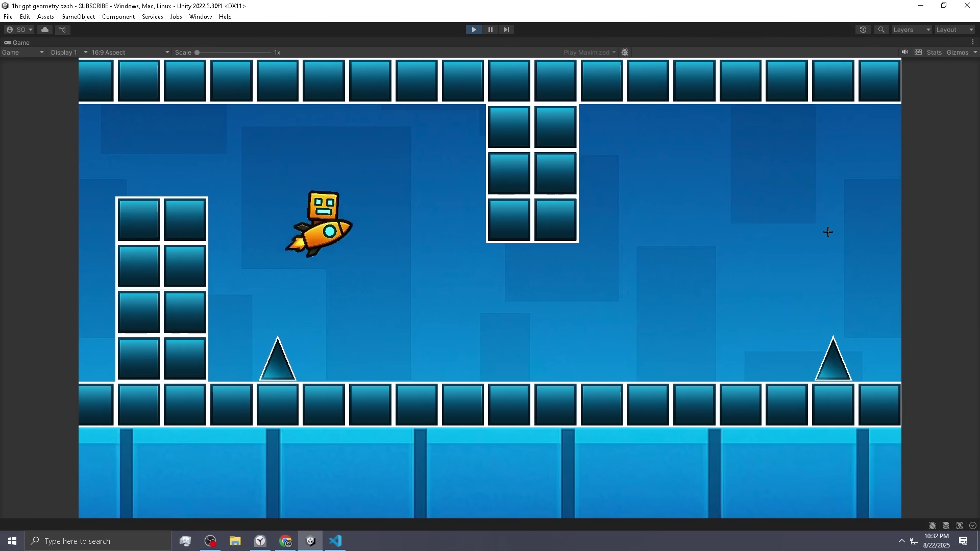
pyautogui.press('space')
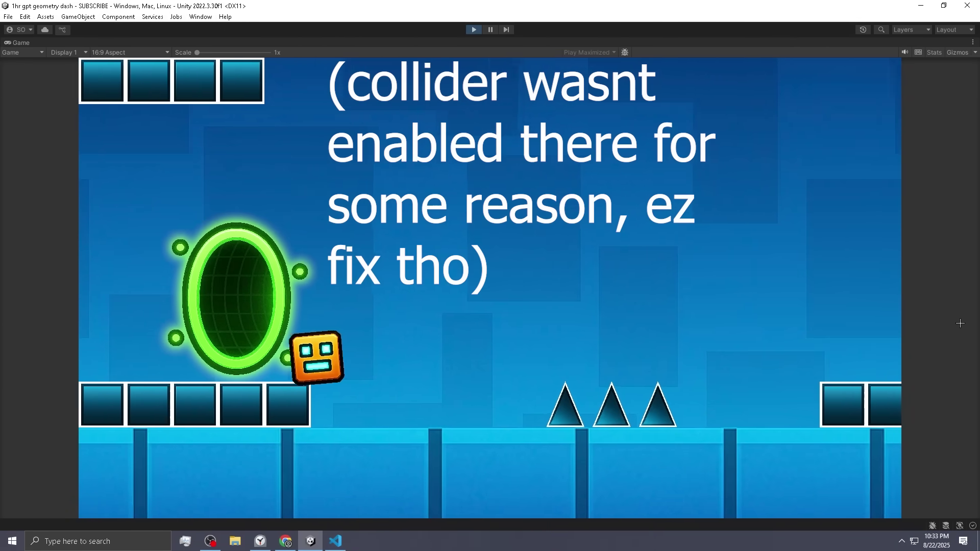
pyautogui.press('space')
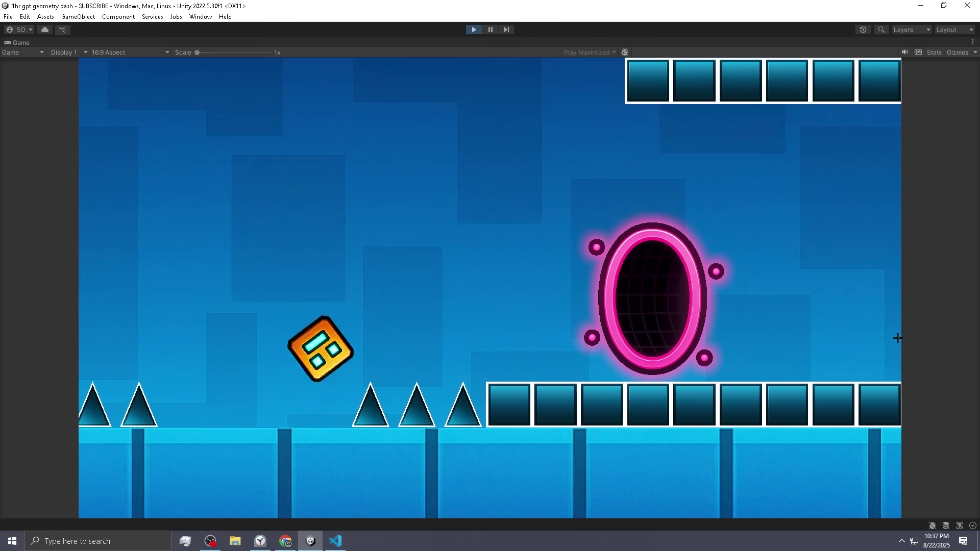
# Step: Steer the rocket past the hanging blocks, then jump the cube over spike rows onto block steps
pyautogui.press('space')
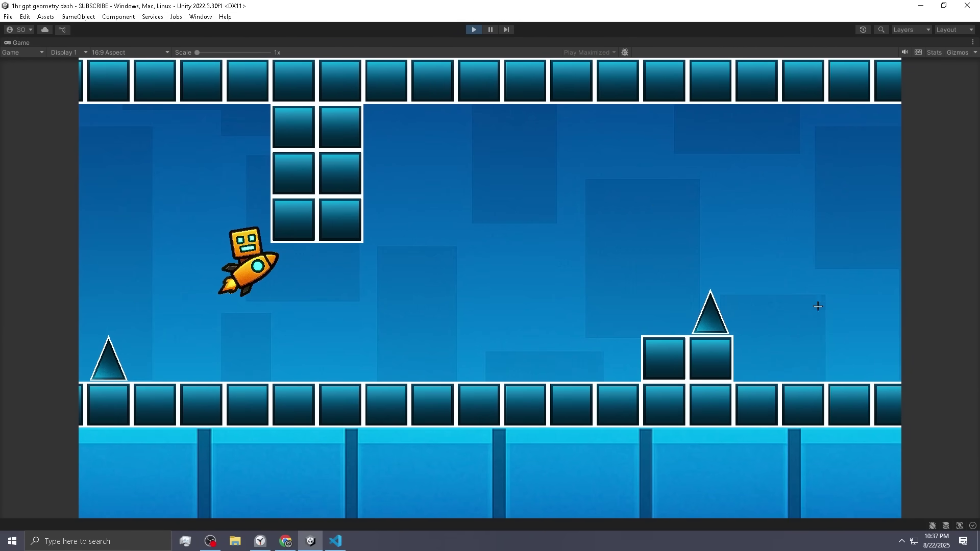
pyautogui.press('space')
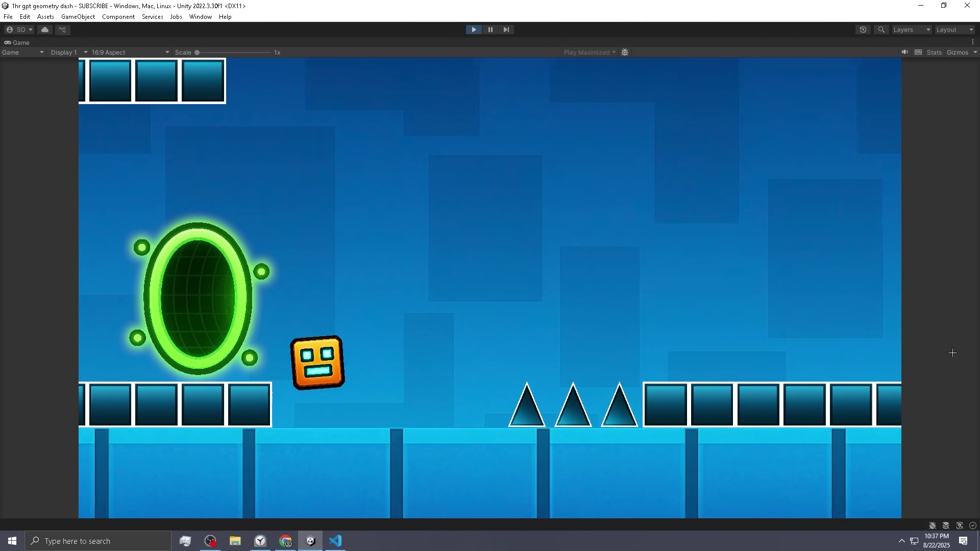
pyautogui.press('space')
pyautogui.press('space')
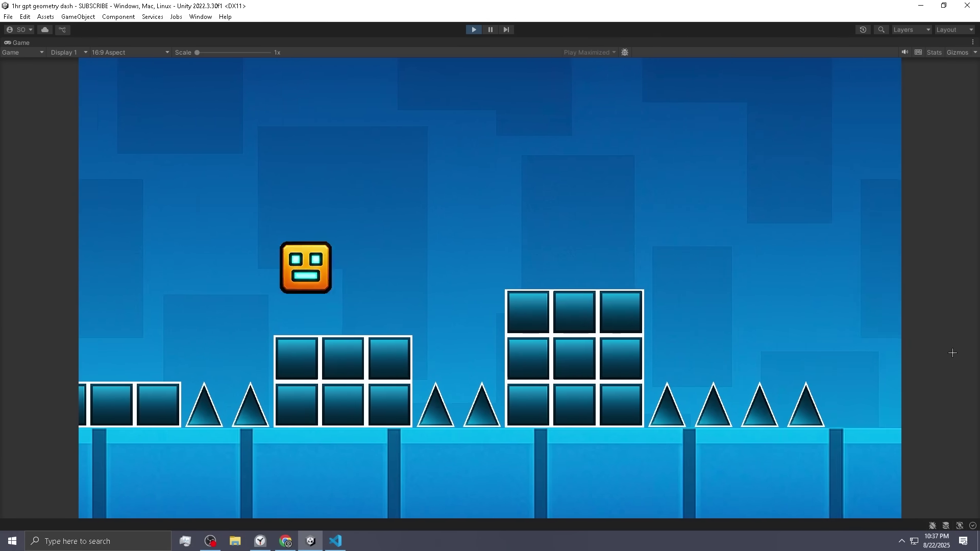
pyautogui.press('space')
pyautogui.press('space')
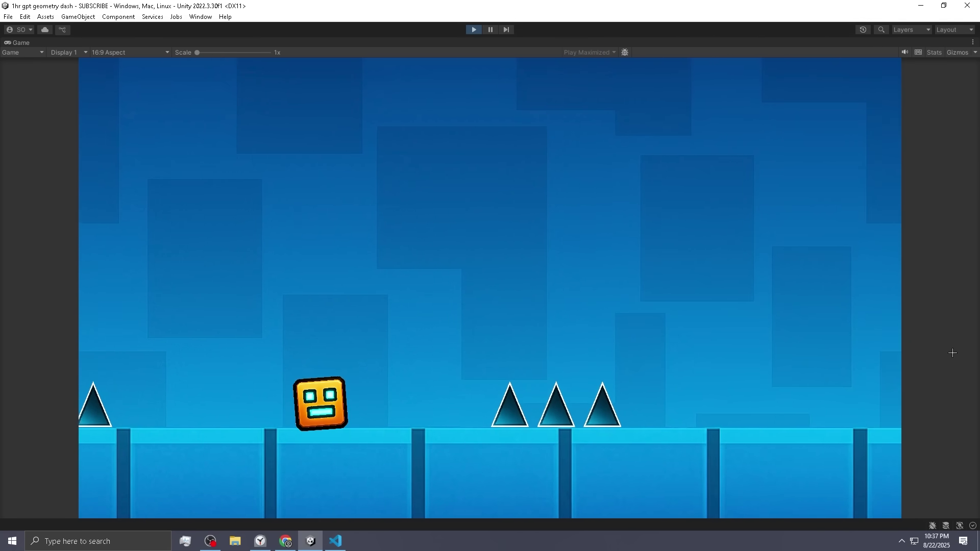
pyautogui.press('space')
pyautogui.press('space')
pyautogui.press('space')
pyautogui.press('space')
pyautogui.press('space')
pyautogui.press('space')
pyautogui.press('space')
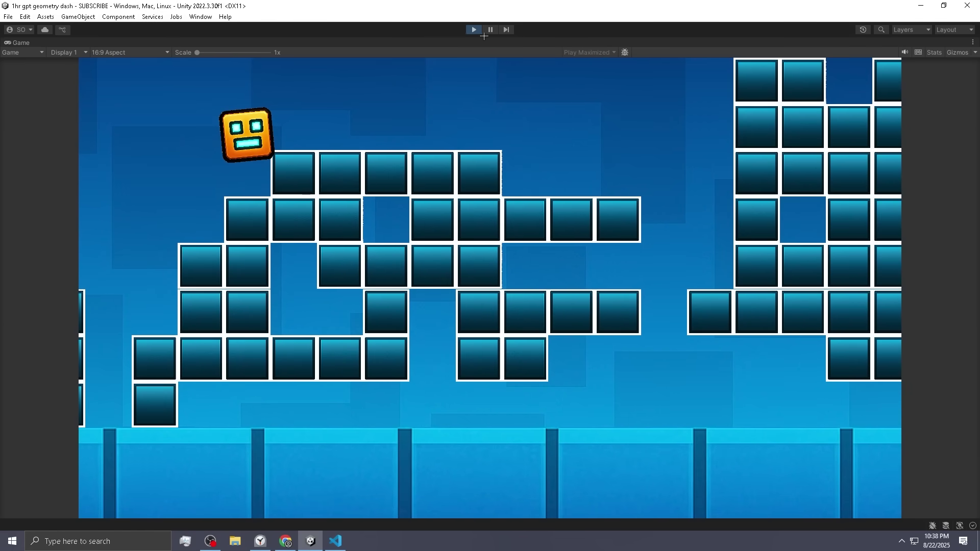